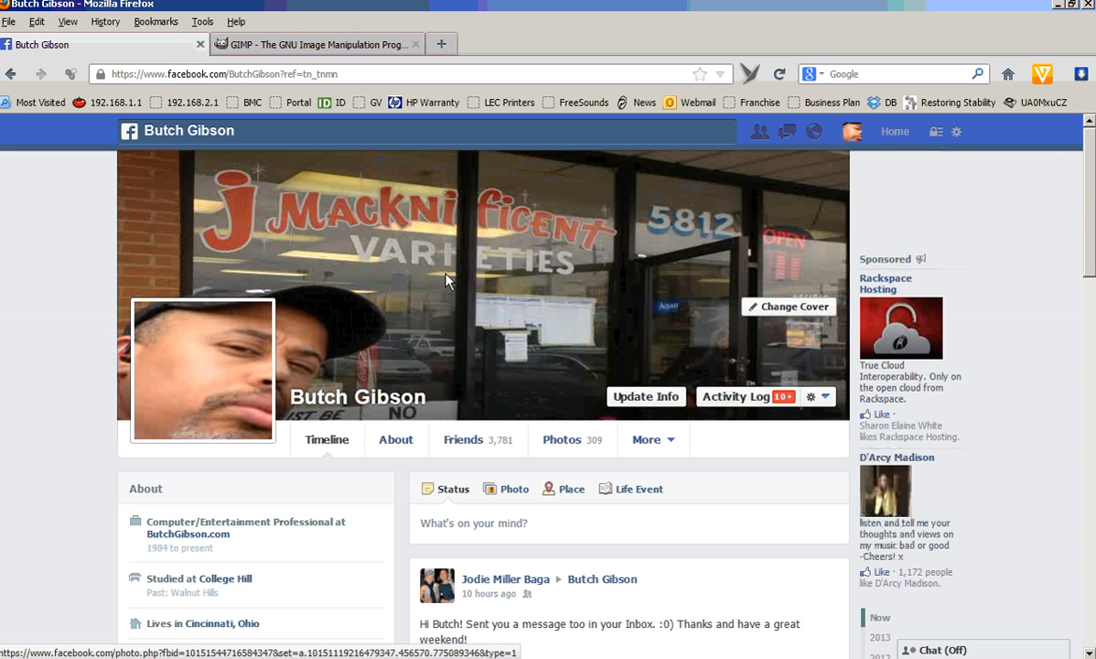
Scroll through the Facebook profile page to examine the cover photo and timeline layout.
drag(1086, 179, 1089, 409)
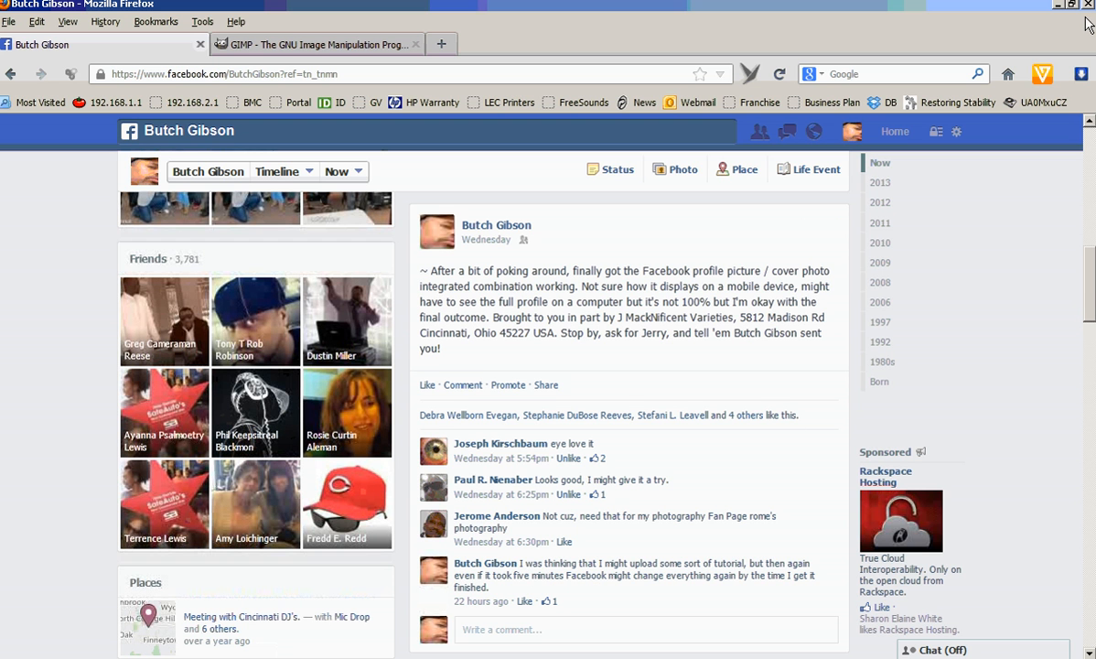
scroll(1022, 249, up, 10)
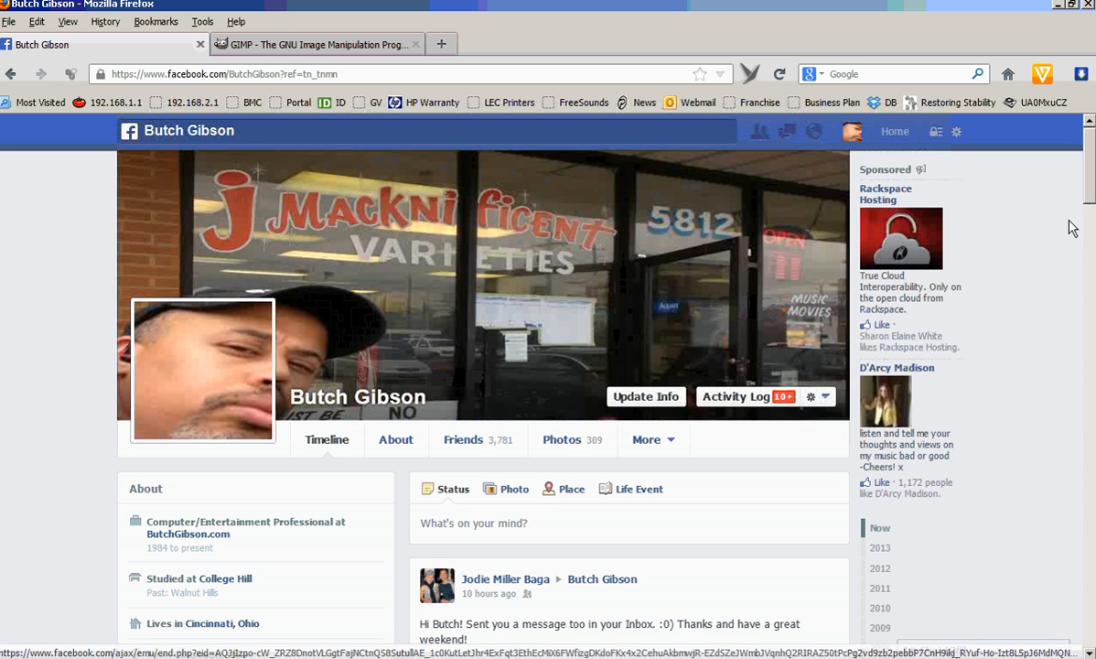
scroll(1092, 205, down, 5)
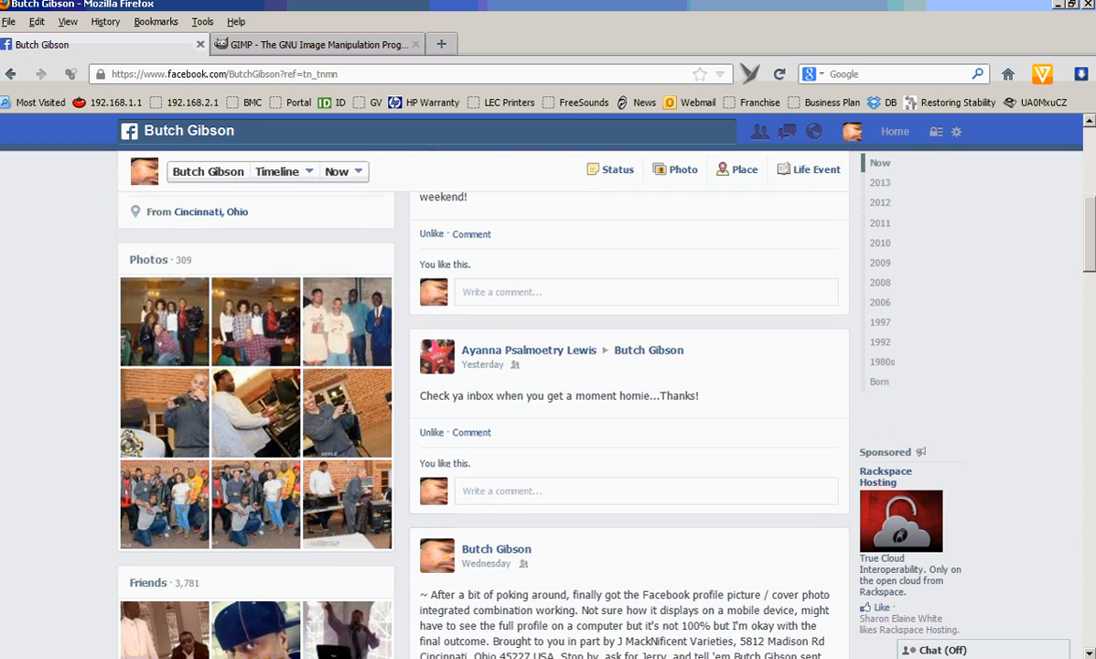
drag(1092, 206, 1090, 165)
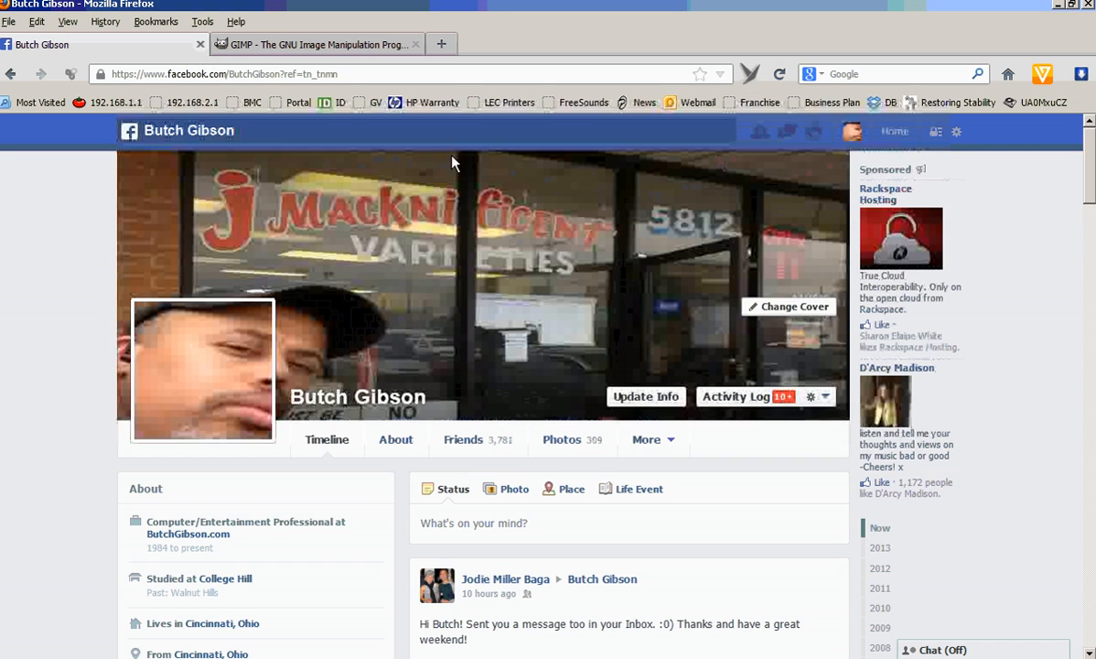
click(316, 45)
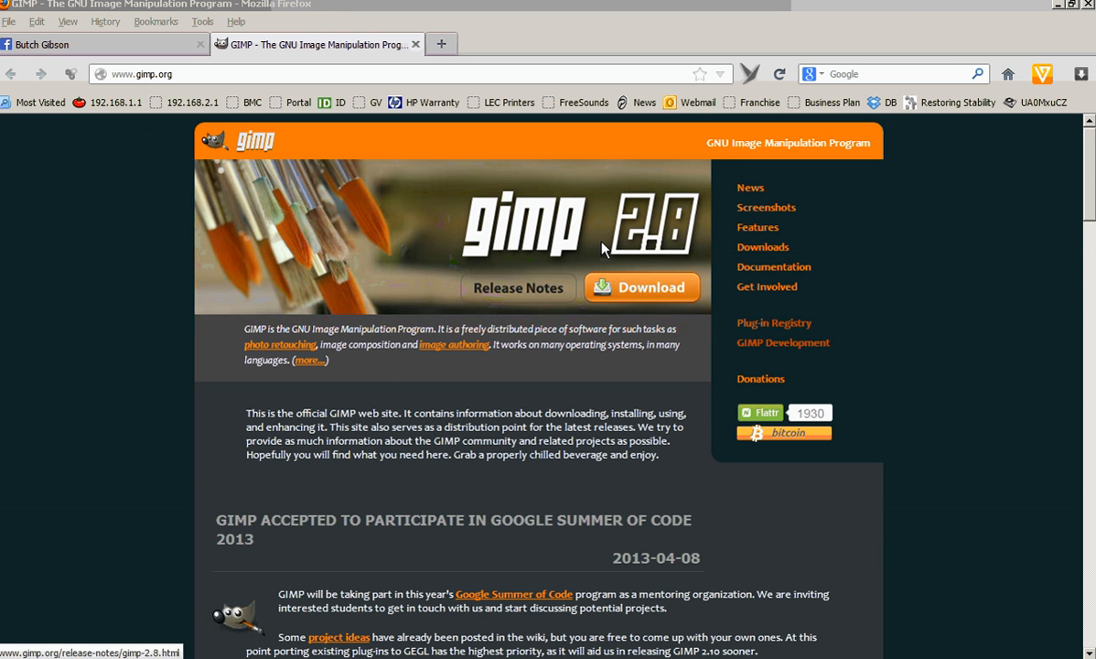
click(210, 75)
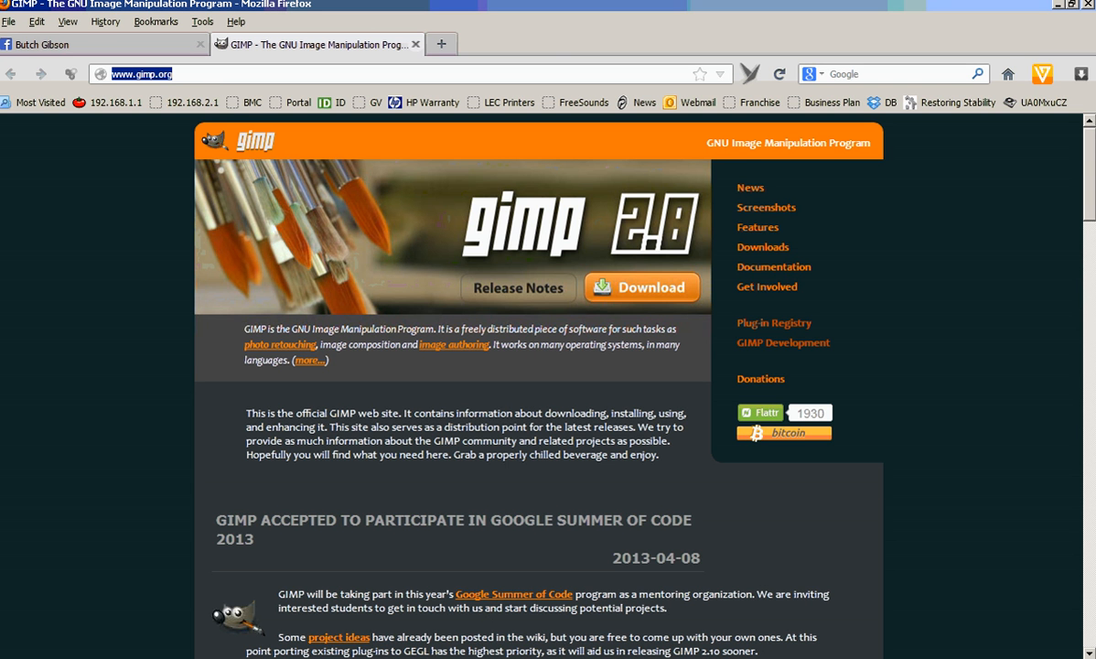
key(alt+Tab)
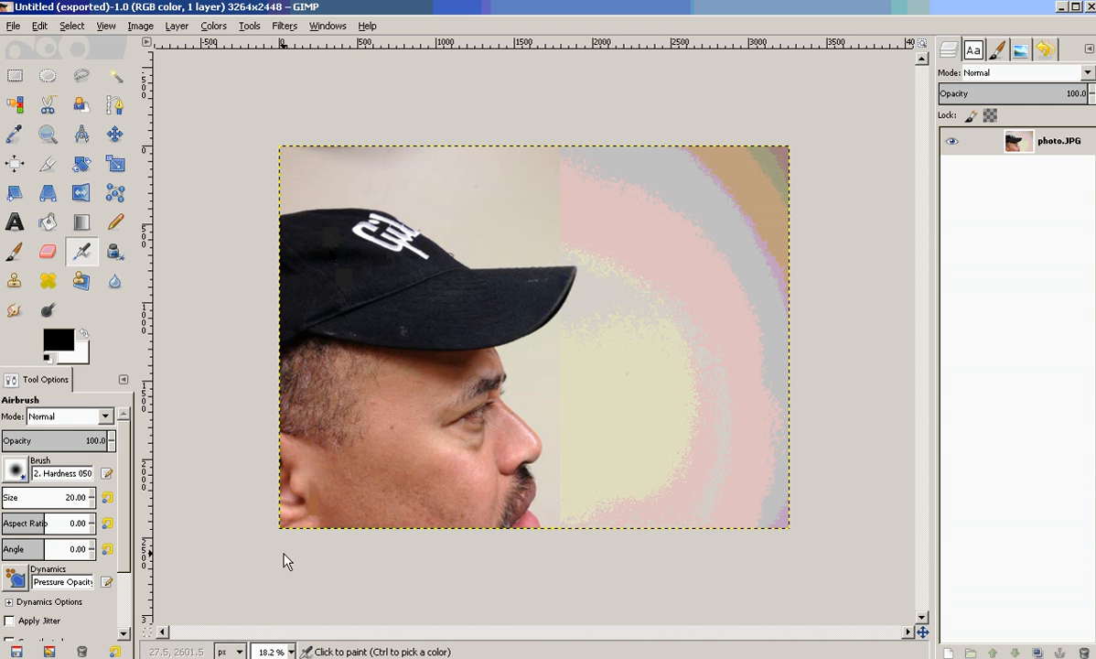
click(262, 627)
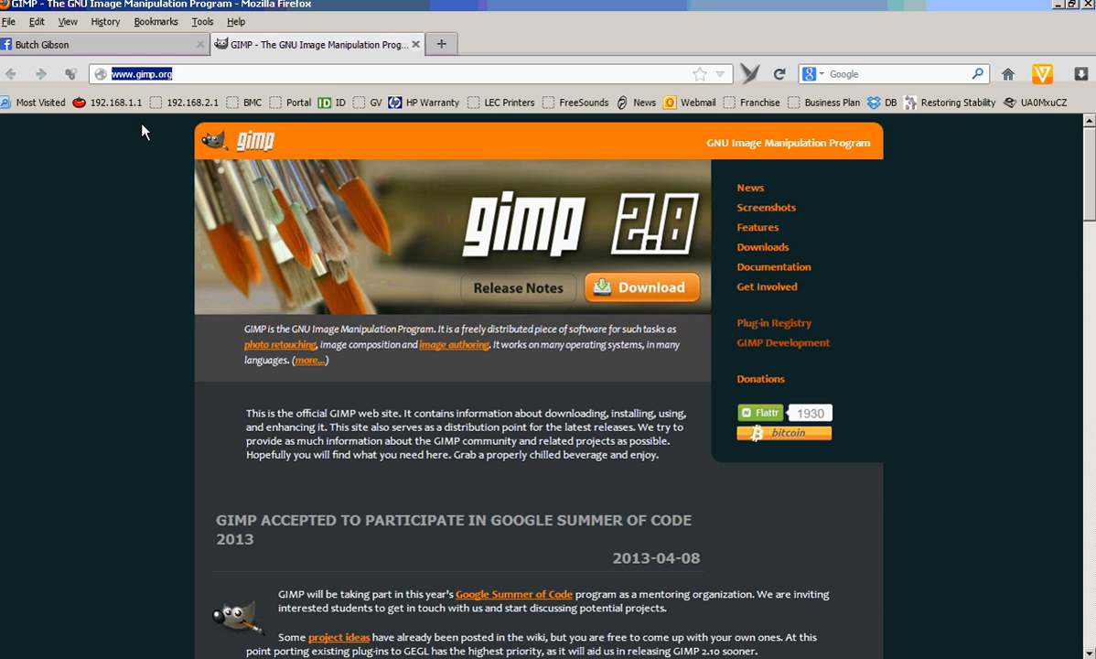
click(133, 48)
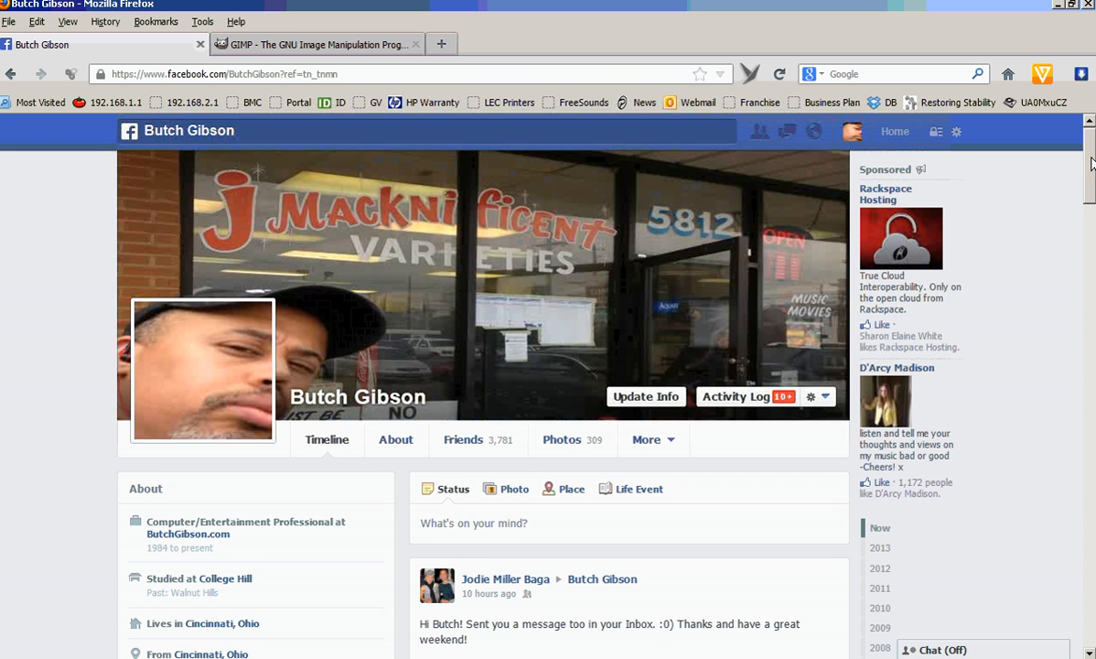
Open the profile's cover photo and browse forward through the Cover Photos album.
scroll(1090, 163, down, 12)
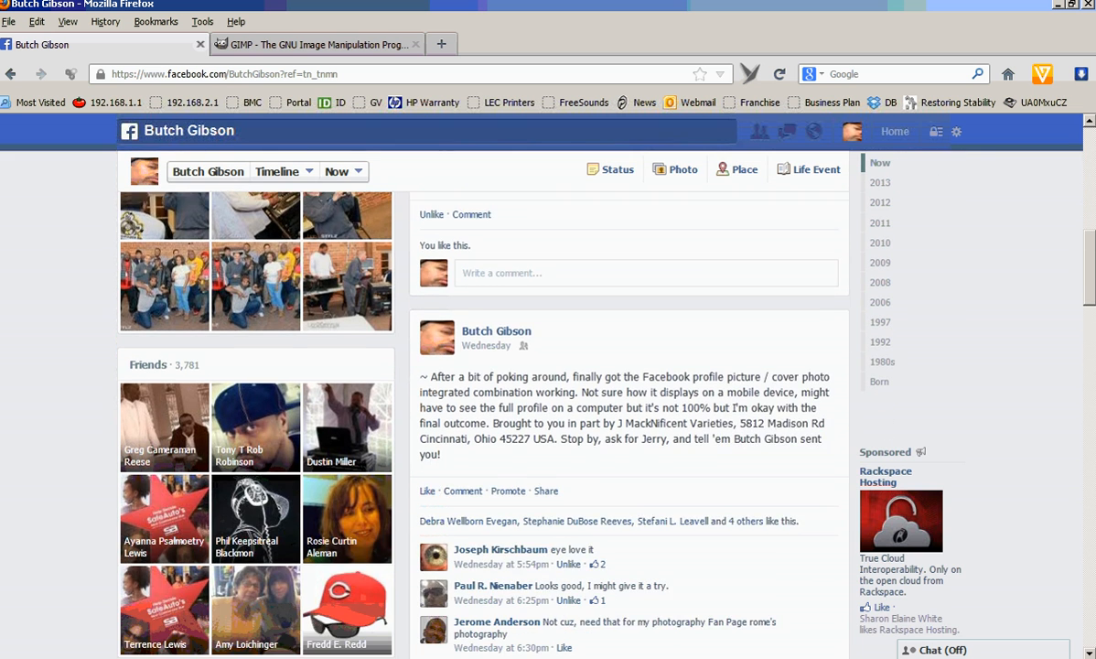
scroll(704, 331, down, 2)
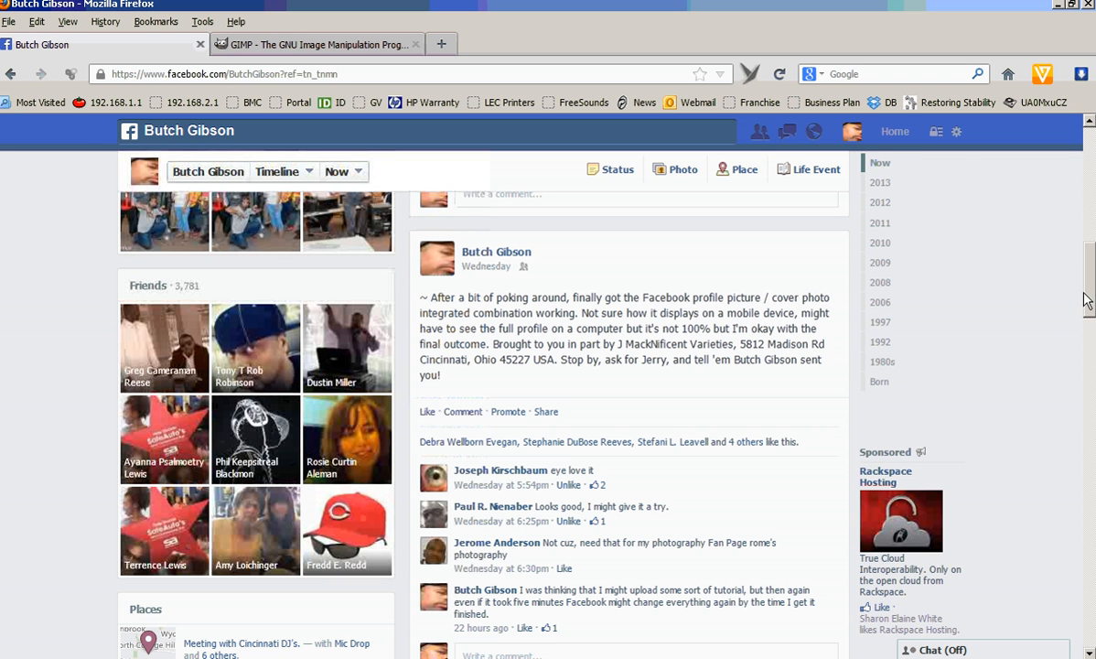
drag(1087, 291, 1090, 188)
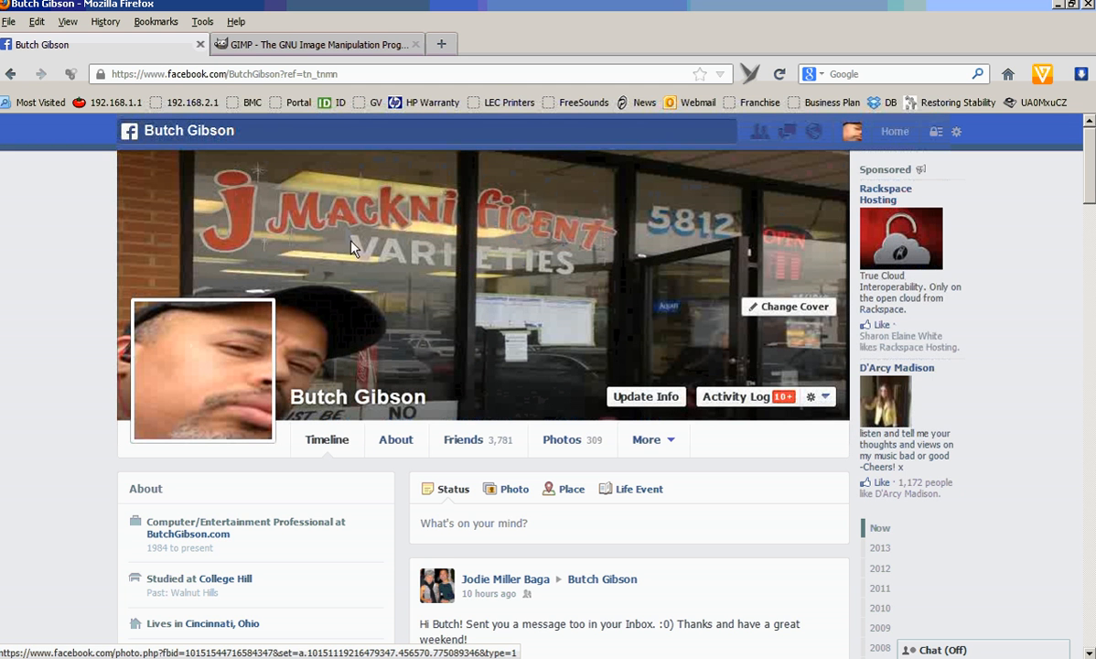
click(510, 228)
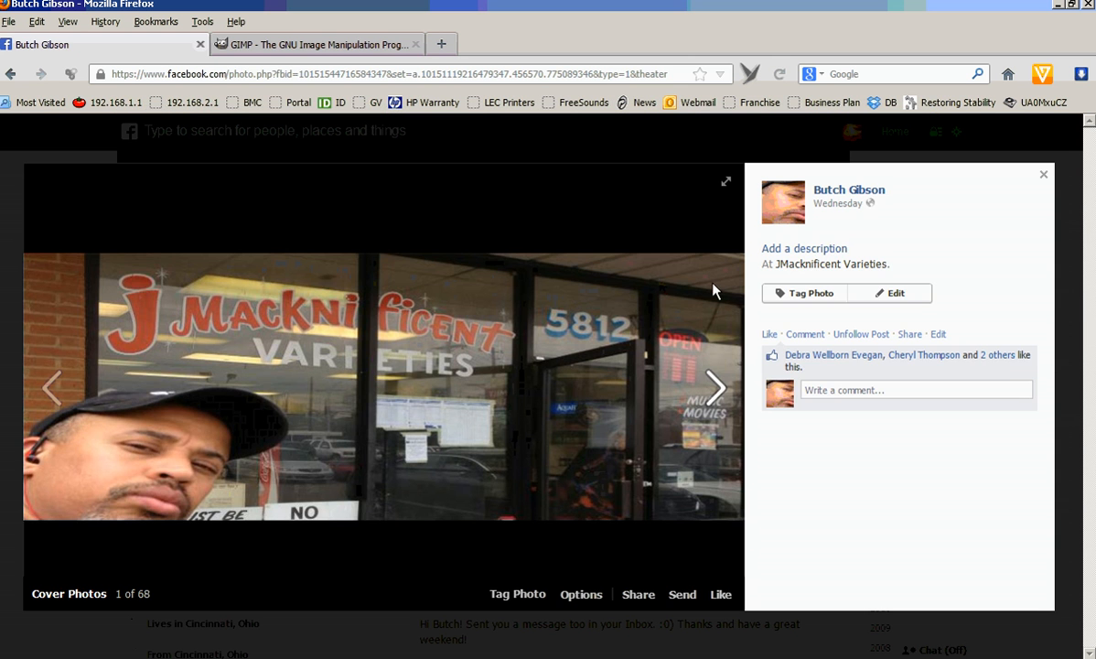
click(705, 376)
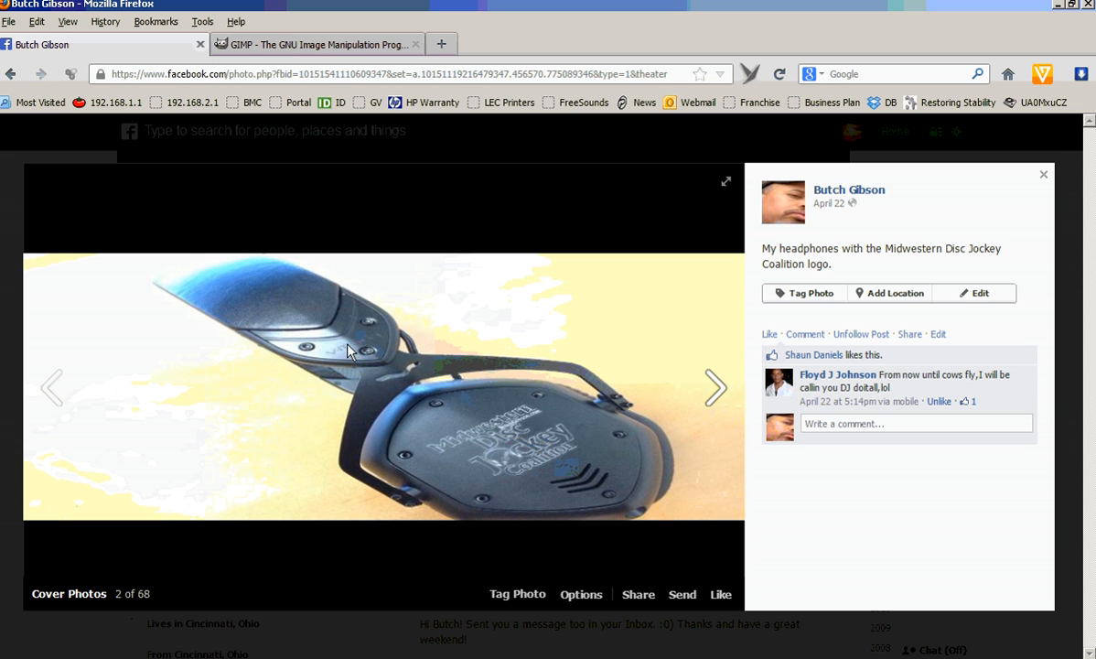
click(713, 405)
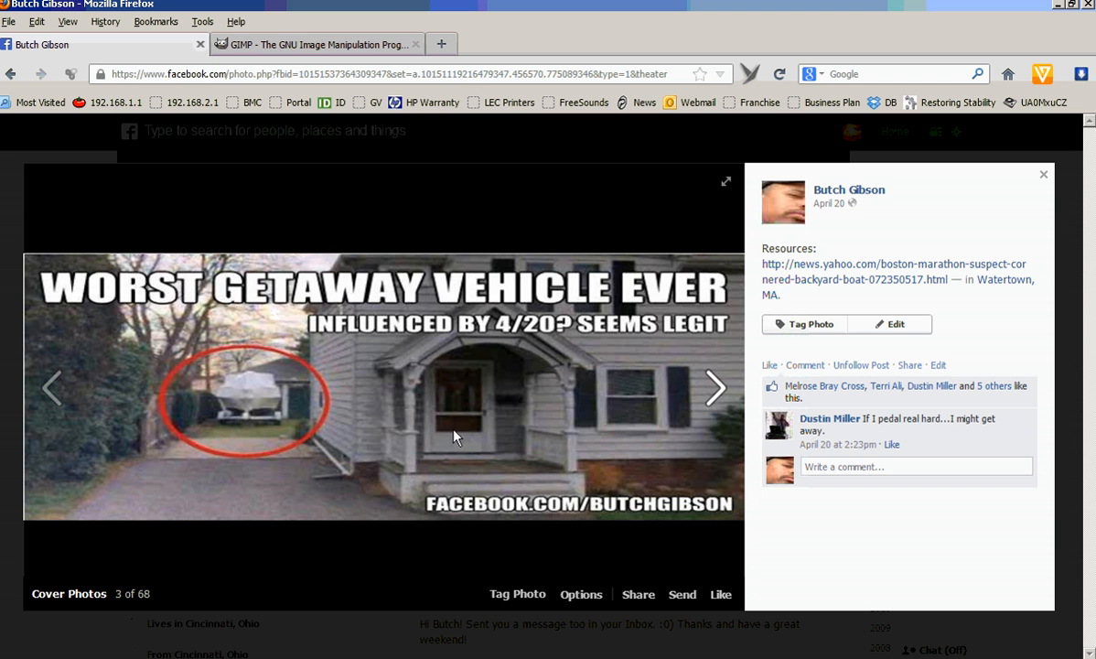
click(711, 388)
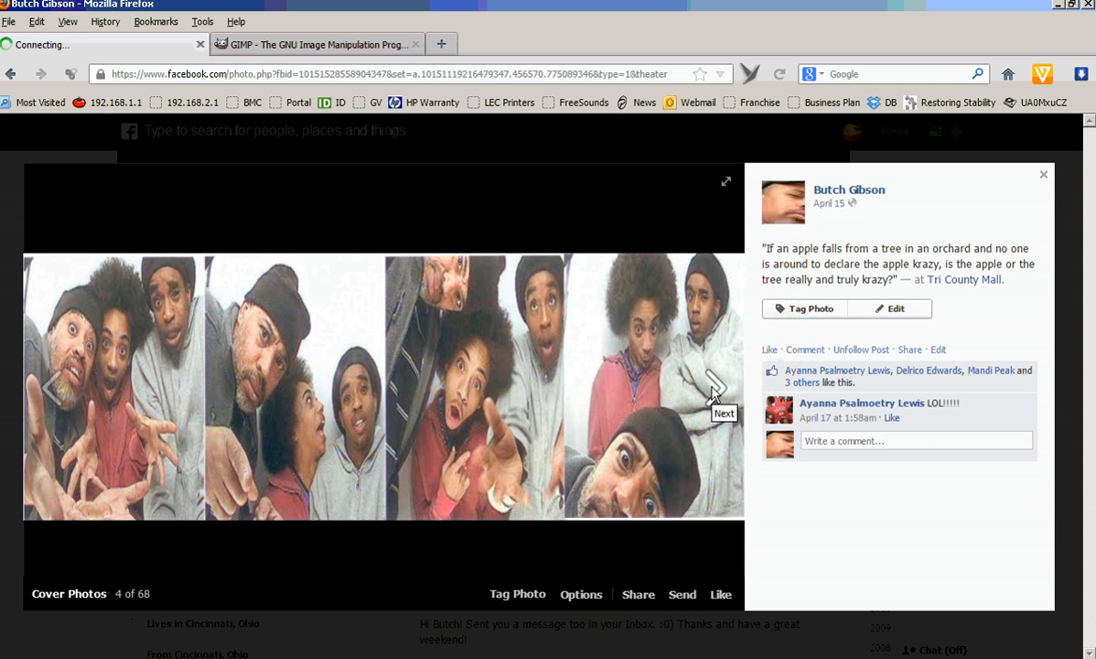
click(89, 339)
click(169, 302)
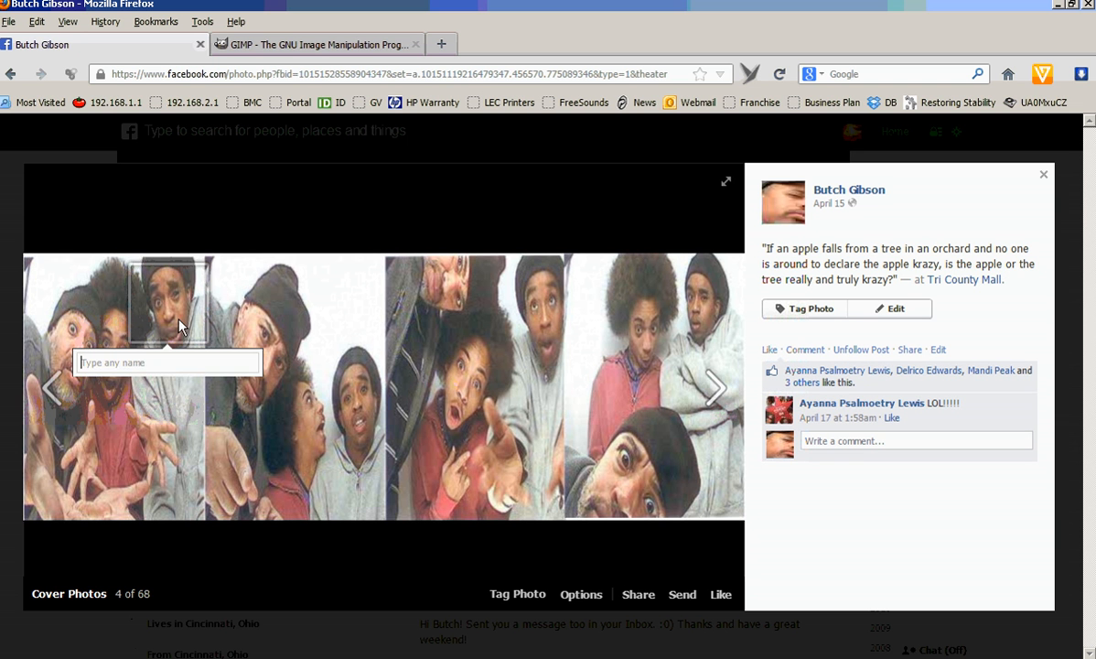
key(Escape)
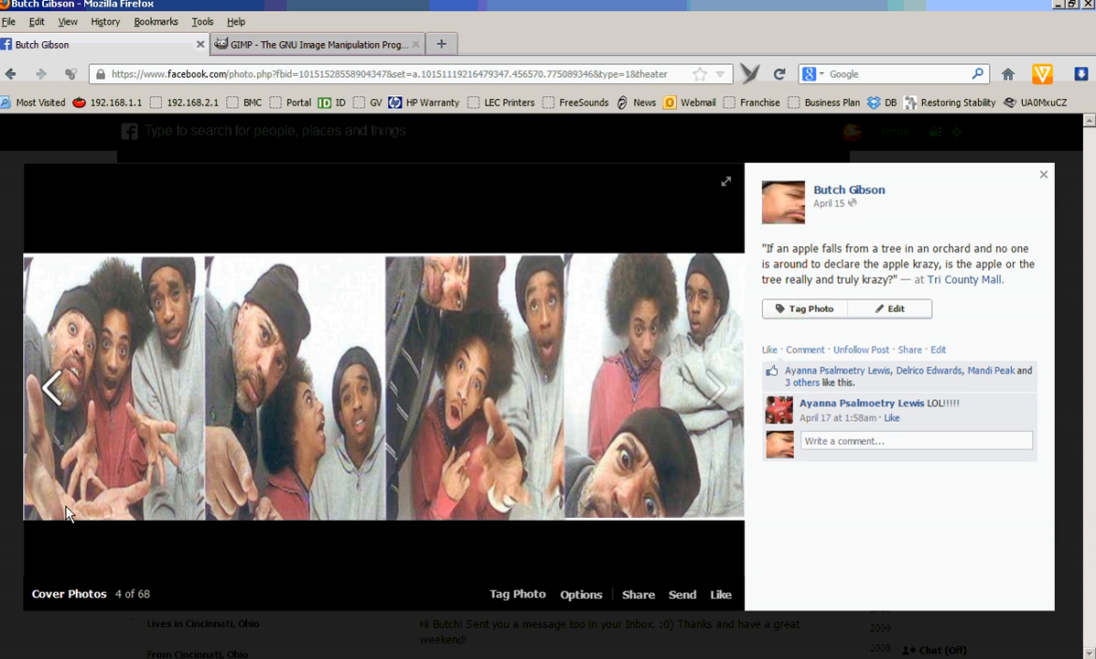
Browse through more cover photos, then close the photo viewer.
click(716, 385)
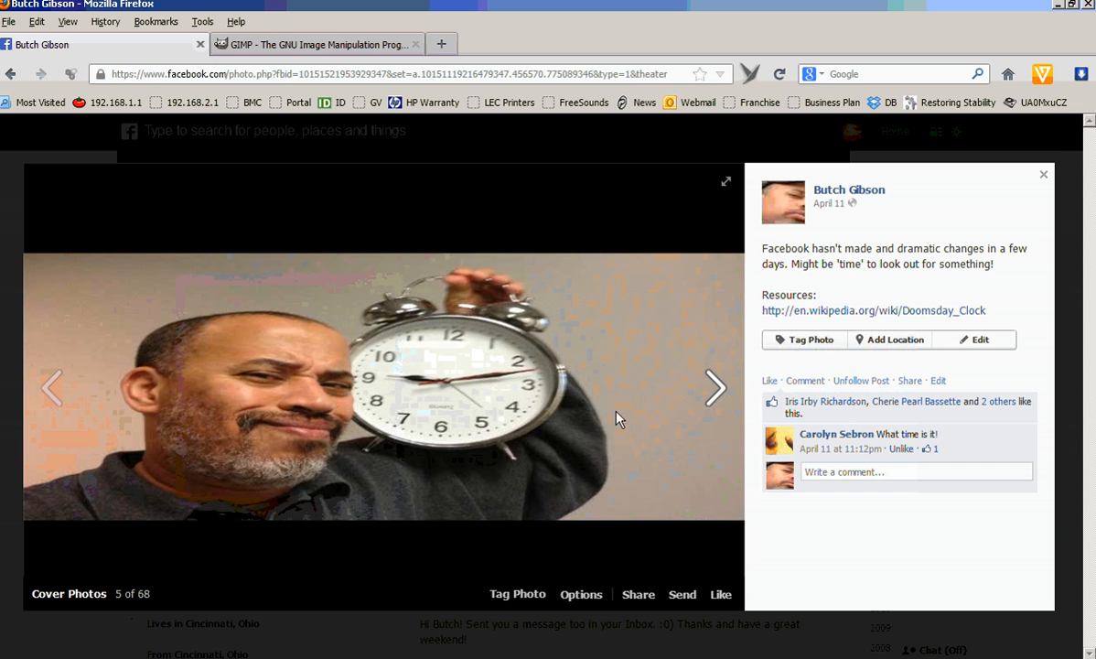
click(713, 395)
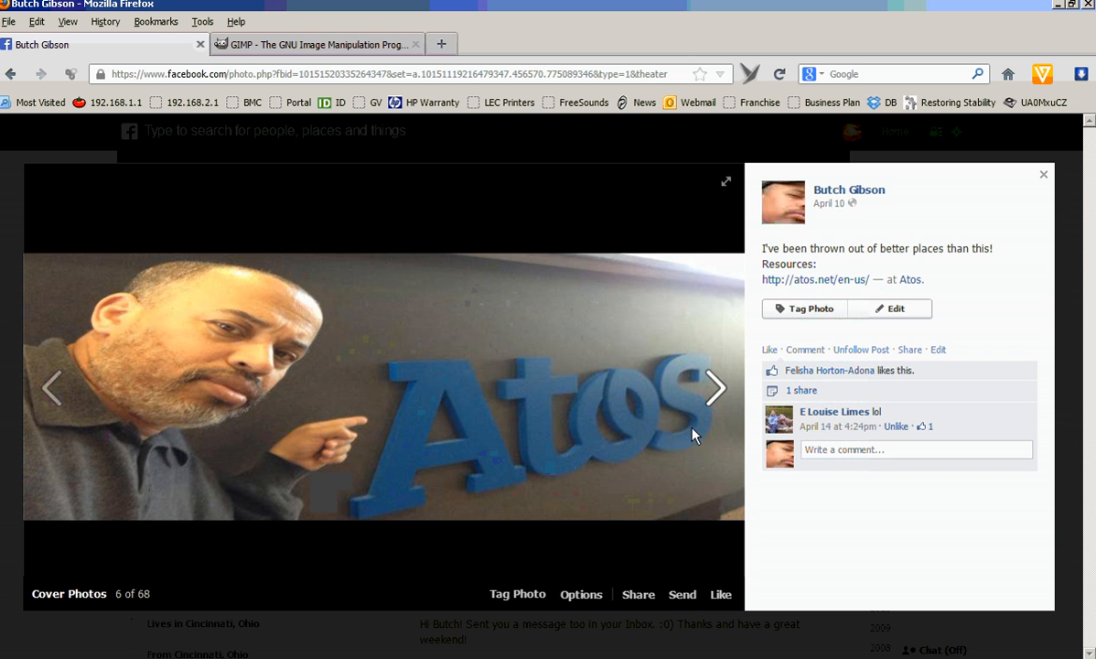
click(716, 385)
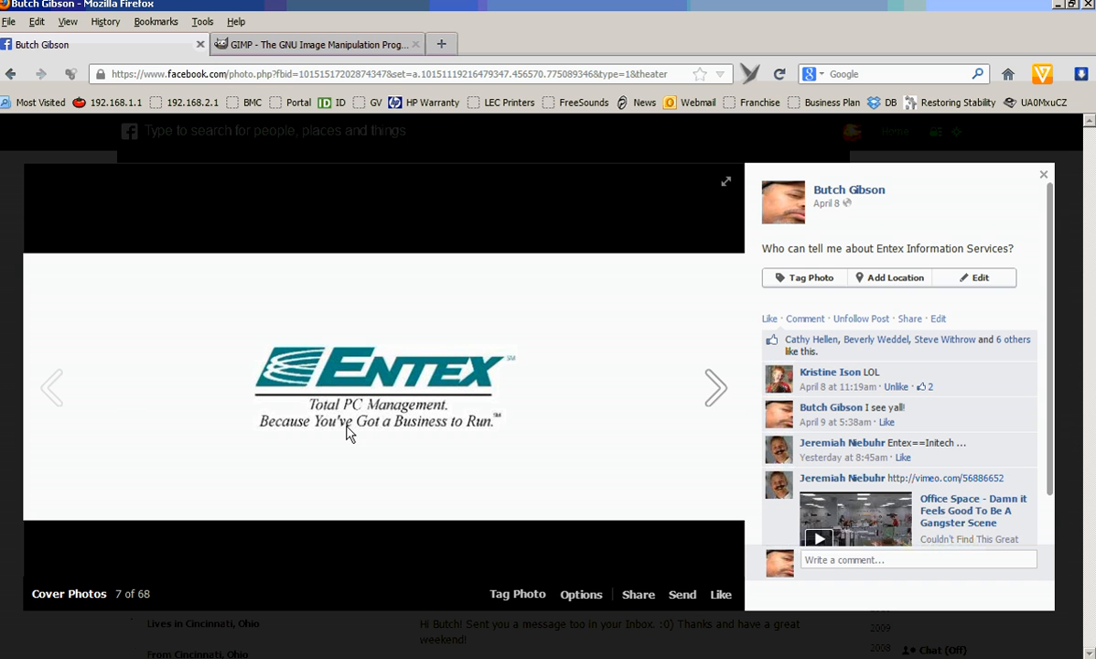
click(1044, 175)
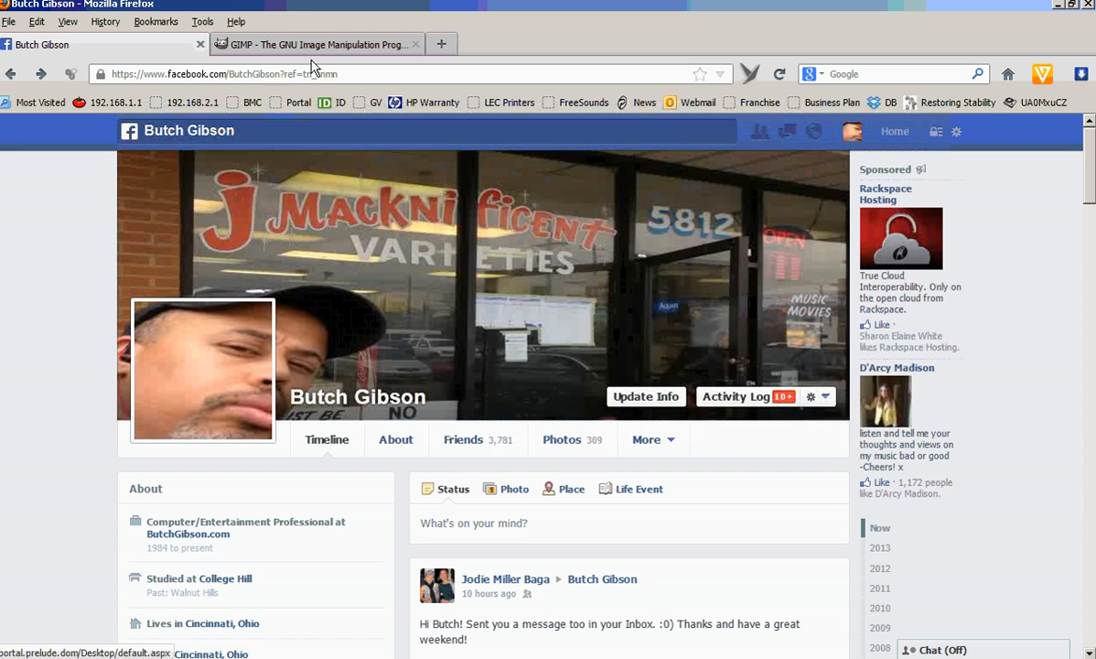
Switch to GIMP and open the recent image FacebookCoverStart.JPG.
click(392, 44)
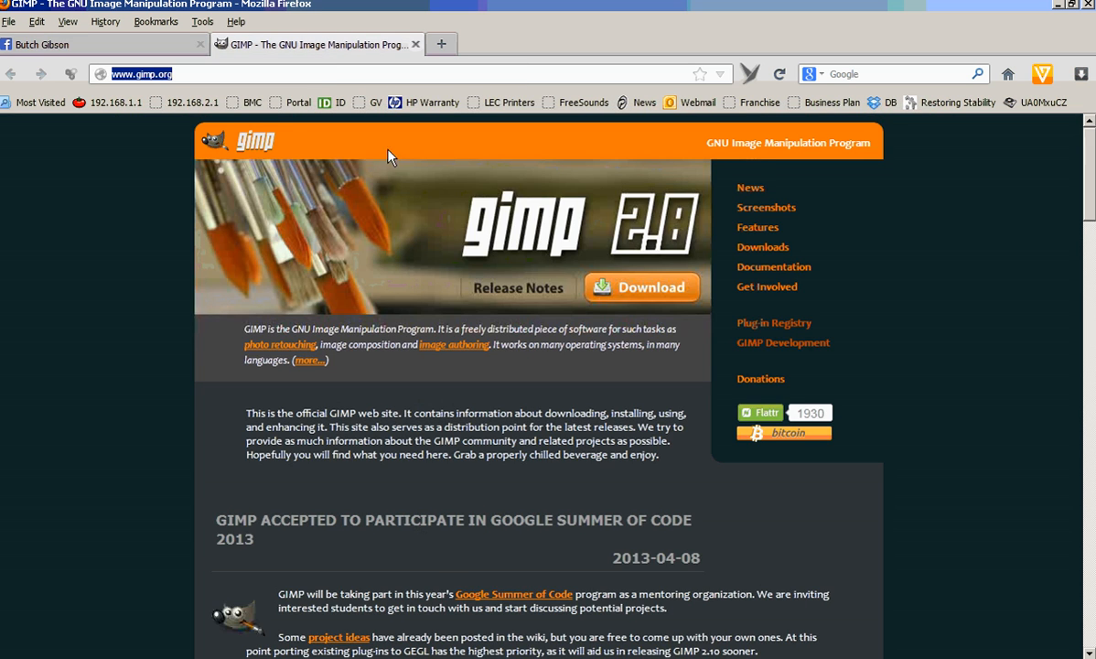
click(128, 43)
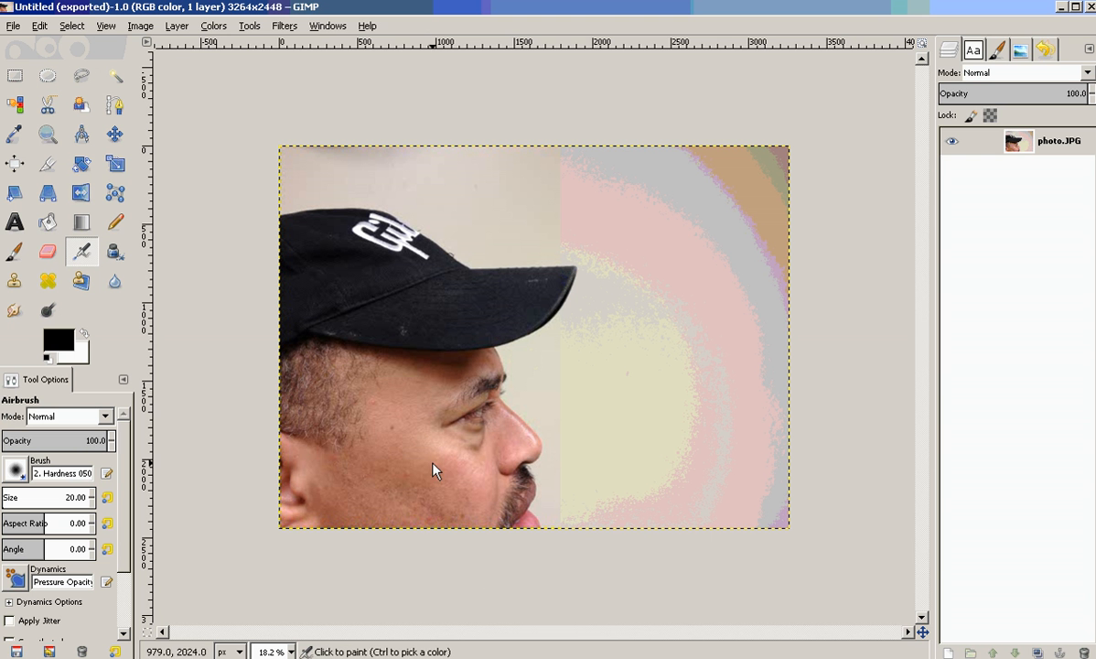
click(17, 26)
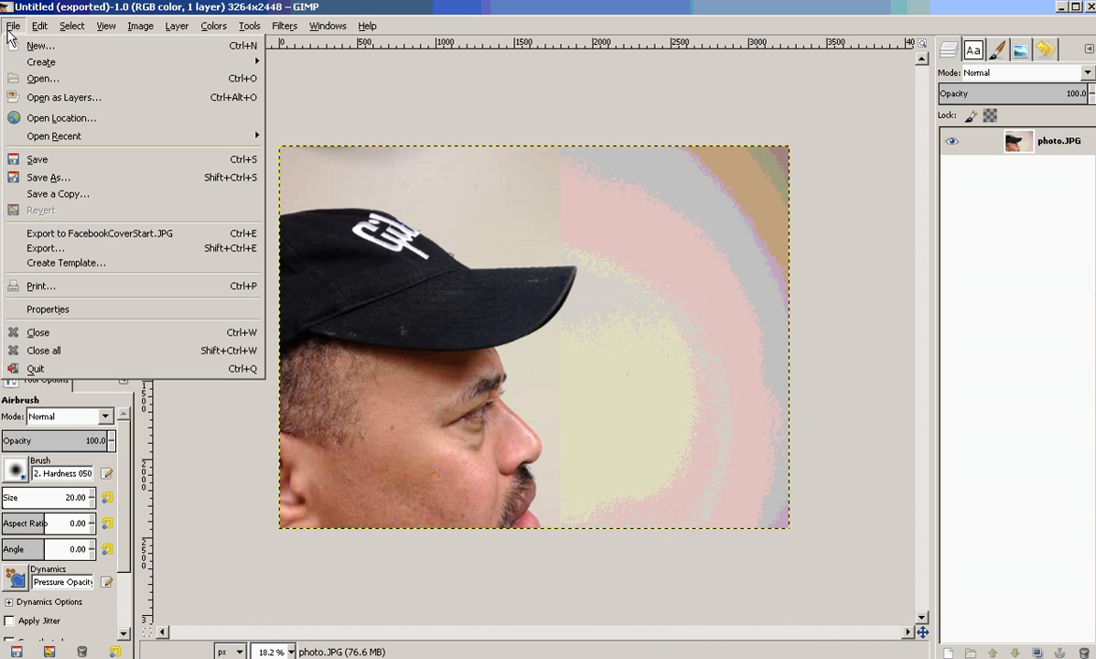
mouse_move(105, 135)
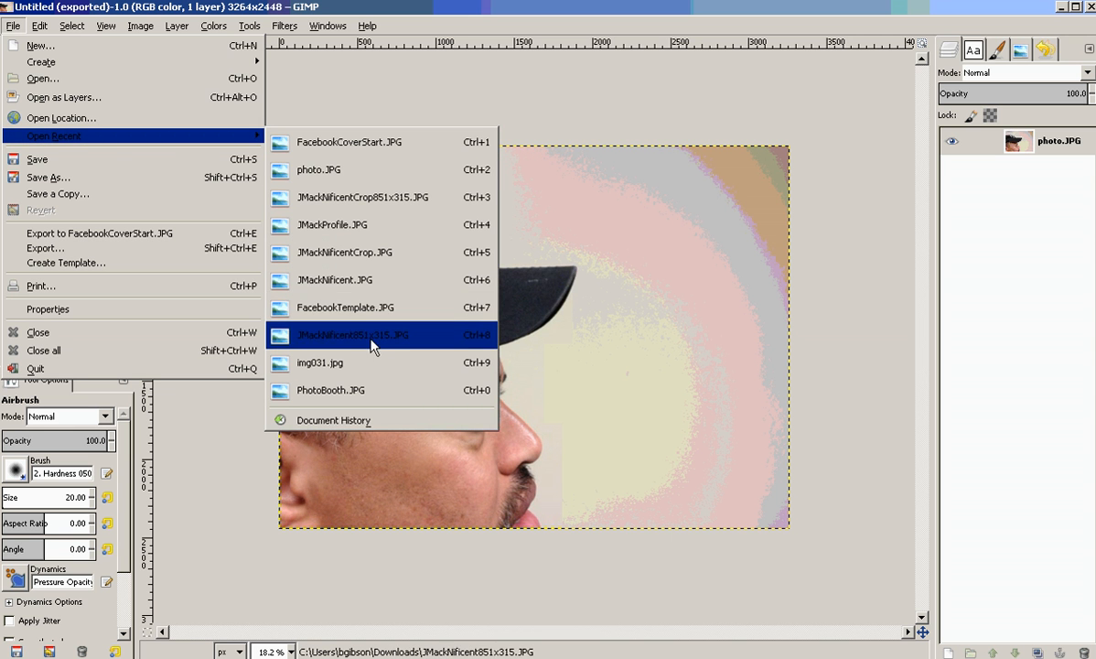
click(377, 144)
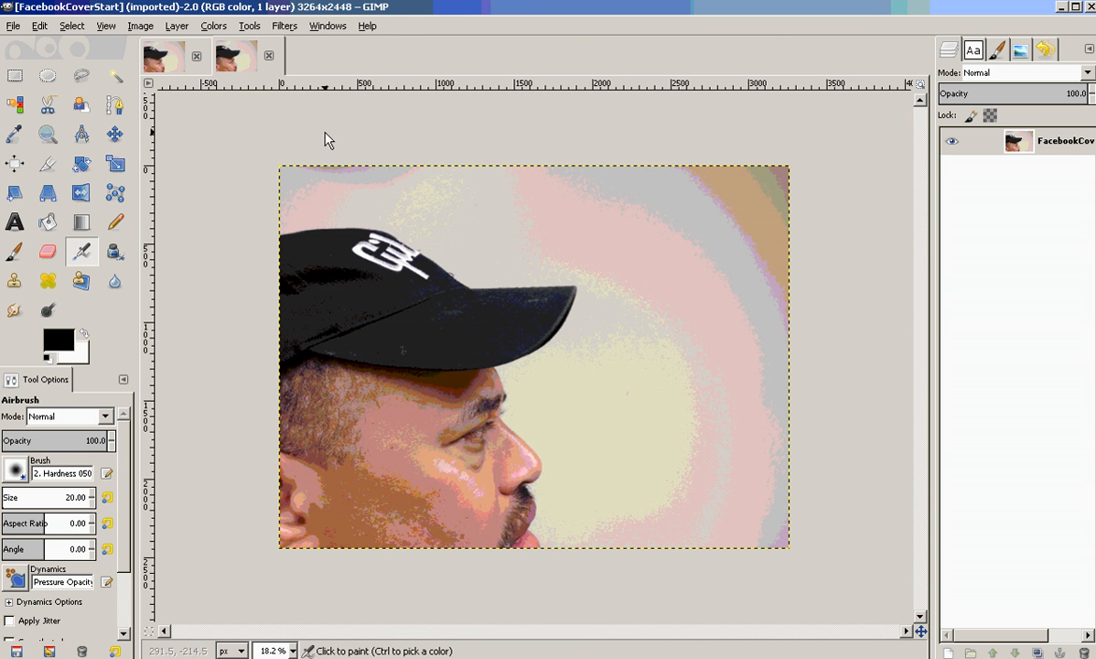
Open the recent image FacebookTemplate.JPG.
click(15, 30)
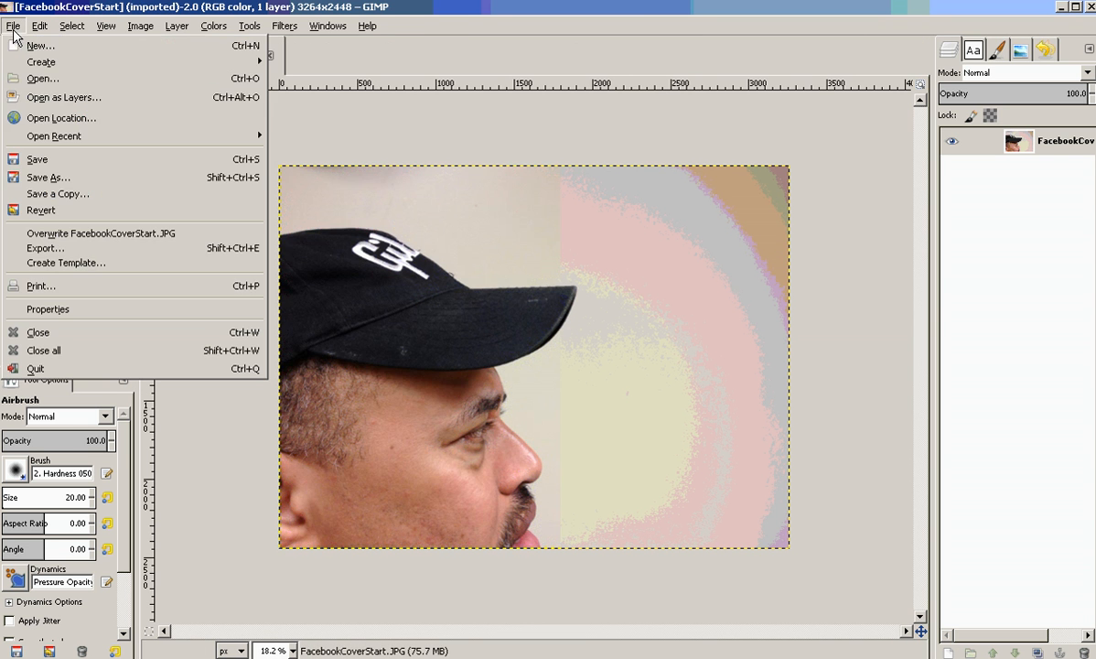
mouse_move(165, 141)
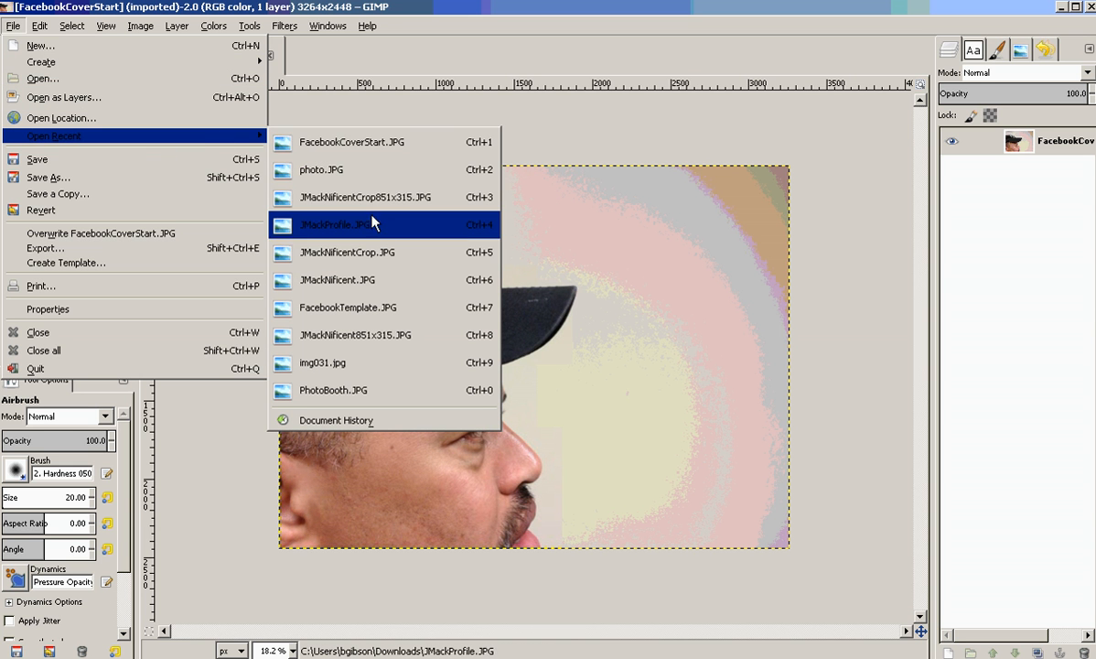
click(388, 313)
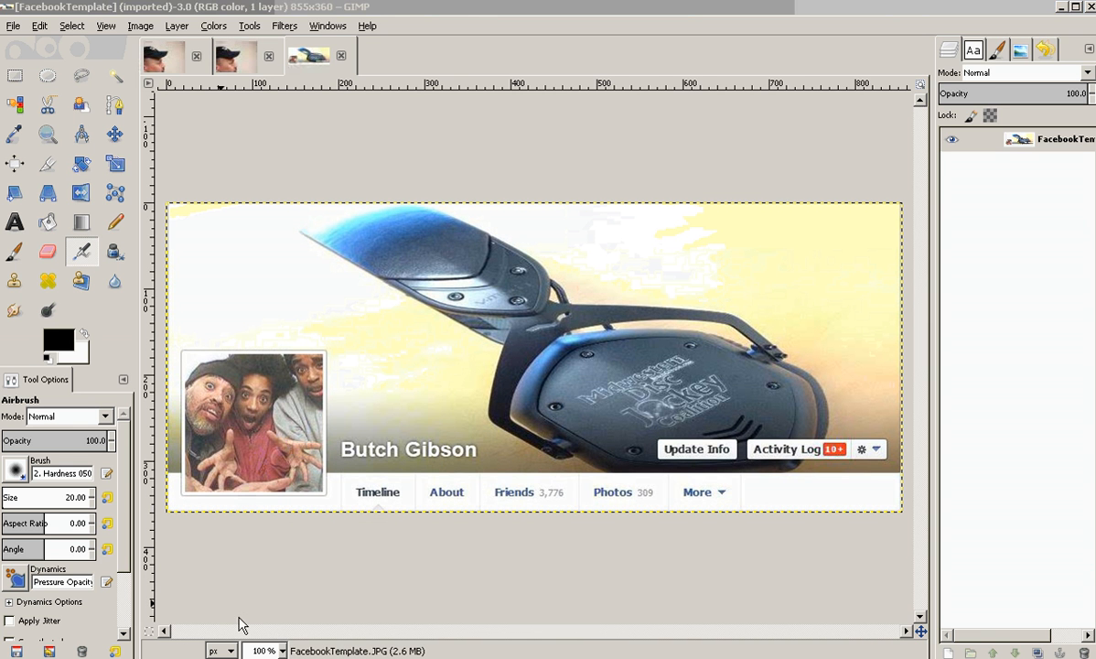
Use Snipping Tool to capture the Facebook cover and profile area, then close it without saving the snip.
key(alt+Tab)
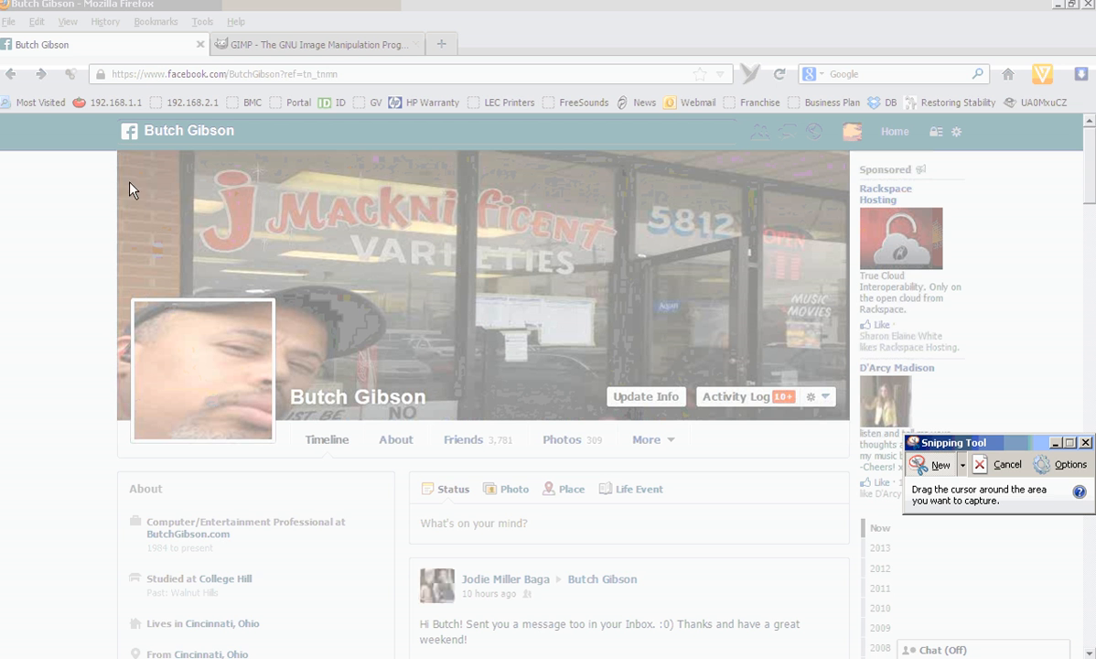
drag(114, 152, 851, 467)
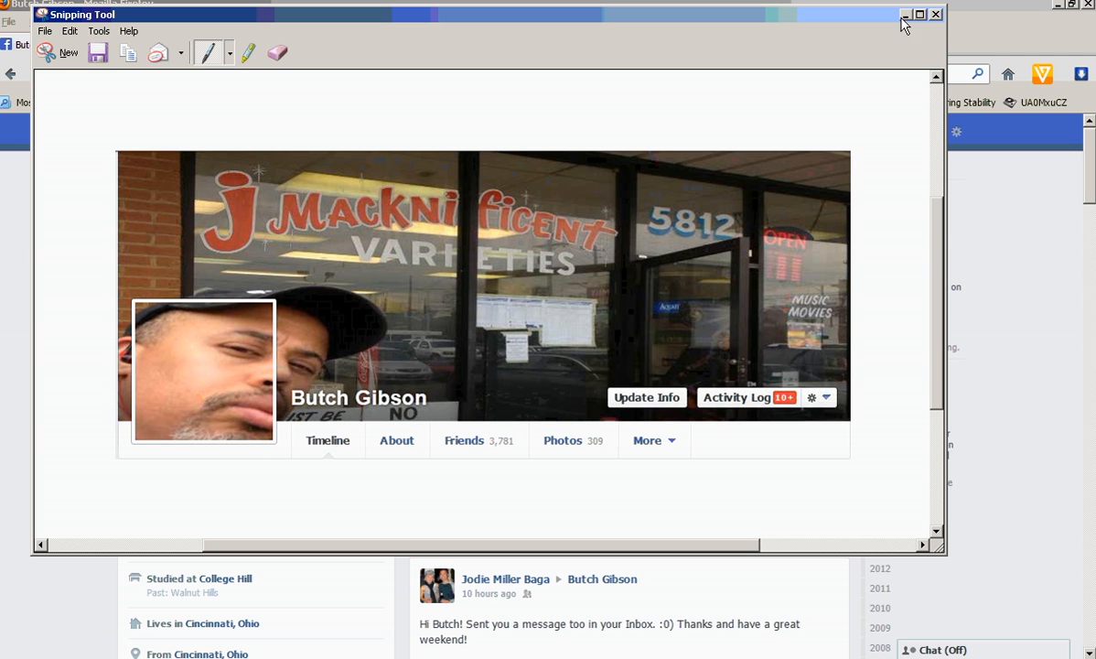
click(936, 15)
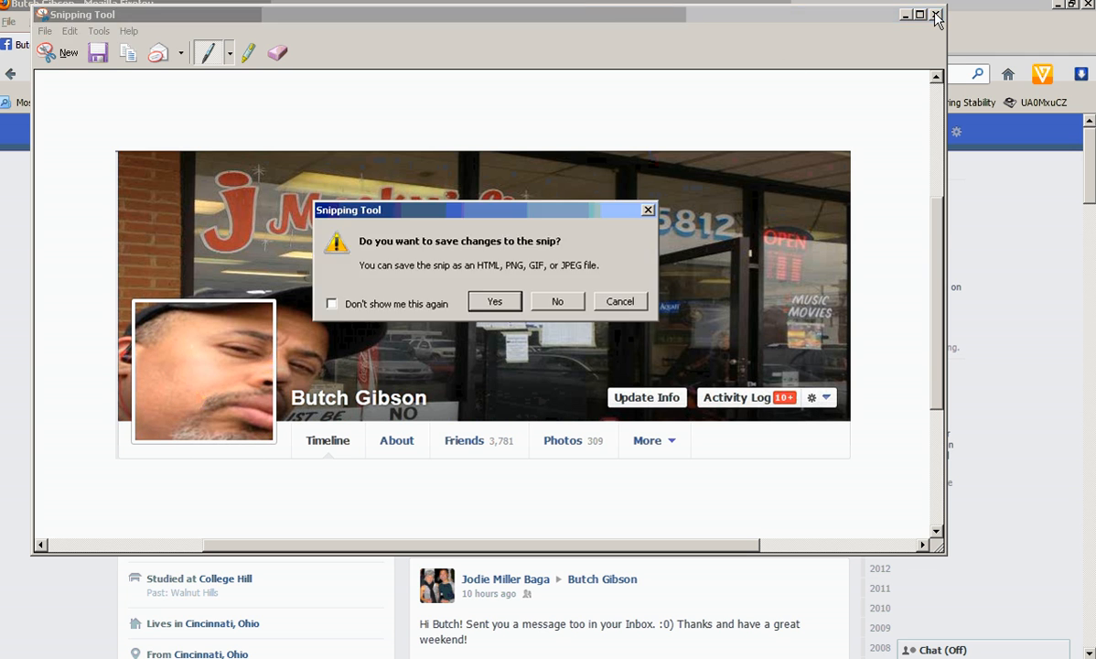
click(560, 299)
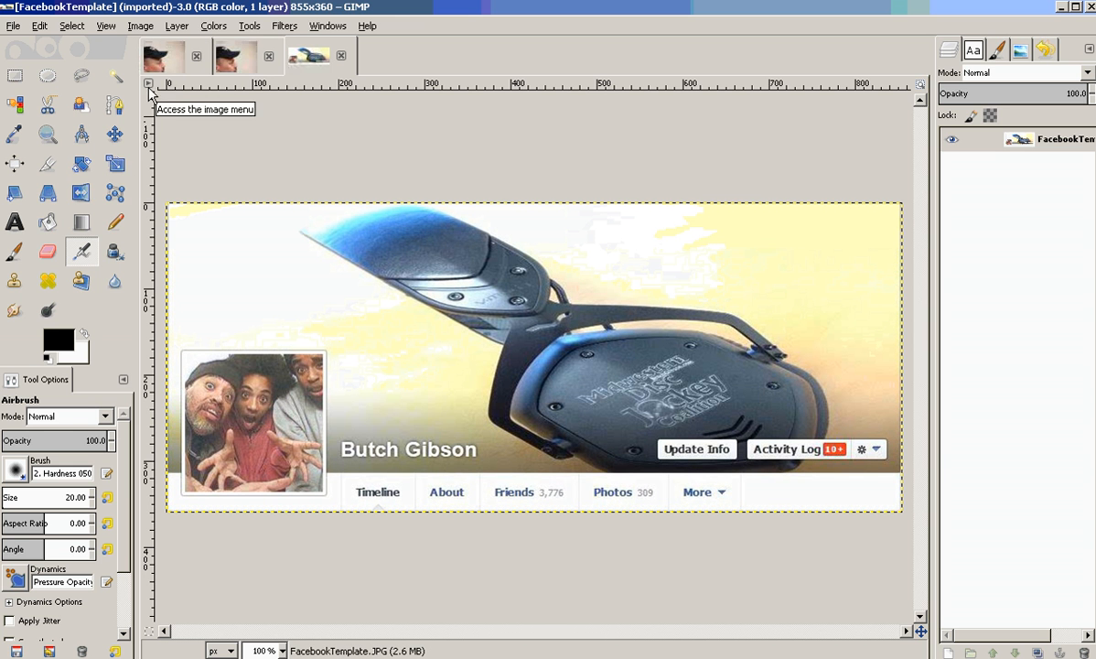
Close the FacebookCoverStart image in GIMP.
click(268, 57)
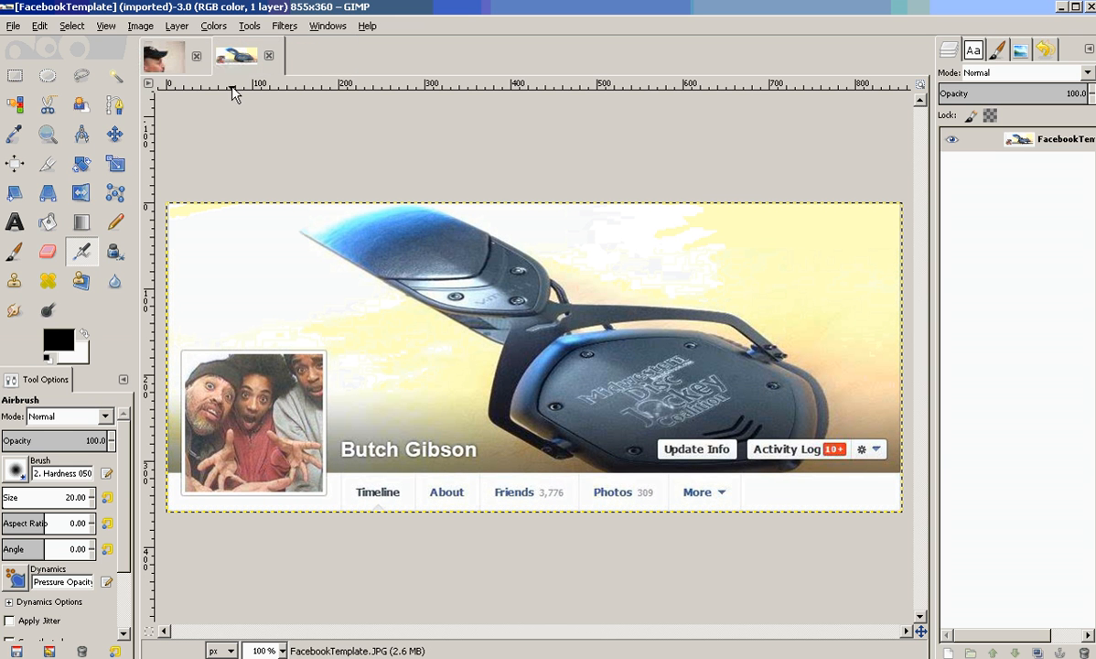
Select the entire Facebook template image and copy it.
click(106, 26)
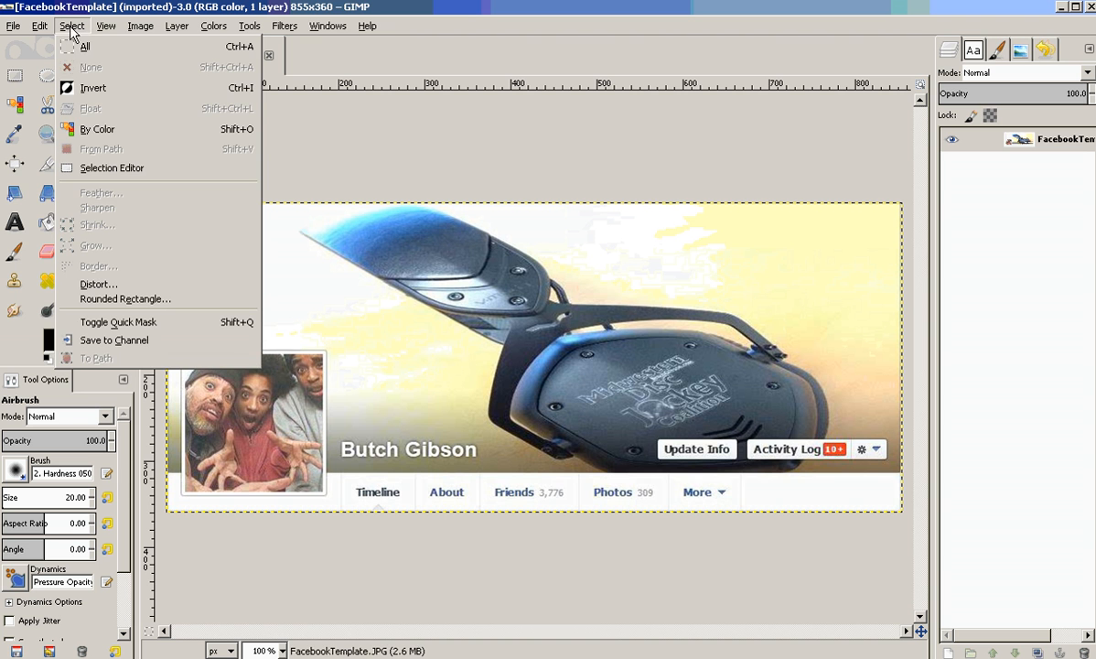
click(83, 48)
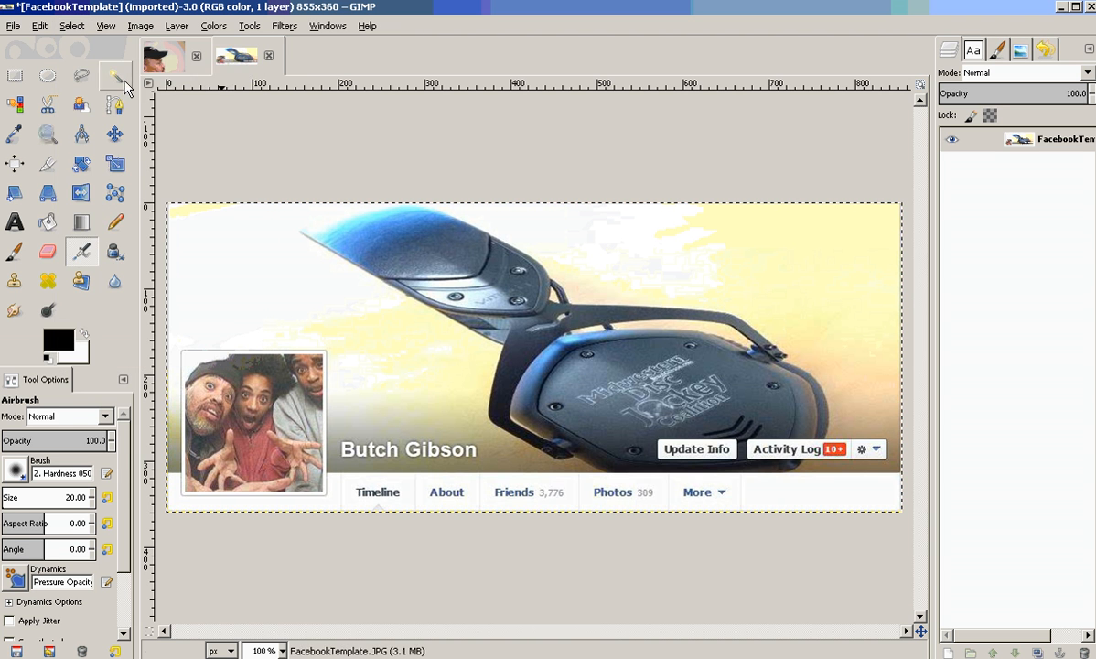
click(40, 25)
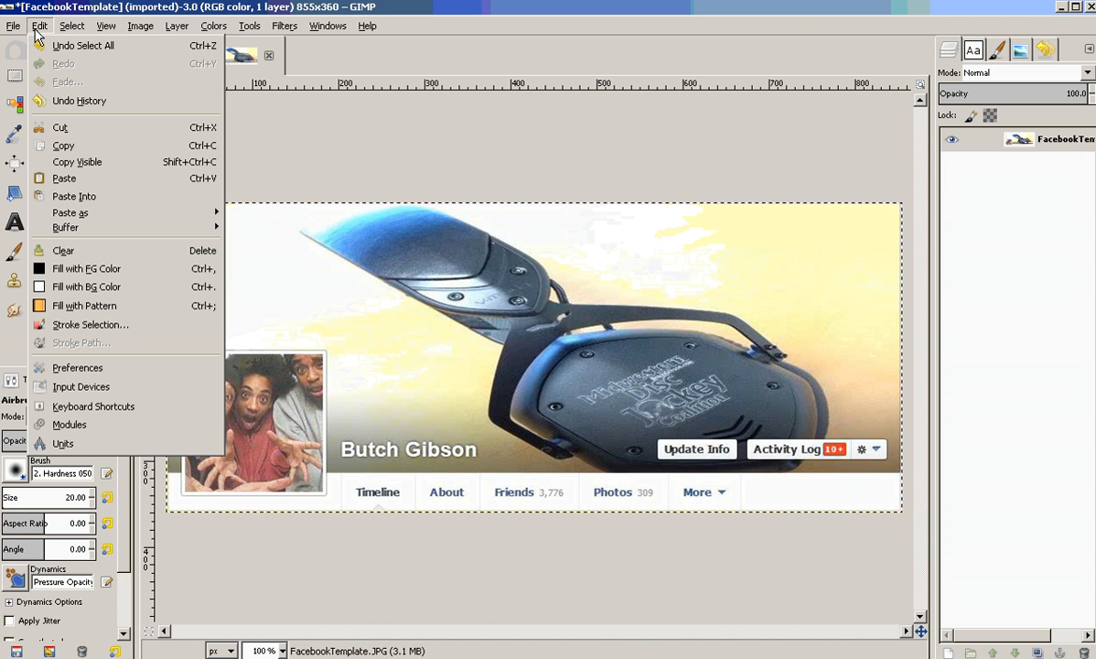
click(88, 151)
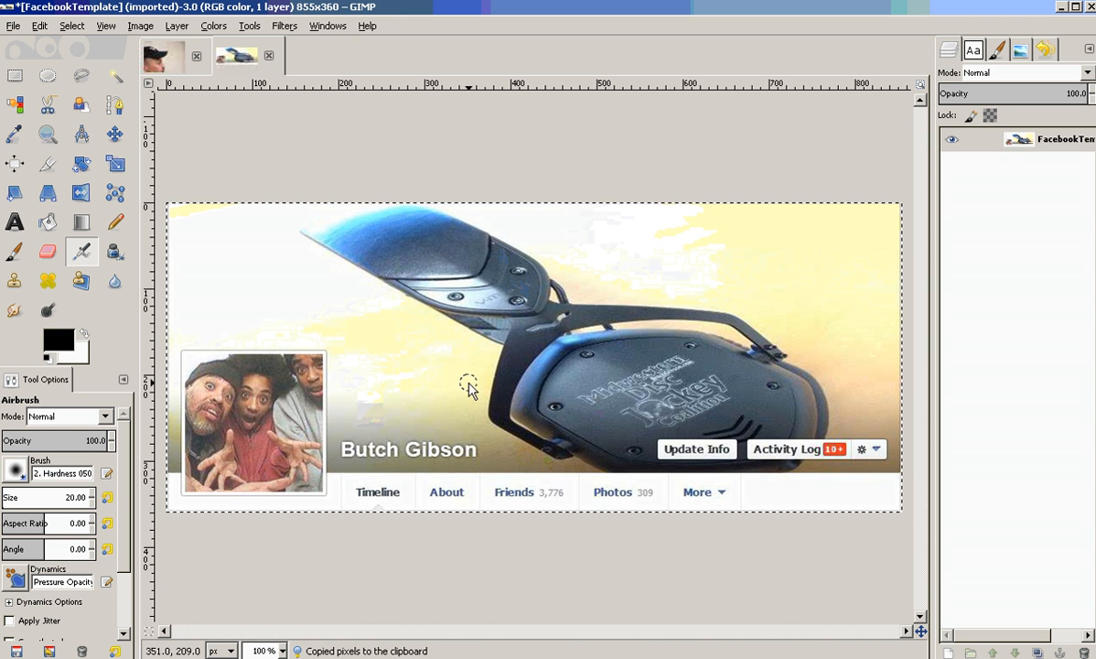
Paste the copied template into the photo image as a new layer.
click(160, 59)
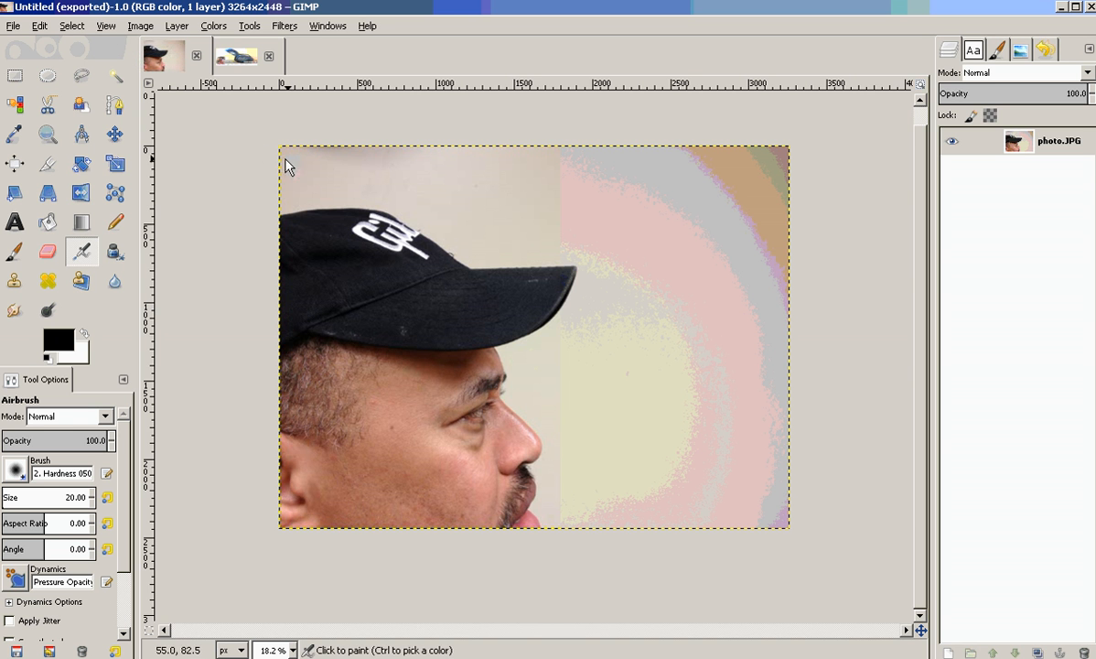
click(244, 64)
click(159, 59)
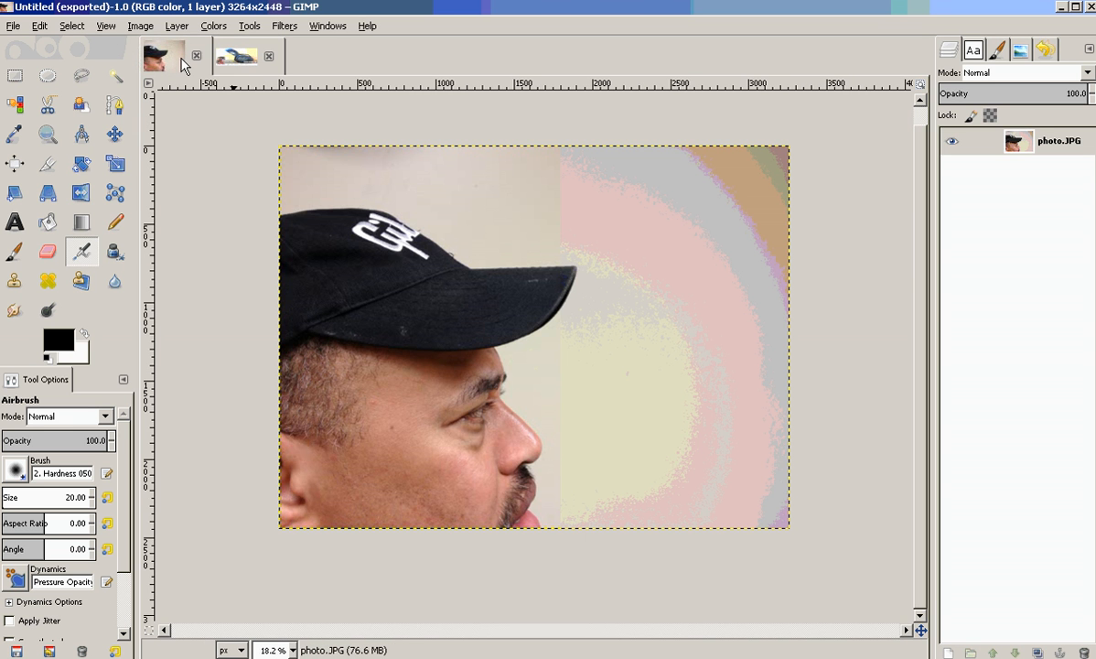
click(236, 61)
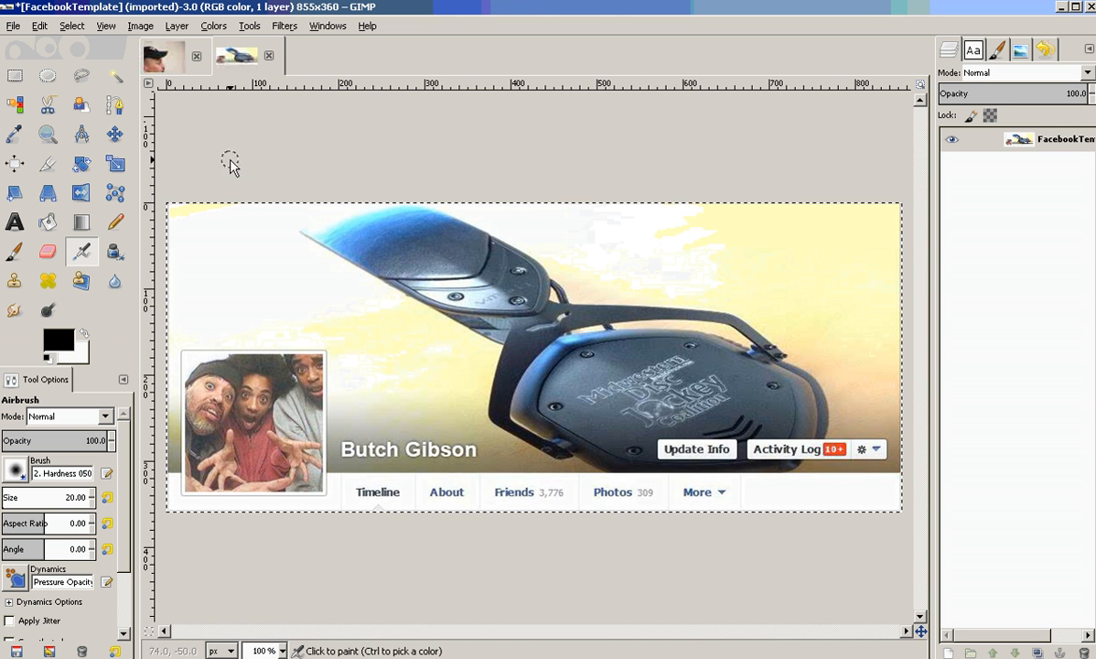
click(154, 60)
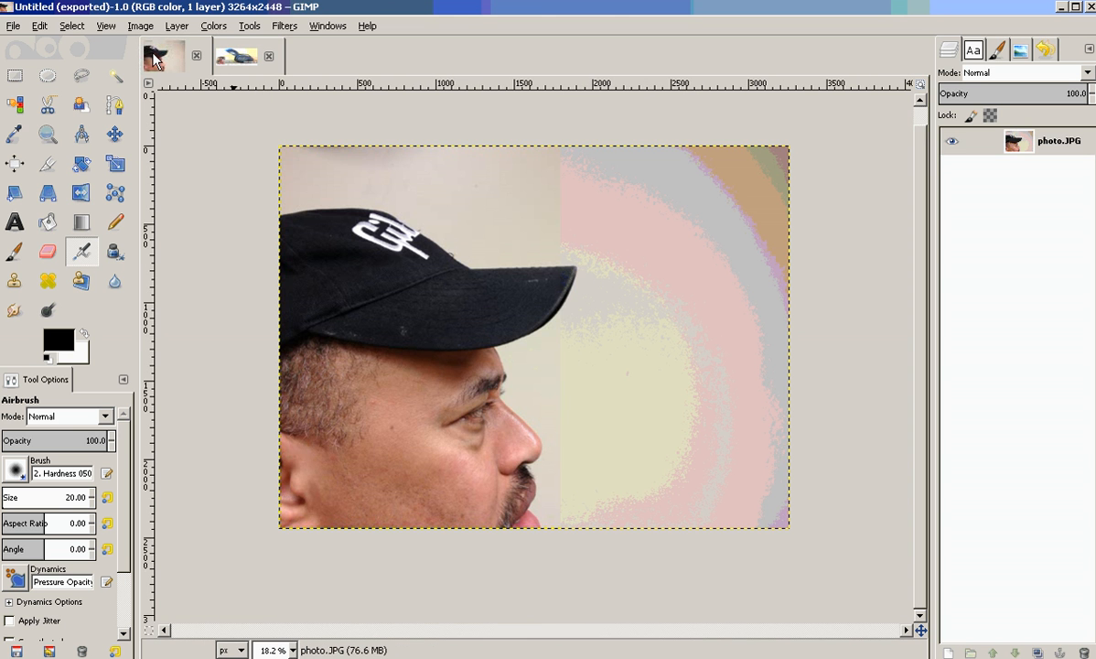
click(40, 28)
mouse_move(211, 213)
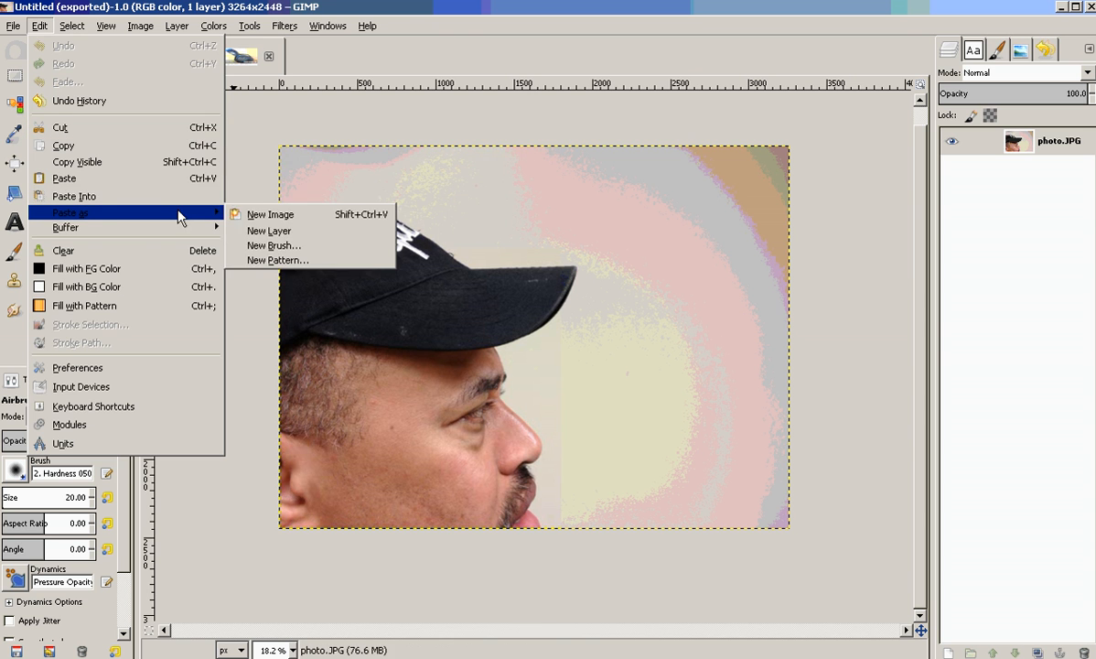
click(269, 231)
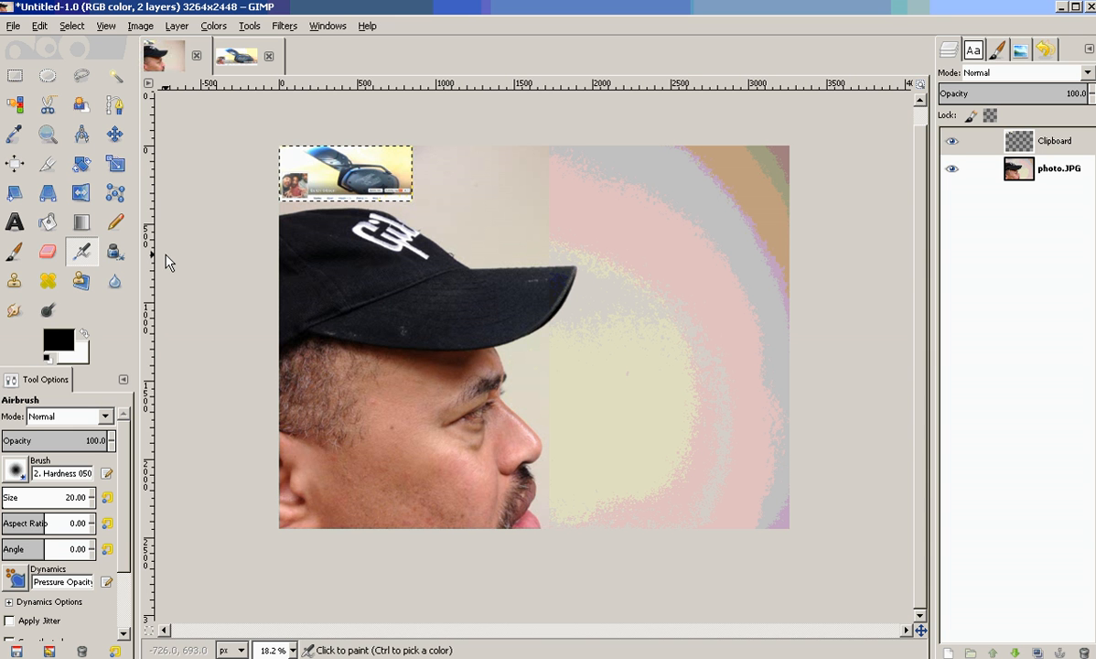
click(237, 56)
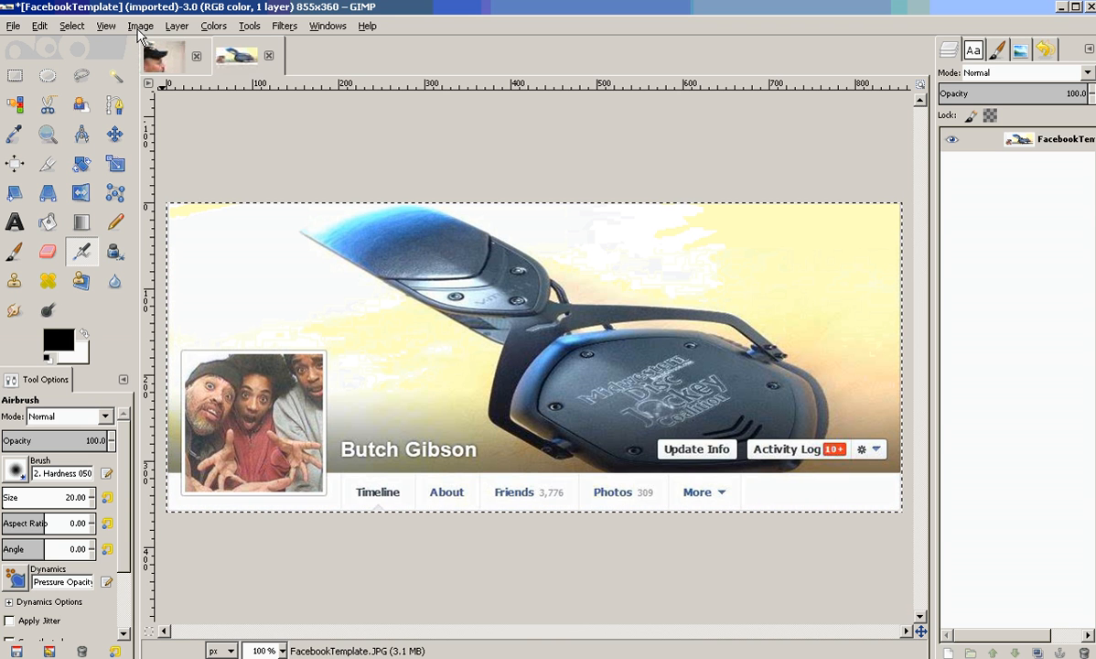
click(154, 54)
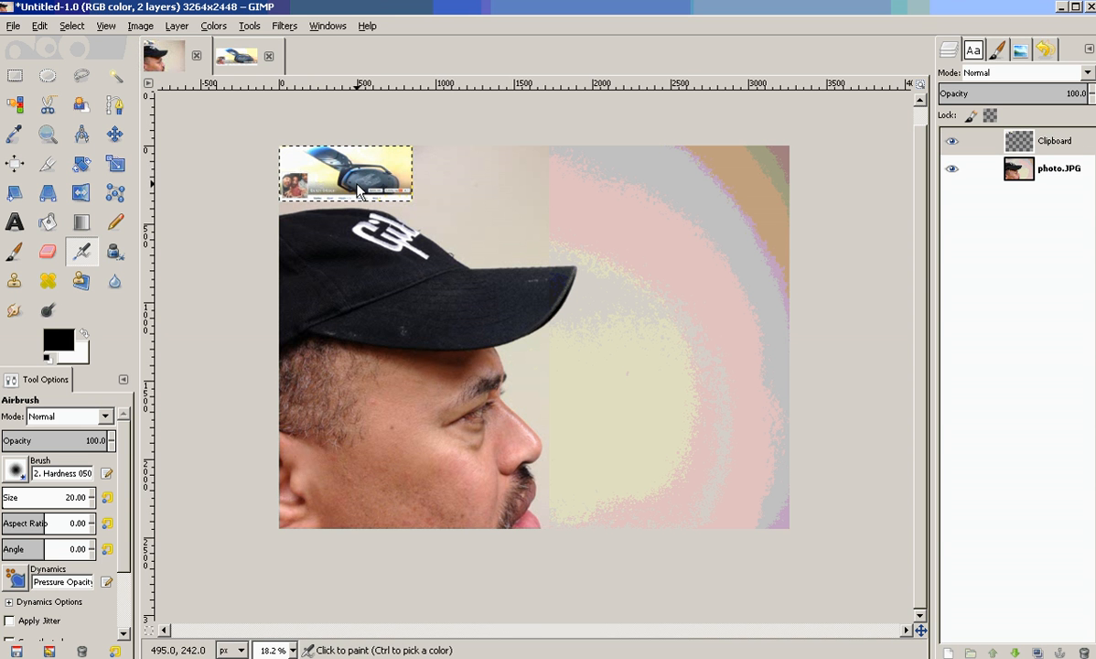
click(114, 163)
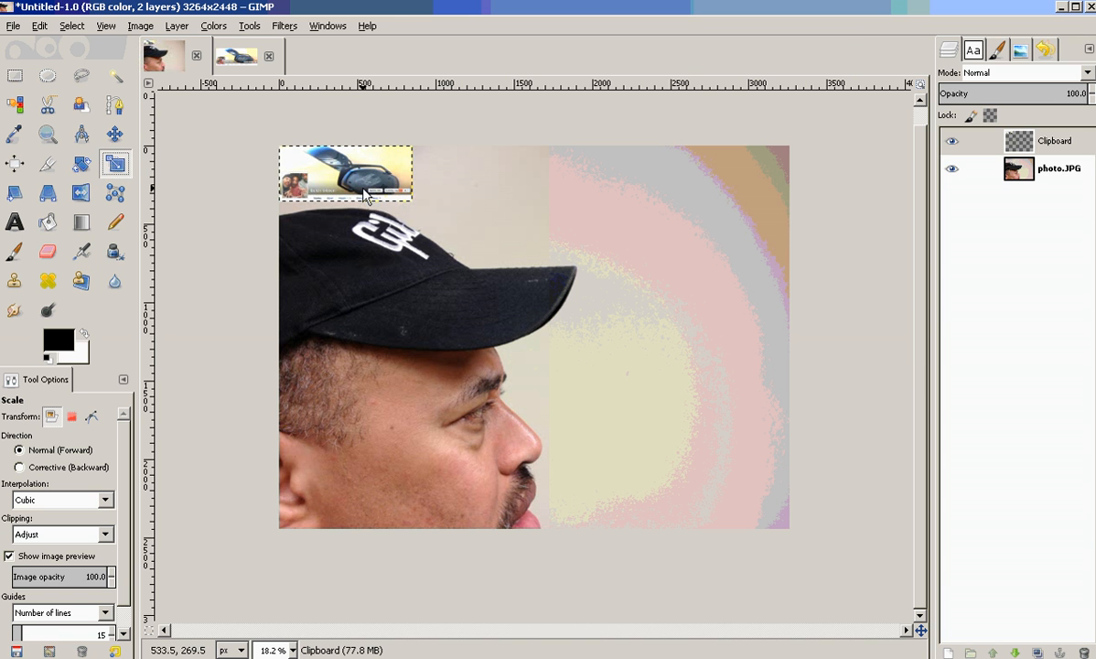
click(413, 206)
drag(414, 207, 753, 377)
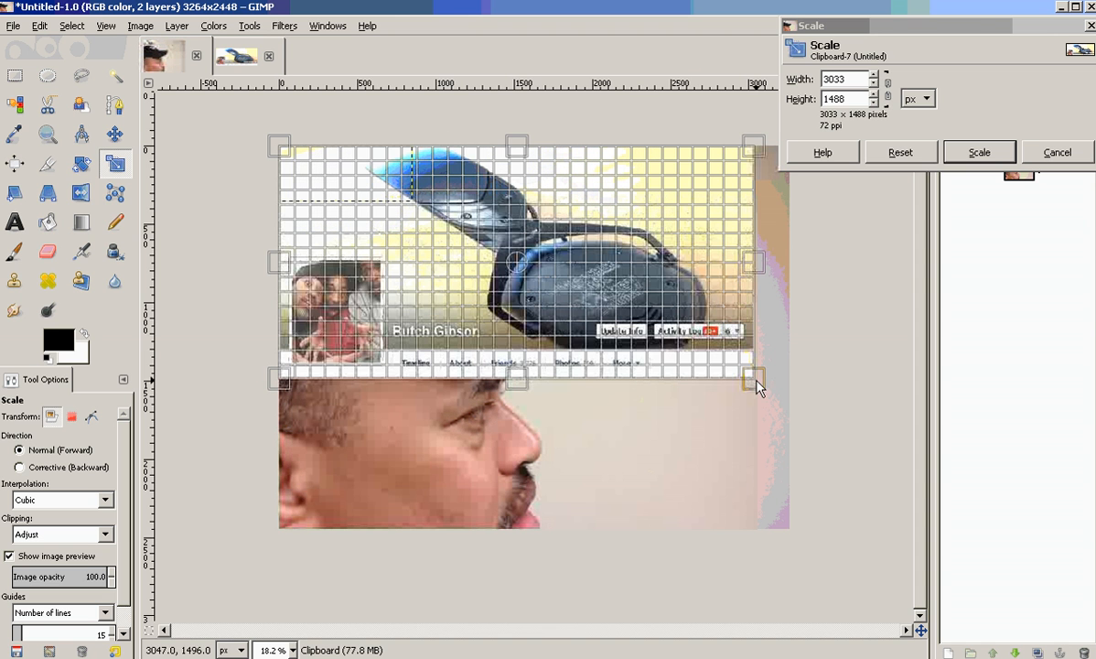
click(885, 95)
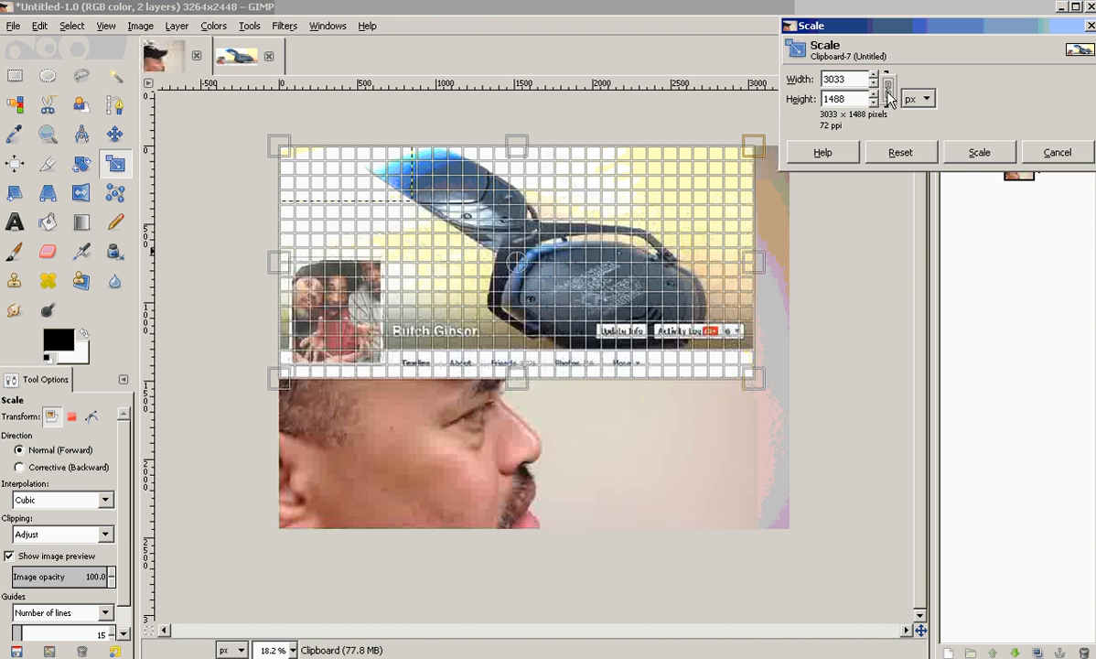
click(1054, 153)
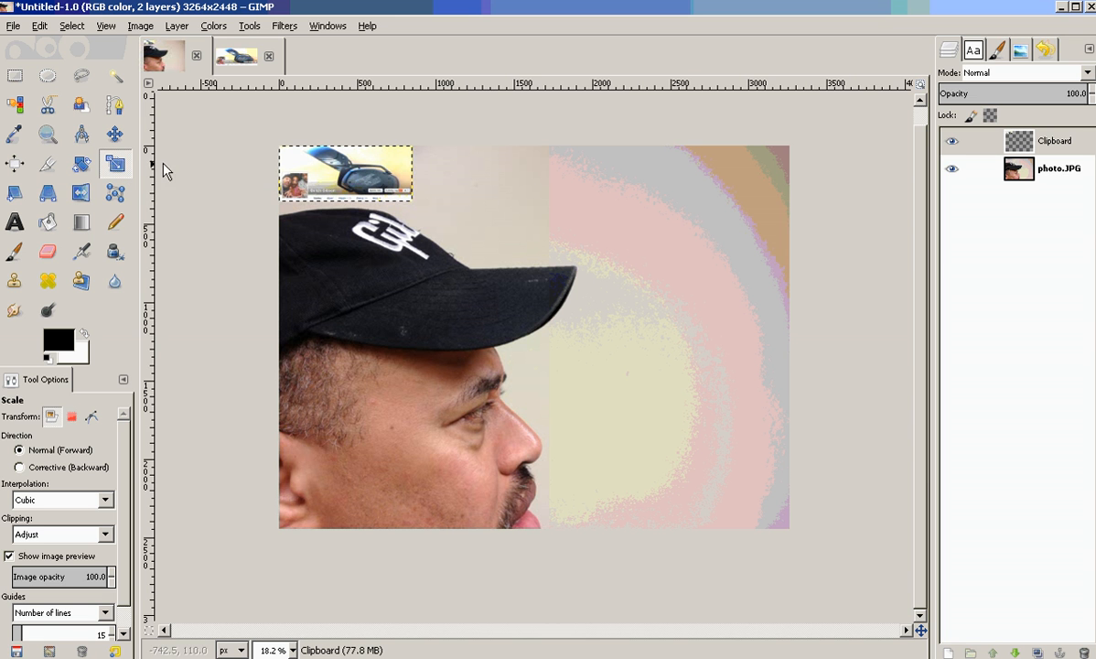
Scale the pasted template layer proportionally to 3264 × 1374 px to match the photo's width.
click(389, 189)
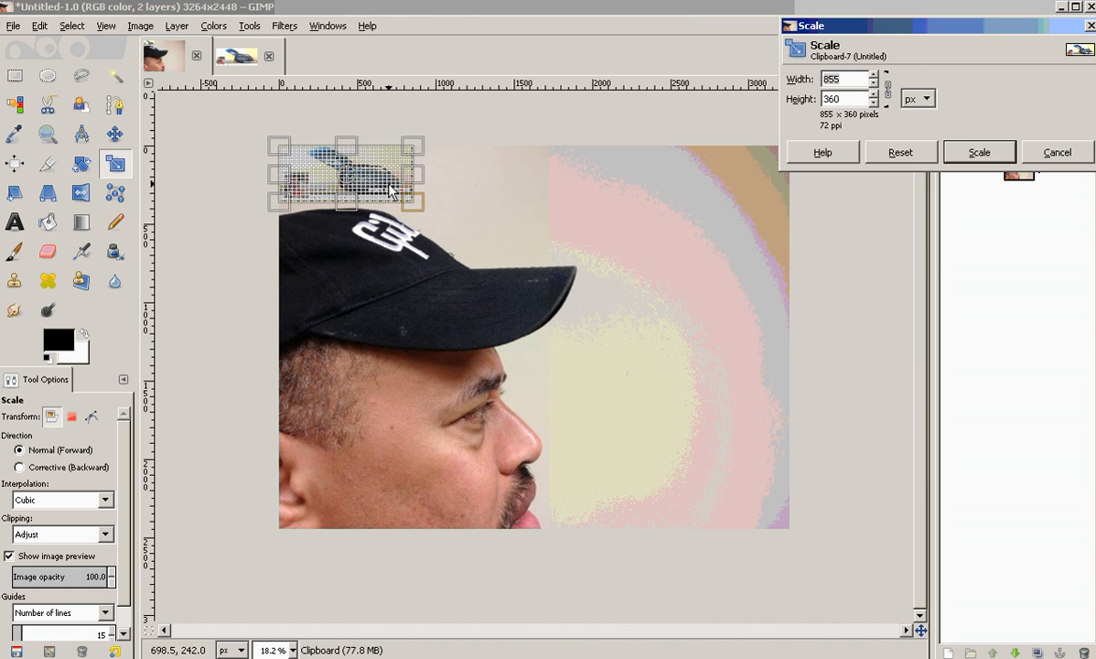
click(887, 88)
click(890, 96)
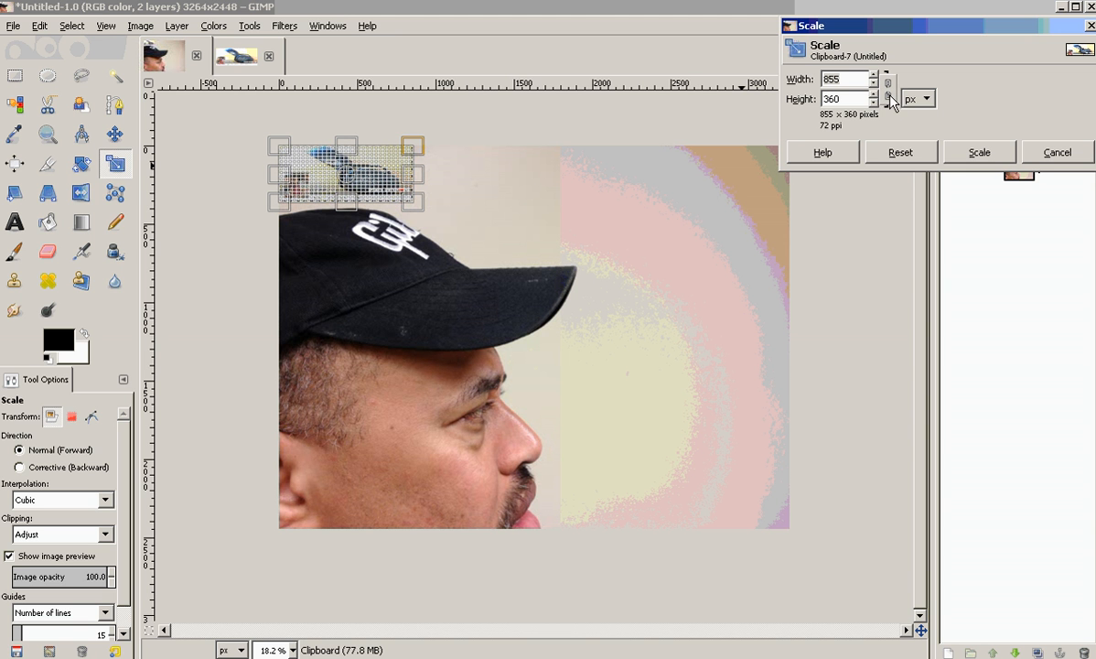
click(417, 209)
drag(417, 210, 605, 348)
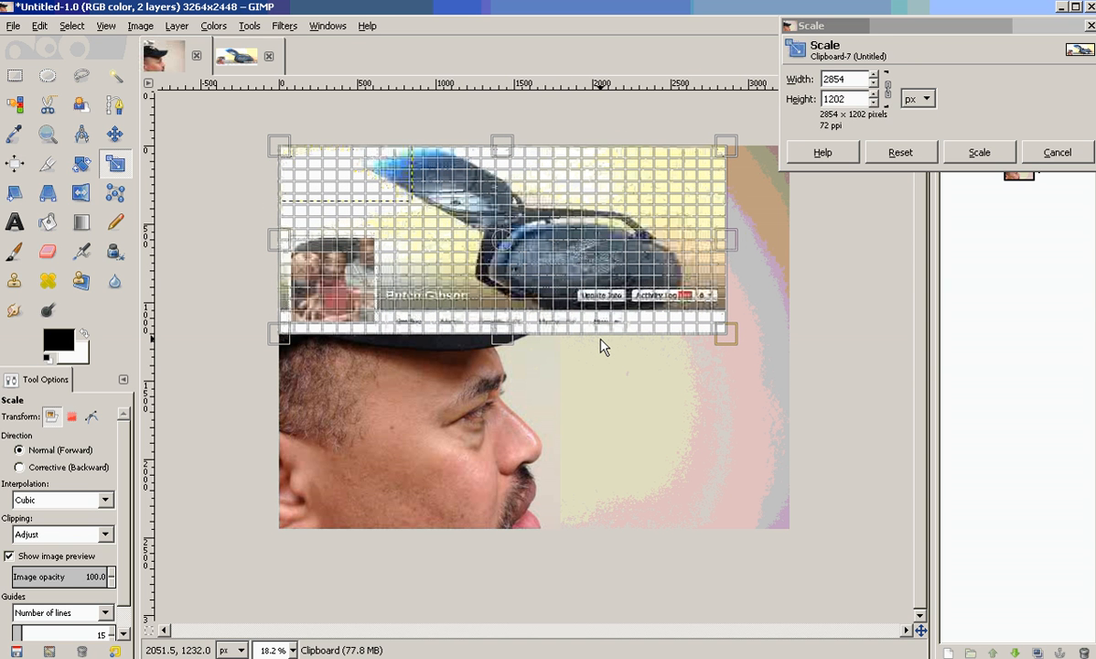
drag(603, 345, 646, 372)
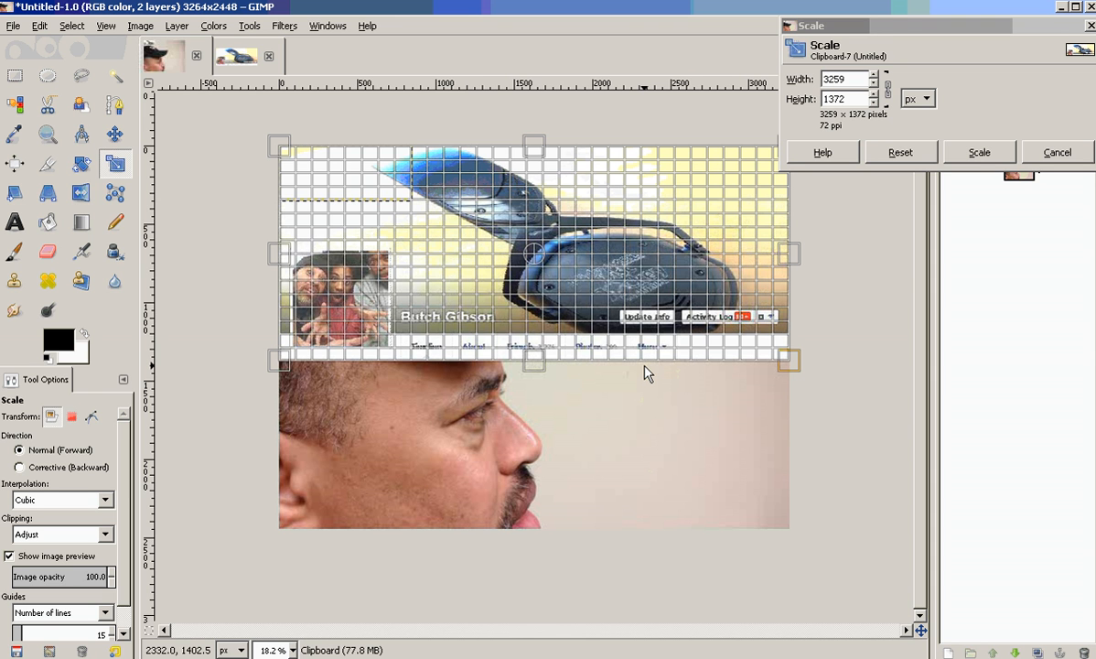
mouse_move(647, 373)
mouse_down()
mouse_move(631, 363)
mouse_move(658, 372)
mouse_up()
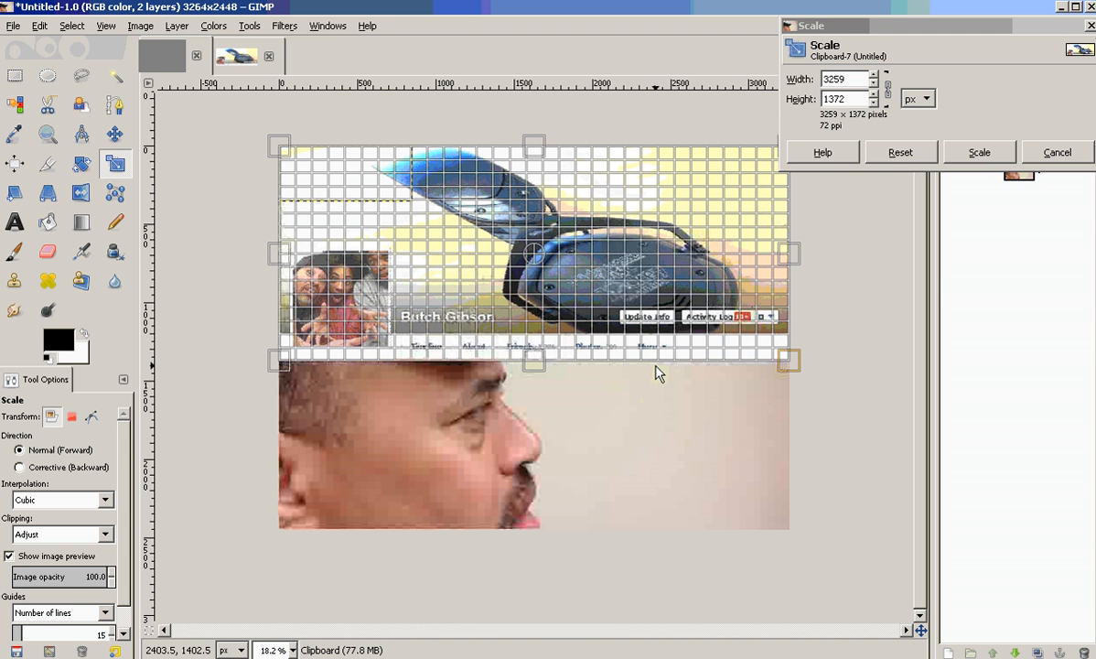
click(854, 81)
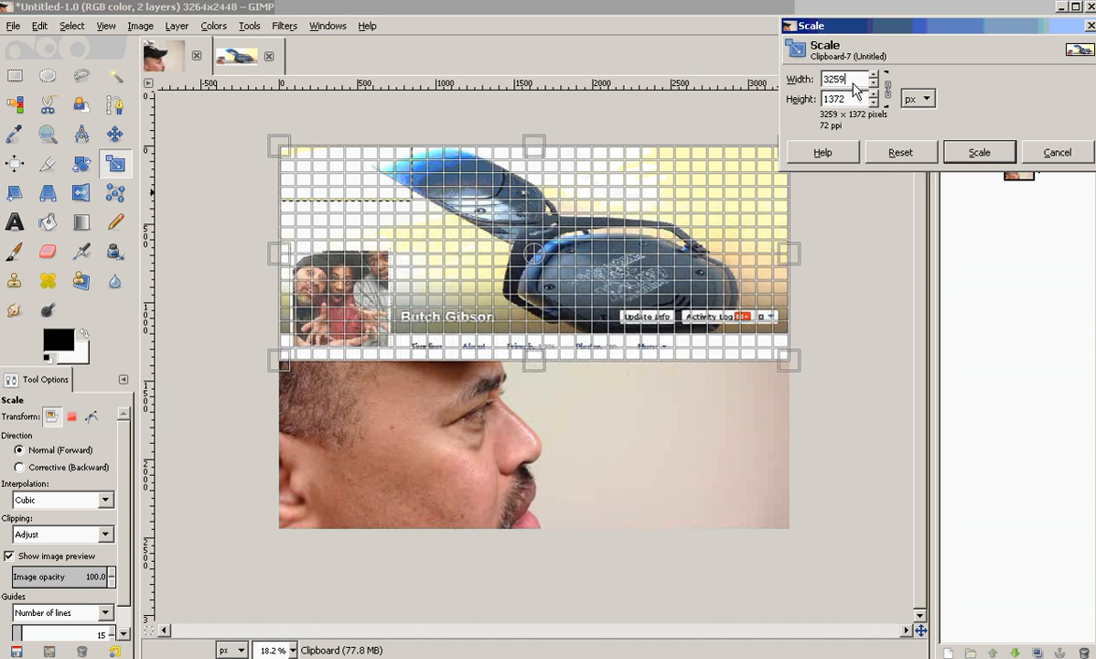
text(64)
click(858, 102)
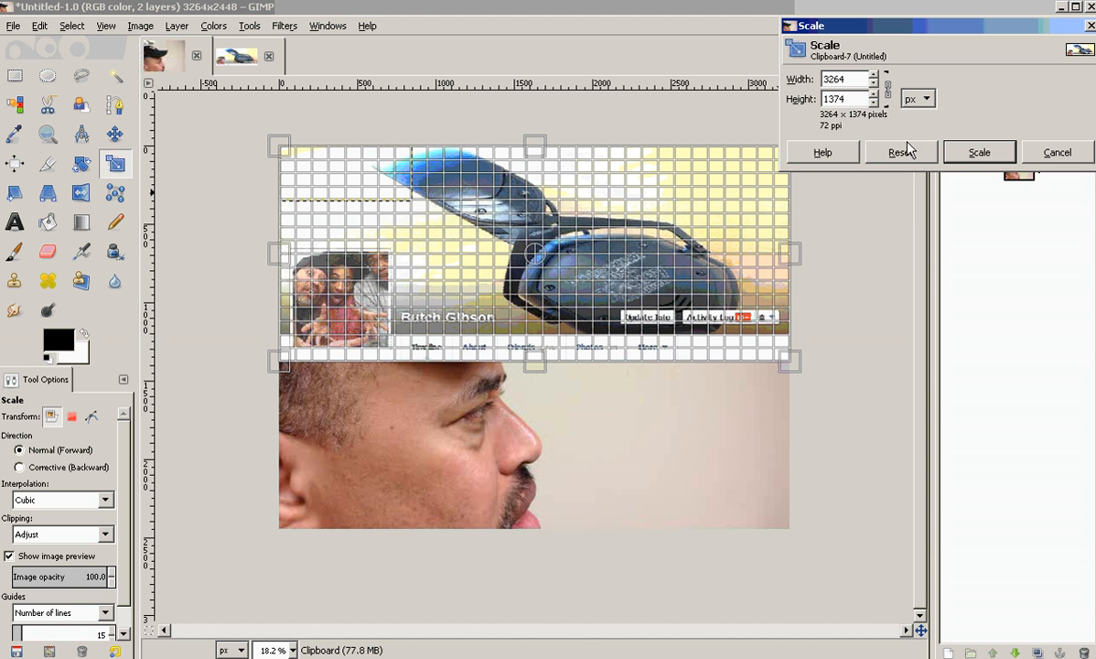
click(980, 156)
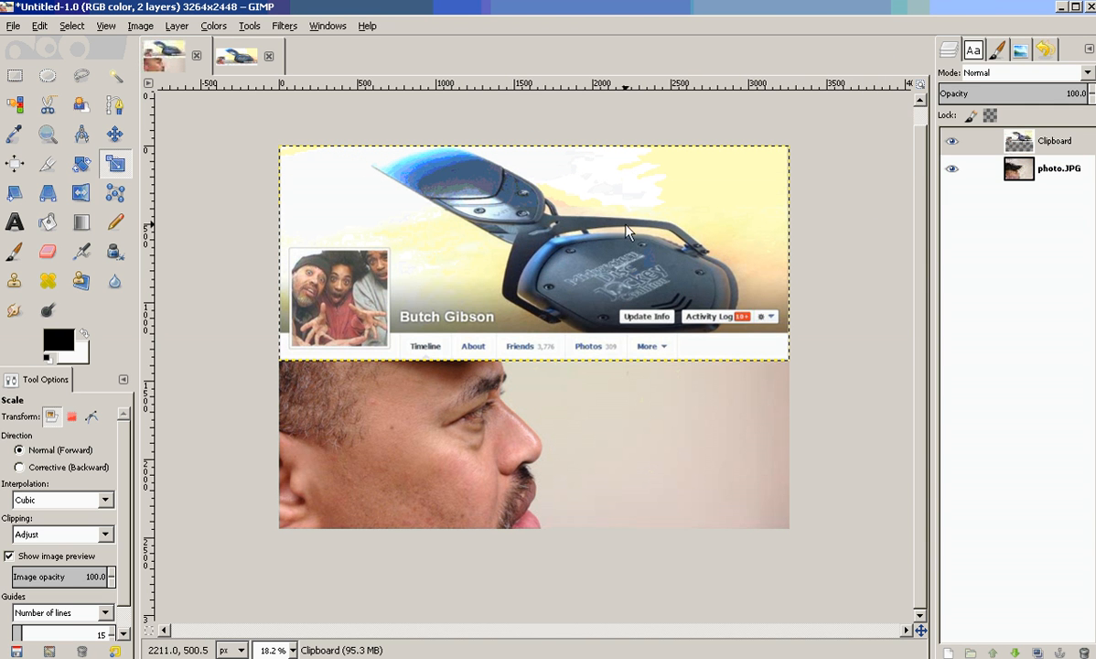
Align the scaled template layer with the photo's top edge using the Move tool.
click(114, 133)
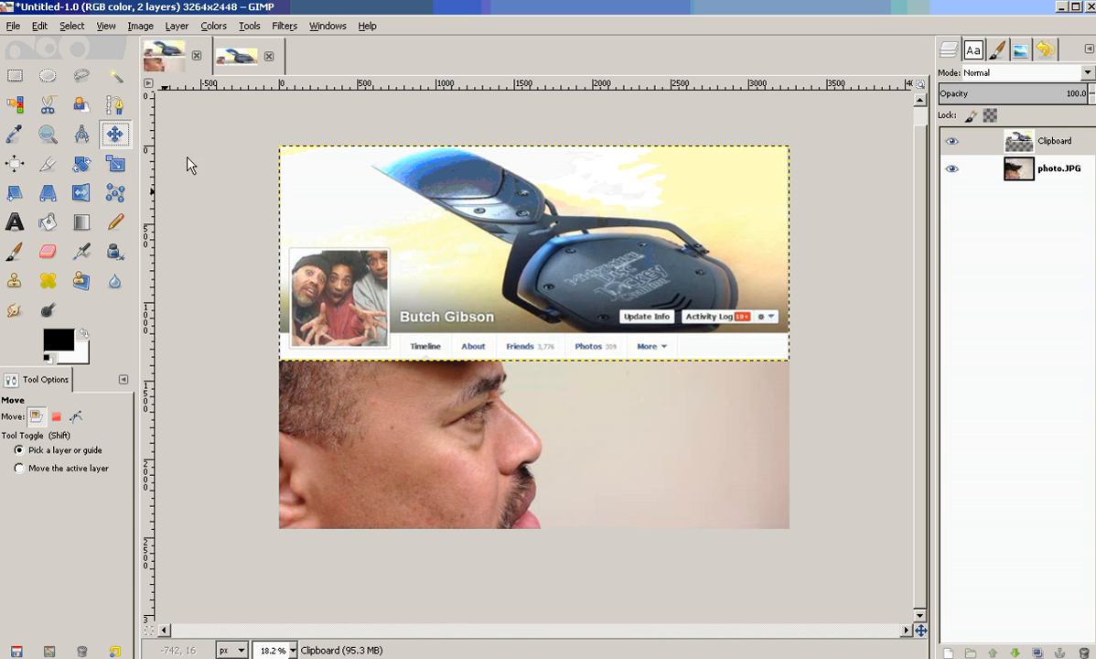
mouse_move(392, 207)
mouse_down()
mouse_move(394, 286)
mouse_move(392, 205)
mouse_up()
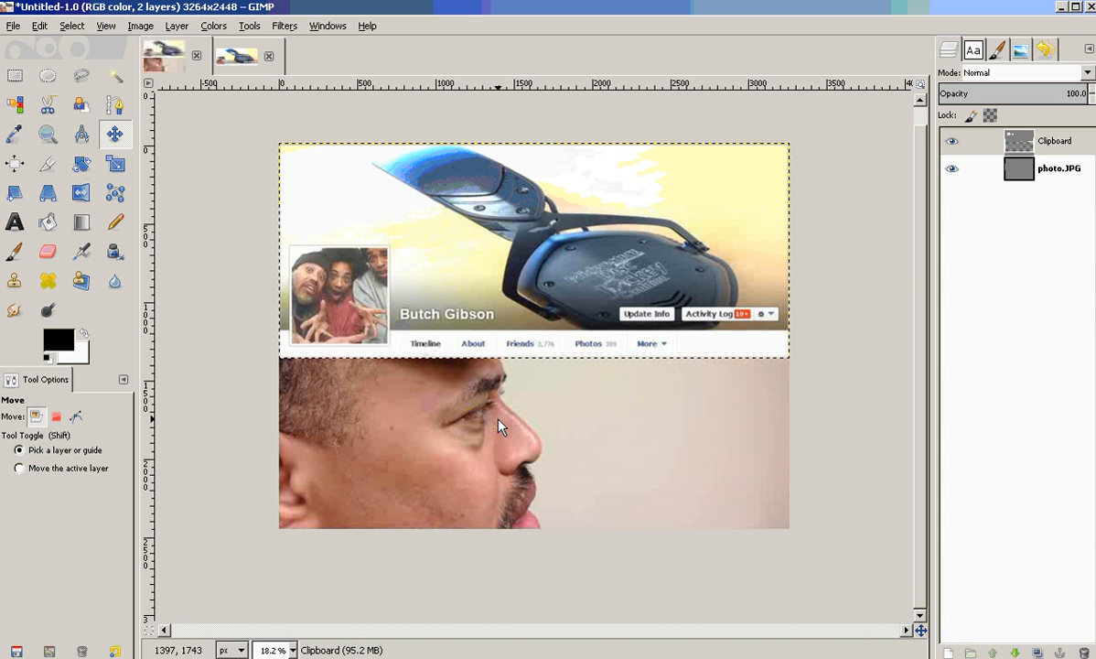
drag(497, 265, 615, 311)
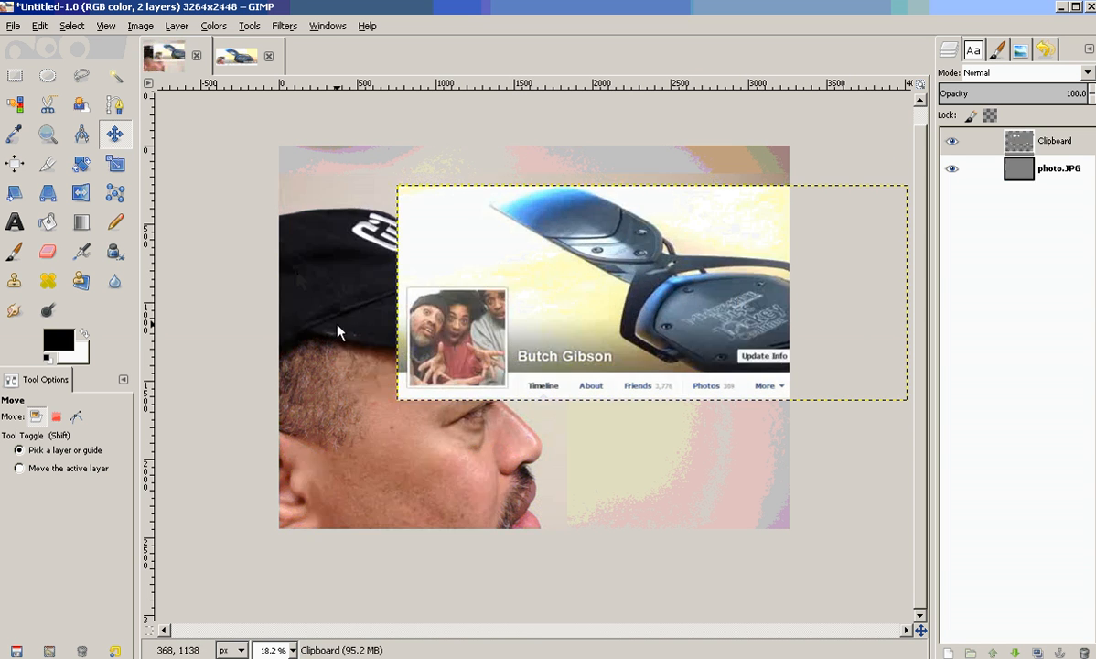
drag(554, 288, 435, 244)
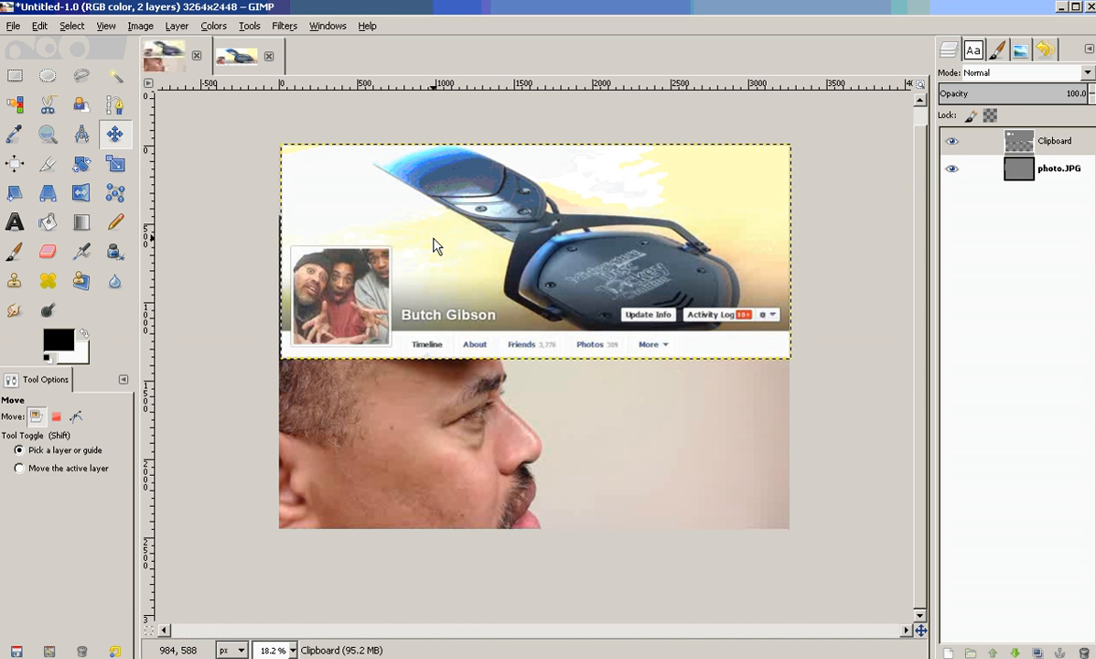
Undo the last move of the template layer and redo it.
click(38, 26)
click(50, 45)
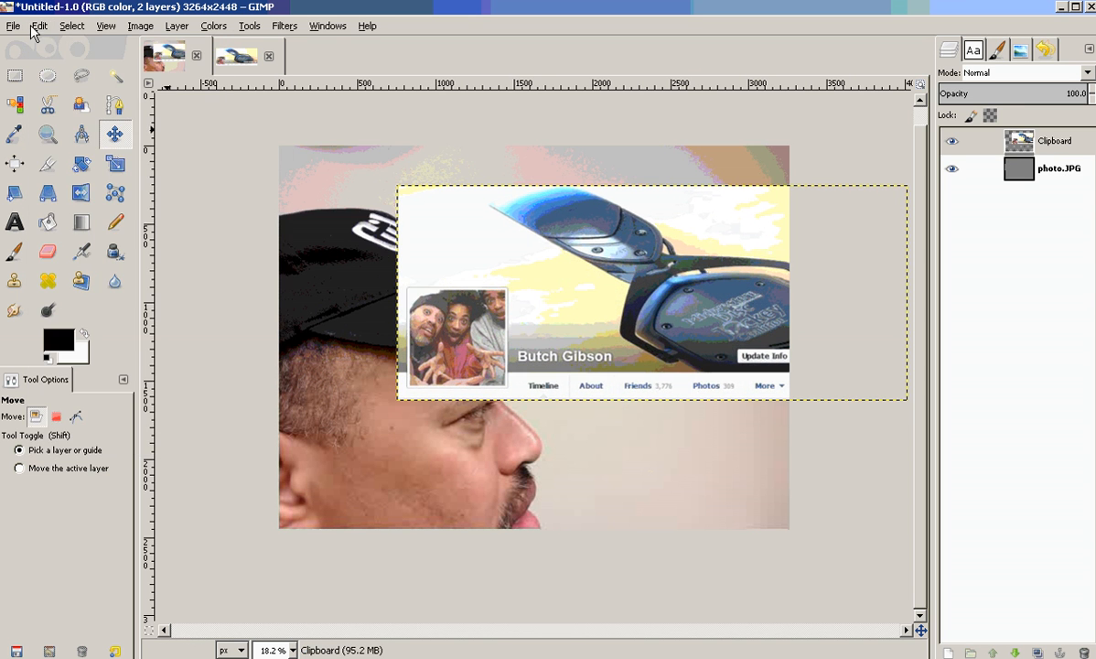
click(37, 26)
click(88, 63)
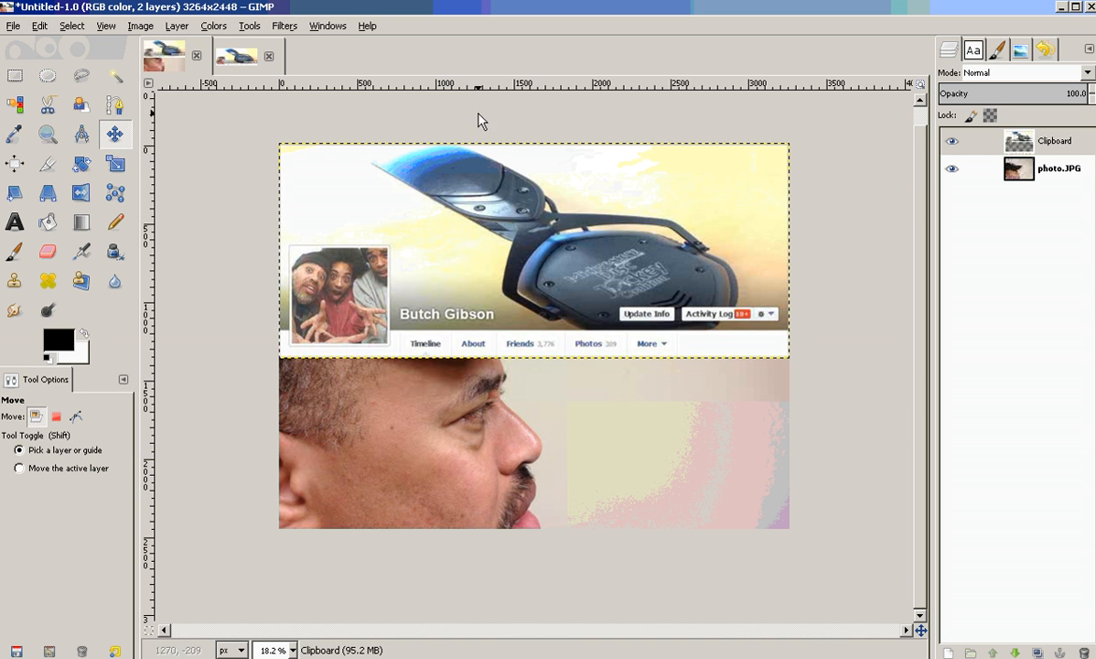
Toggle the template layer's visibility to compare the photo underneath with the original template.
click(952, 142)
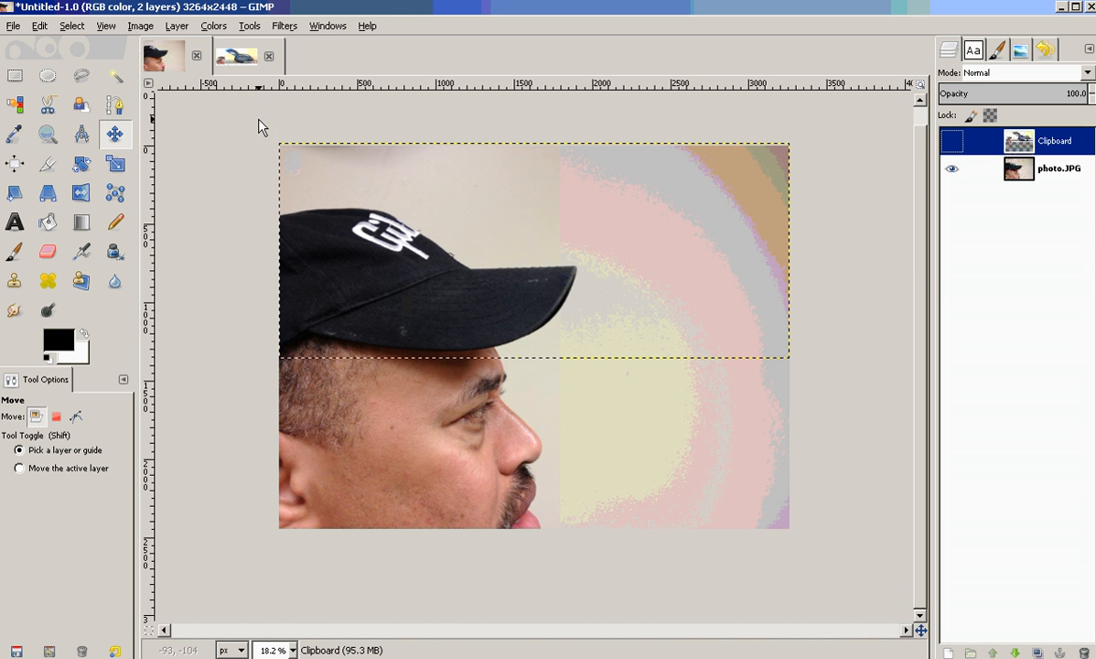
click(231, 62)
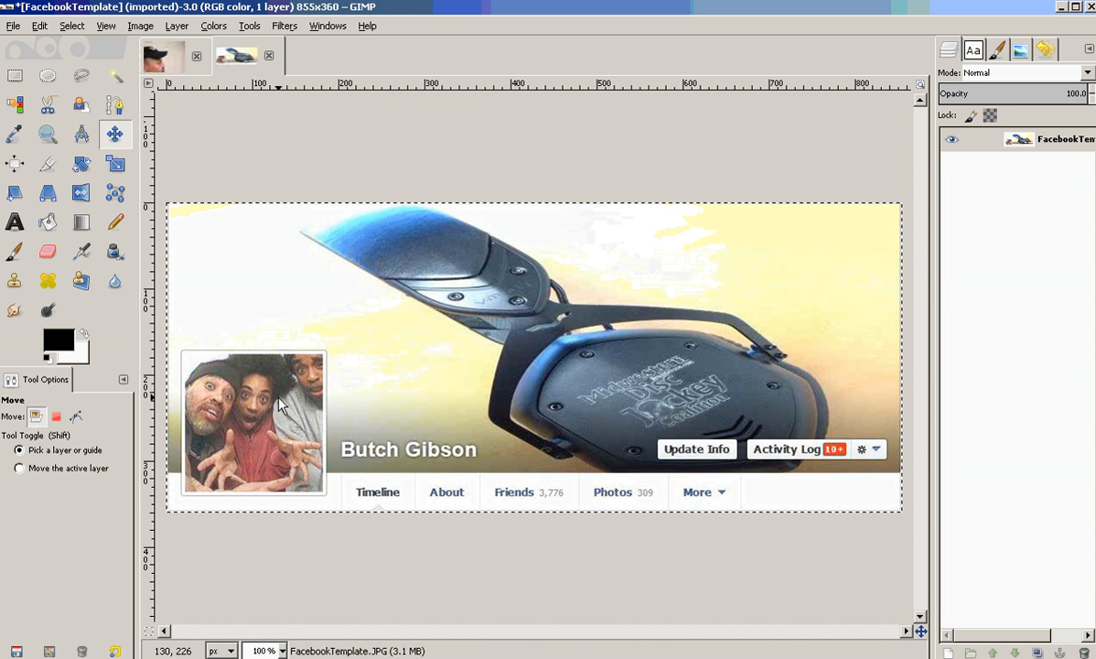
click(166, 64)
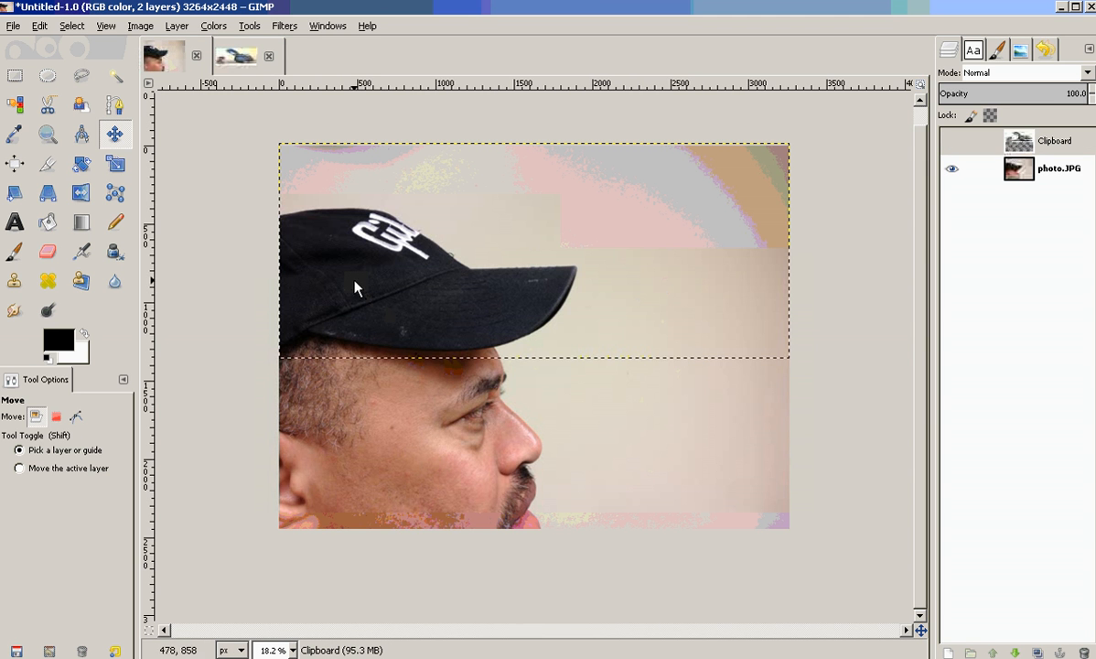
click(953, 142)
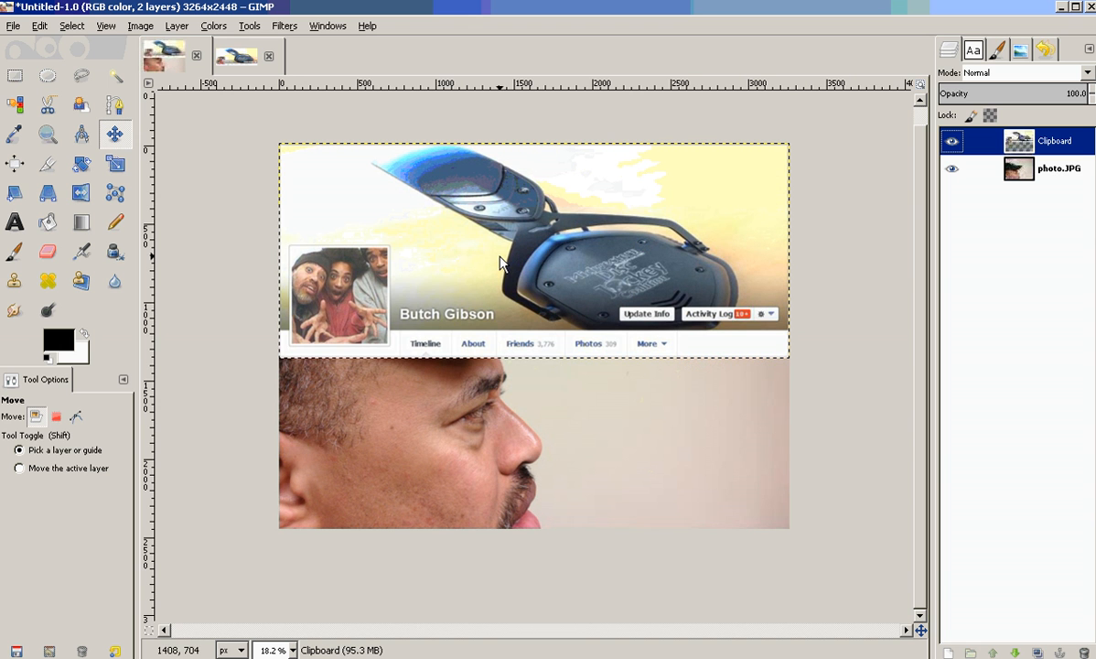
Cut the template layer out of the photo image to the clipboard.
click(39, 26)
click(96, 129)
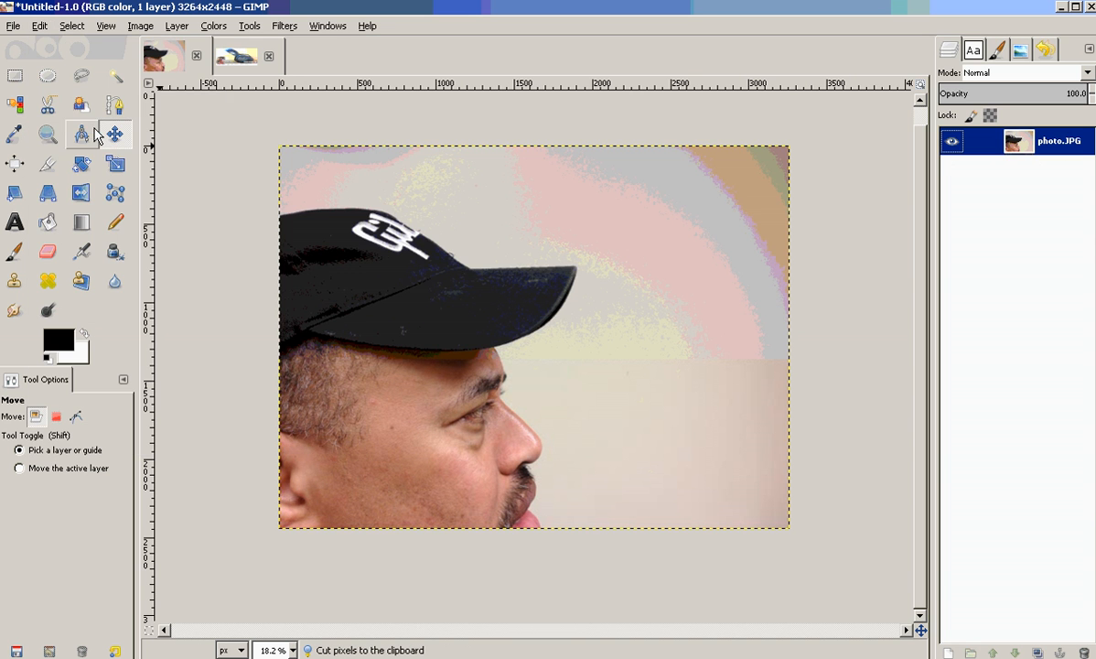
Paste the clipboard template as a new image.
right_click(401, 187)
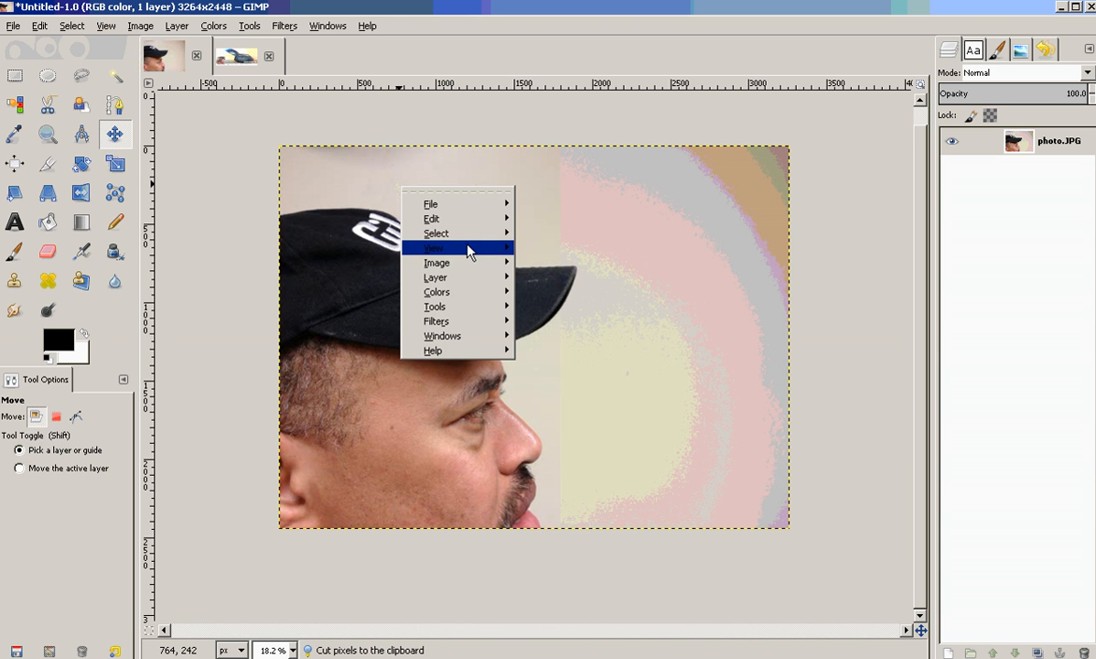
mouse_move(488, 311)
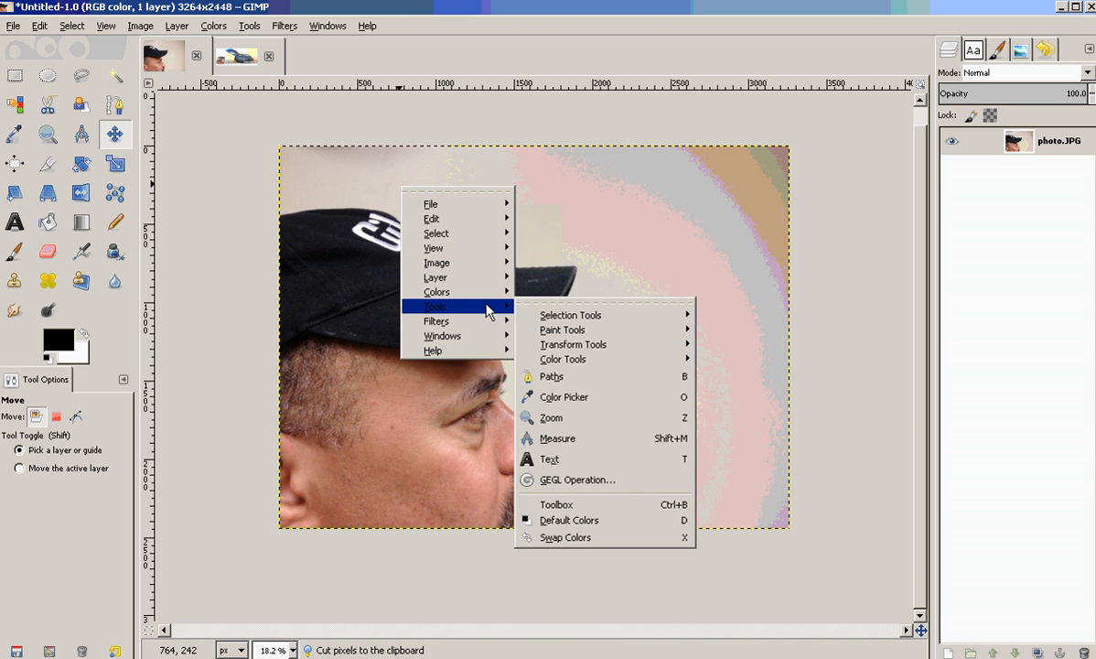
mouse_move(495, 219)
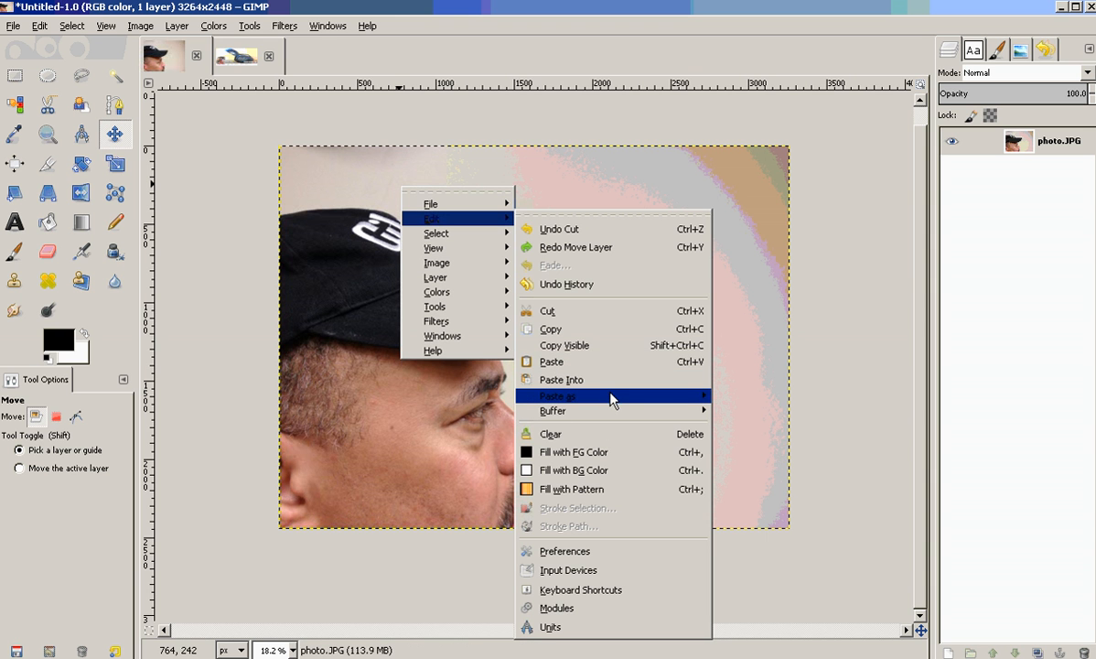
mouse_move(611, 399)
click(718, 395)
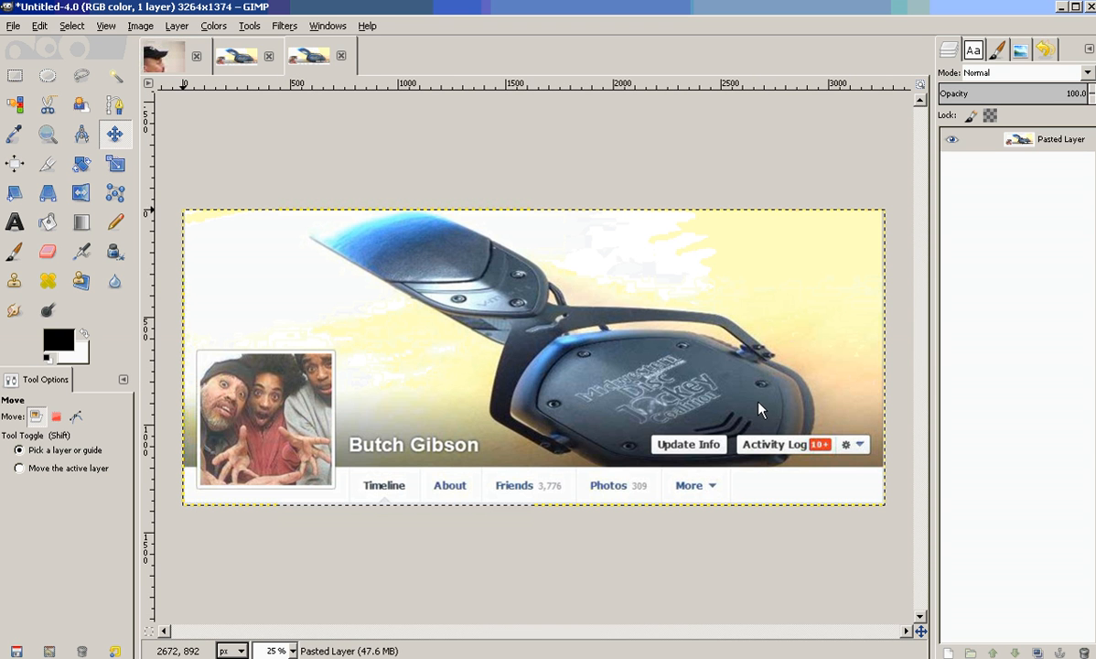
Close the original template image without saving its changes.
click(268, 56)
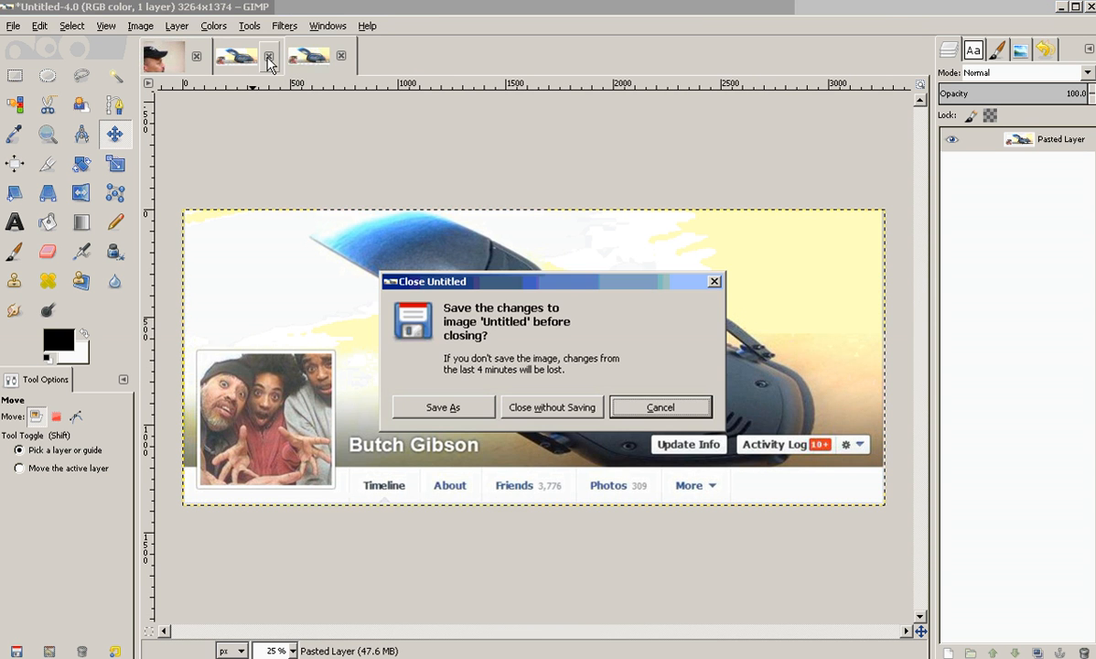
click(546, 407)
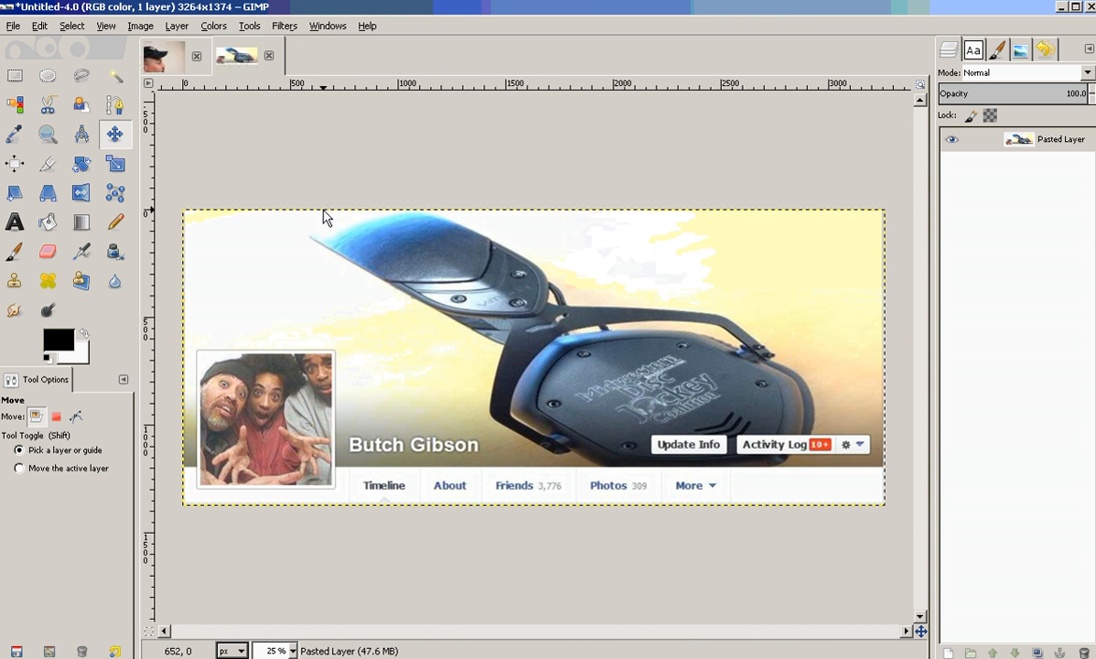
click(158, 59)
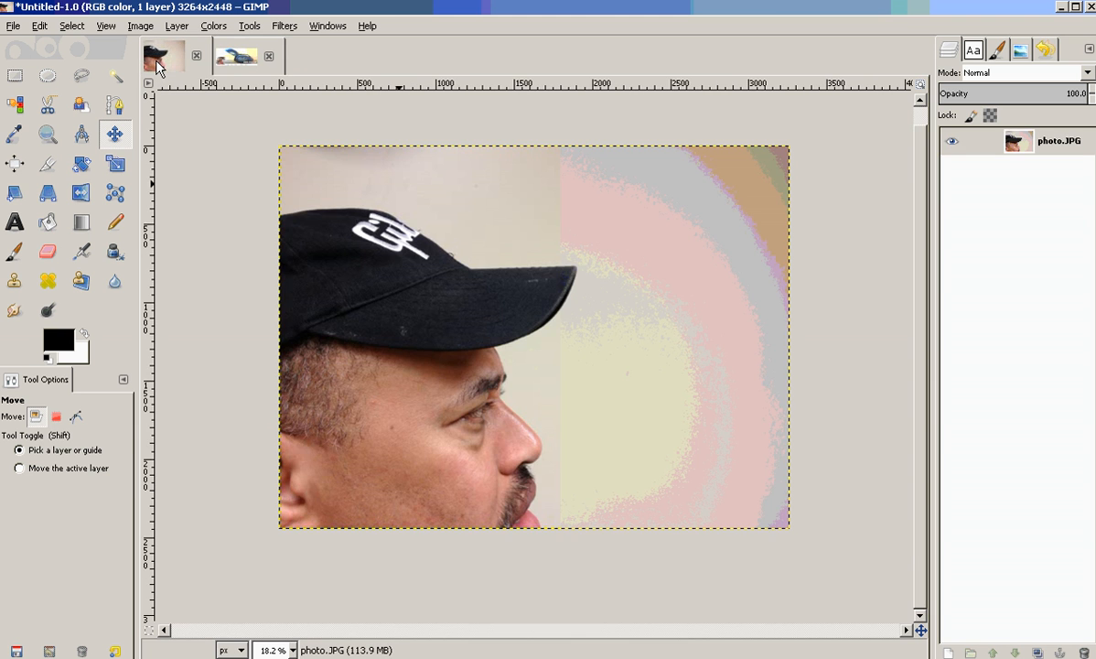
click(221, 57)
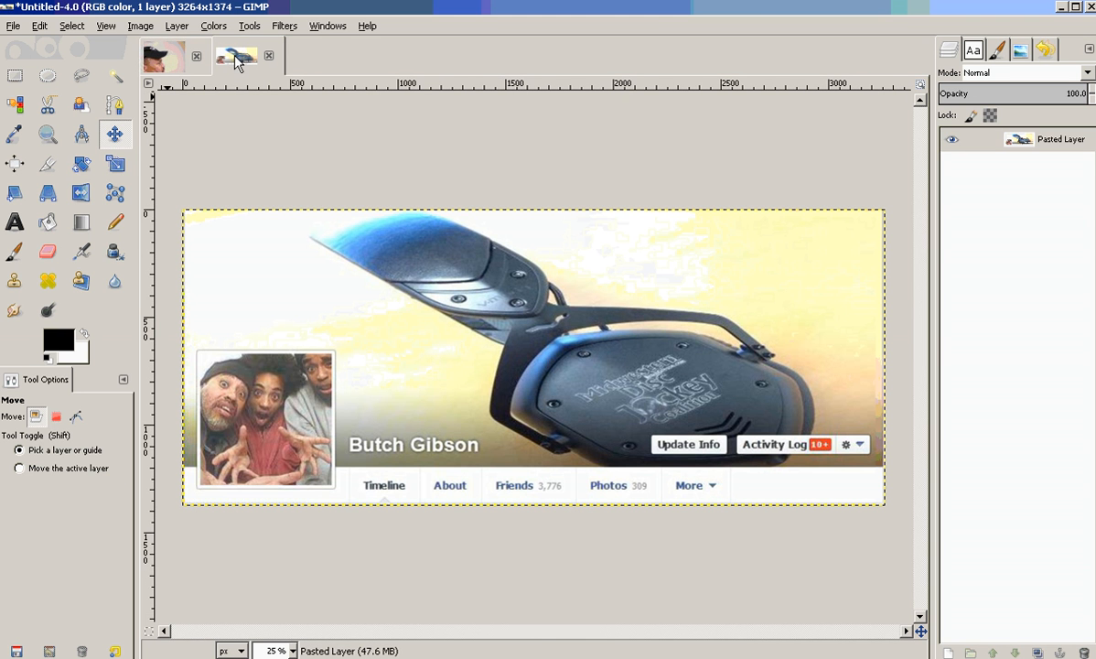
click(157, 60)
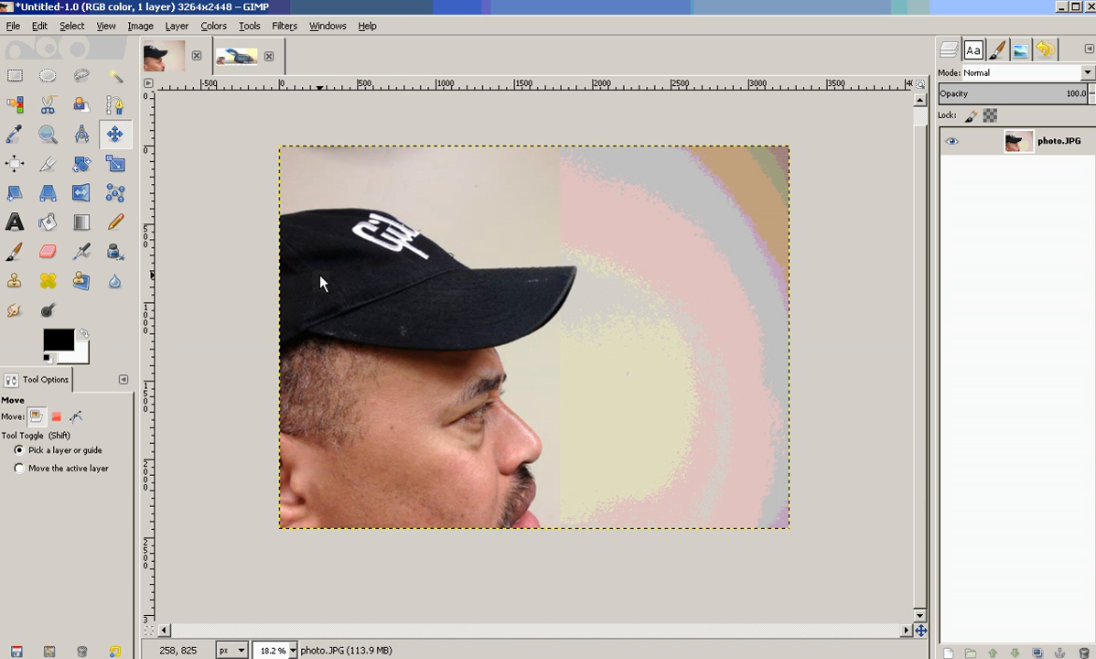
click(139, 26)
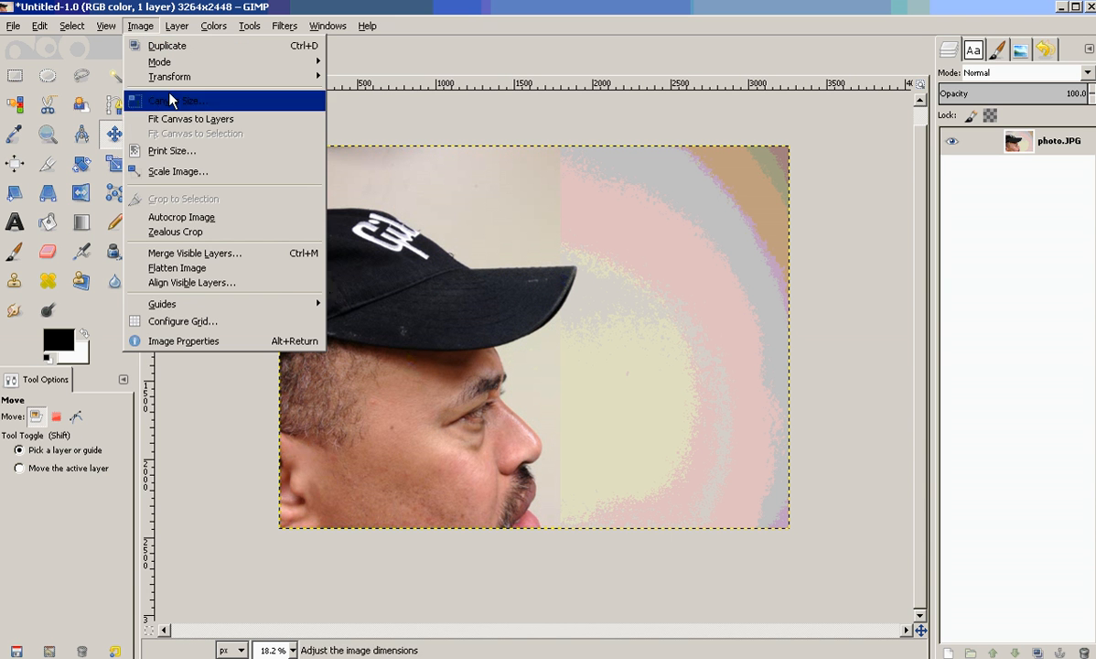
click(205, 172)
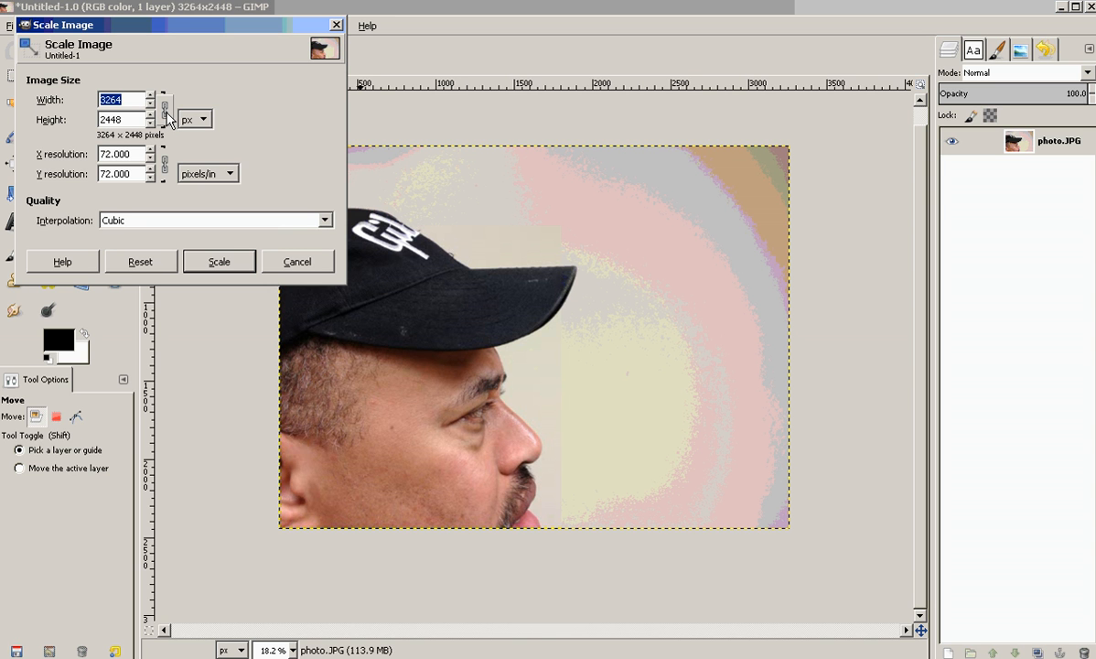
click(293, 264)
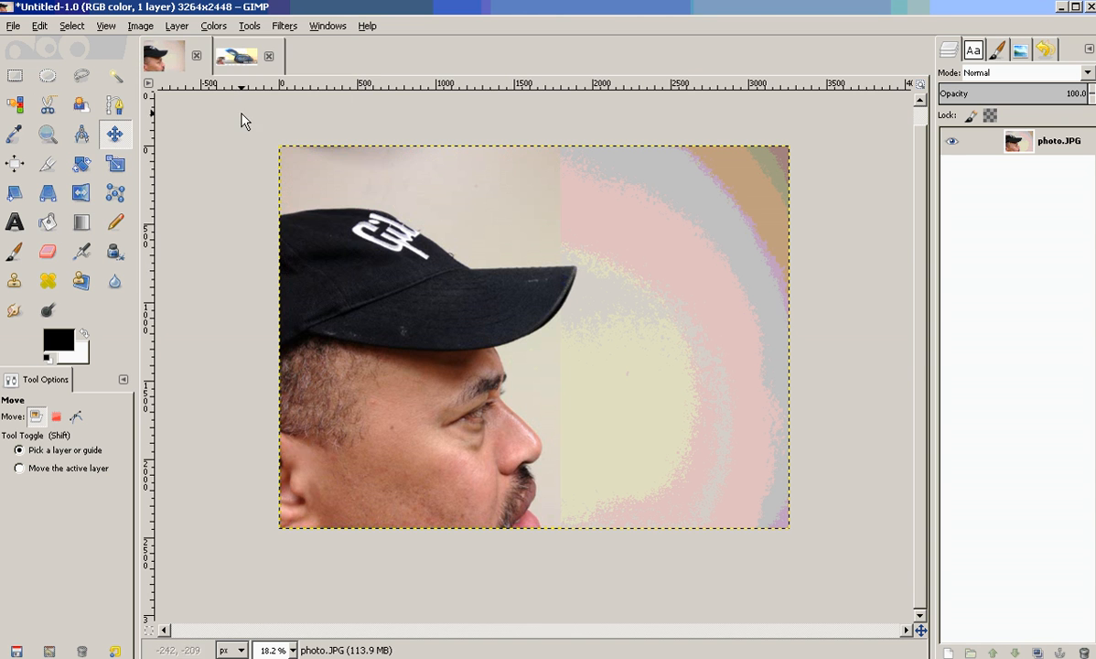
click(237, 59)
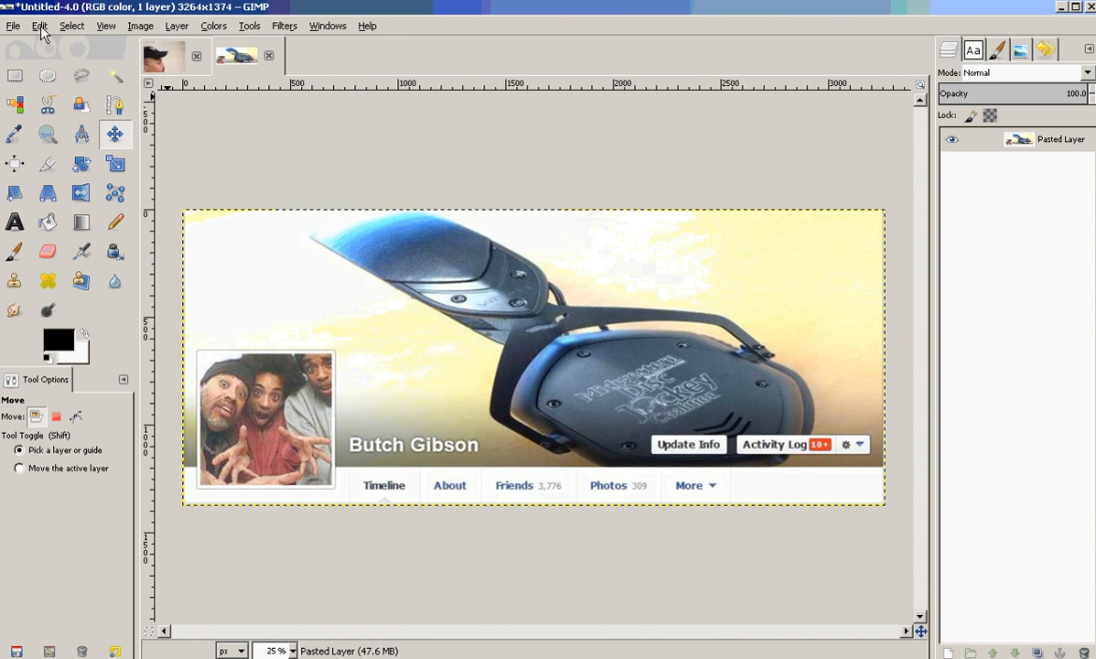
click(158, 60)
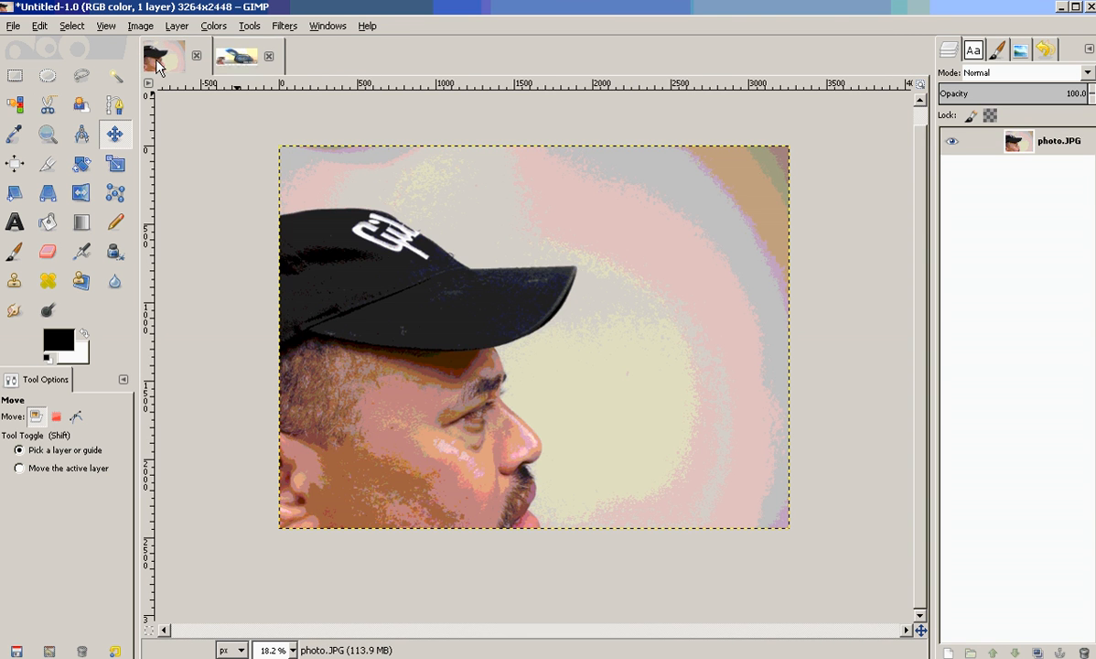
click(72, 25)
mouse_move(98, 32)
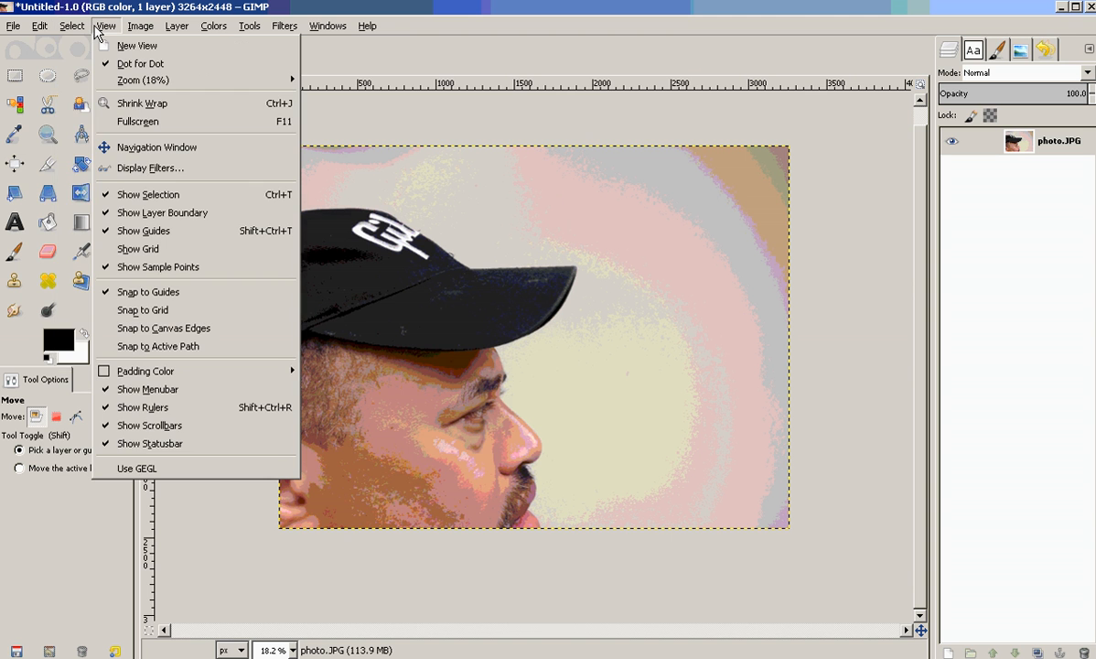
mouse_move(40, 25)
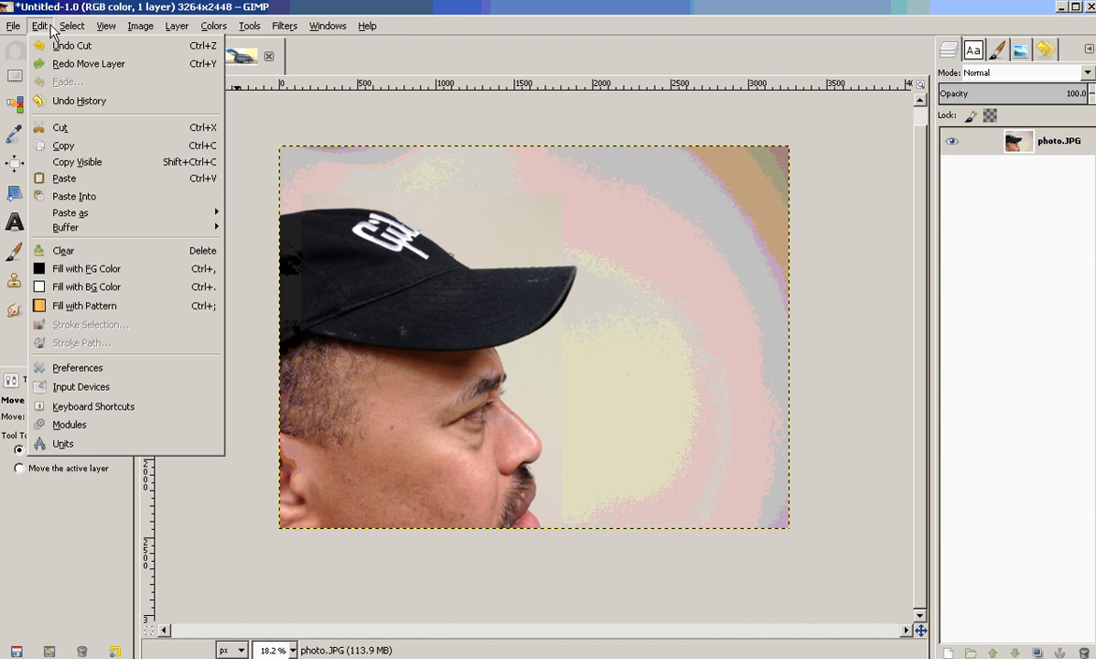
Undo the cut to restore the template layer over the photo and set its opacity to 59.
click(60, 46)
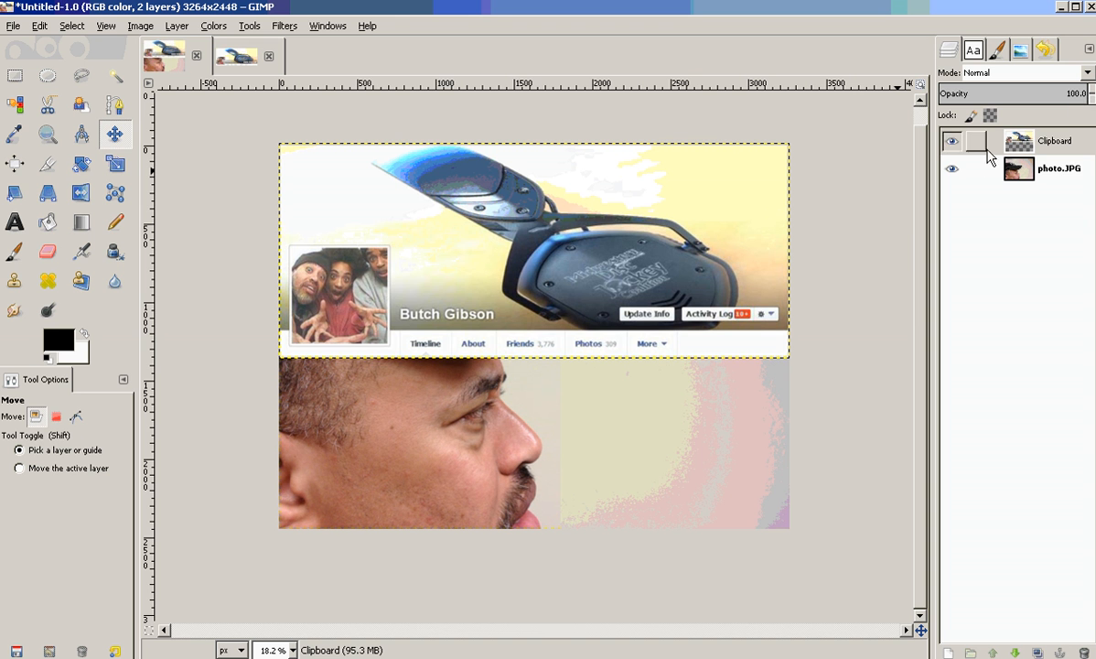
click(1090, 99)
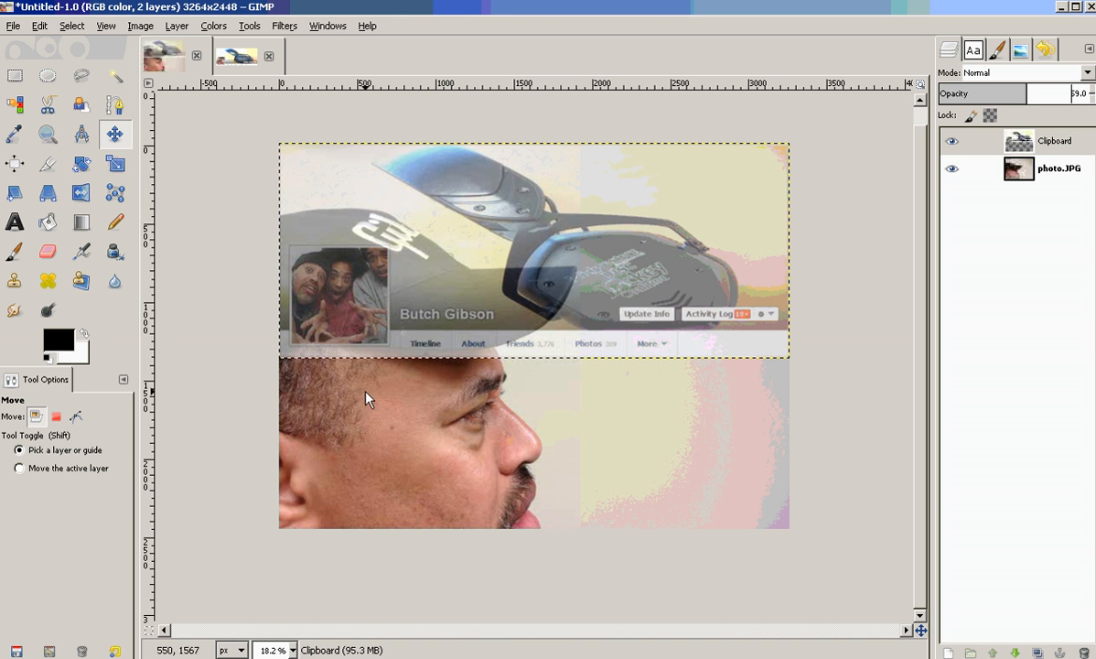
Try to scale the photo image with width and height unlinked.
click(1010, 182)
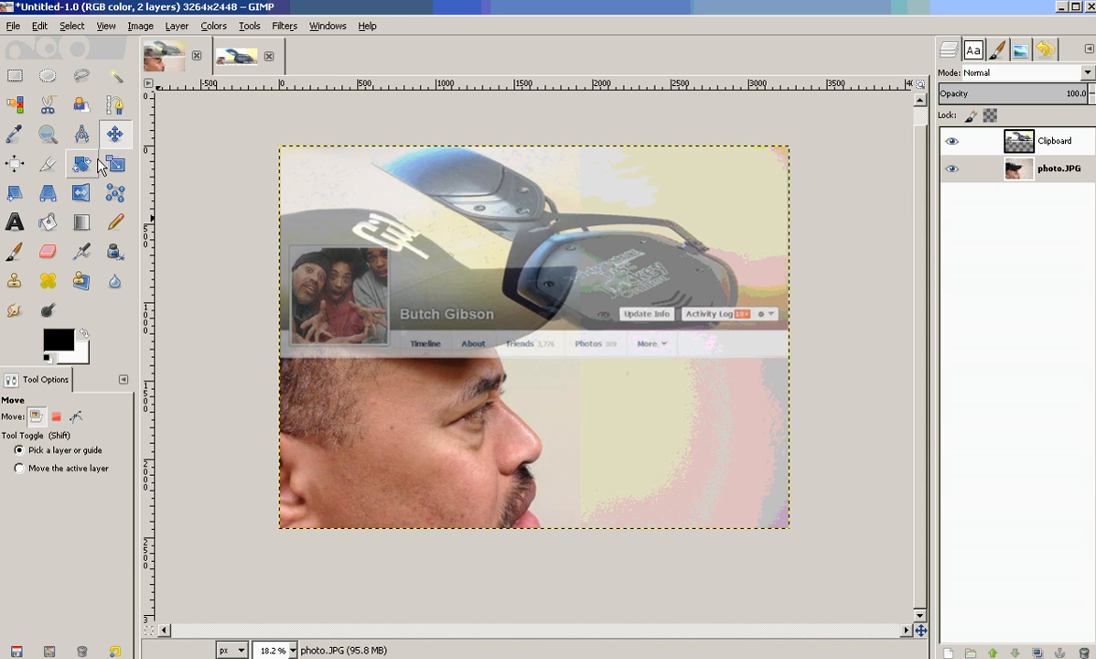
click(138, 26)
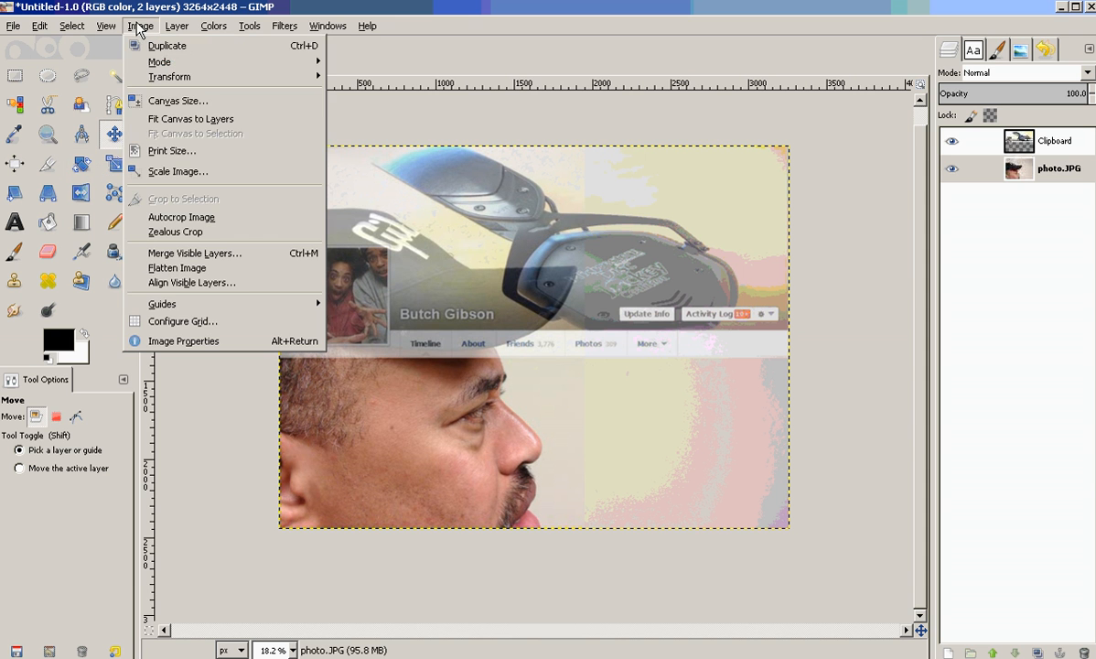
click(182, 173)
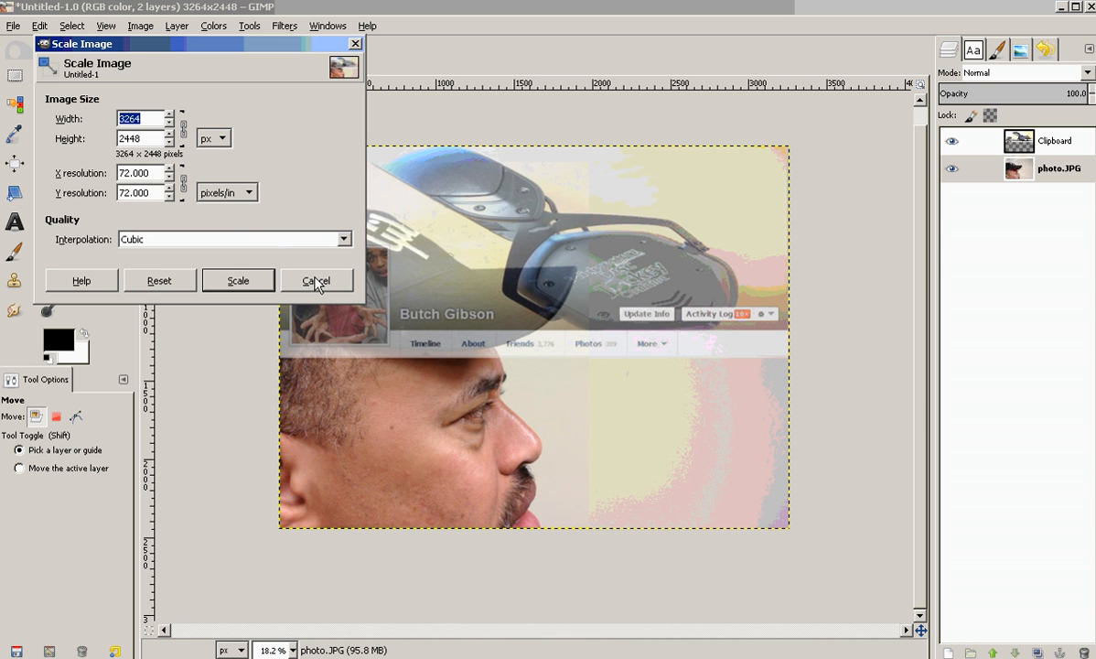
click(186, 127)
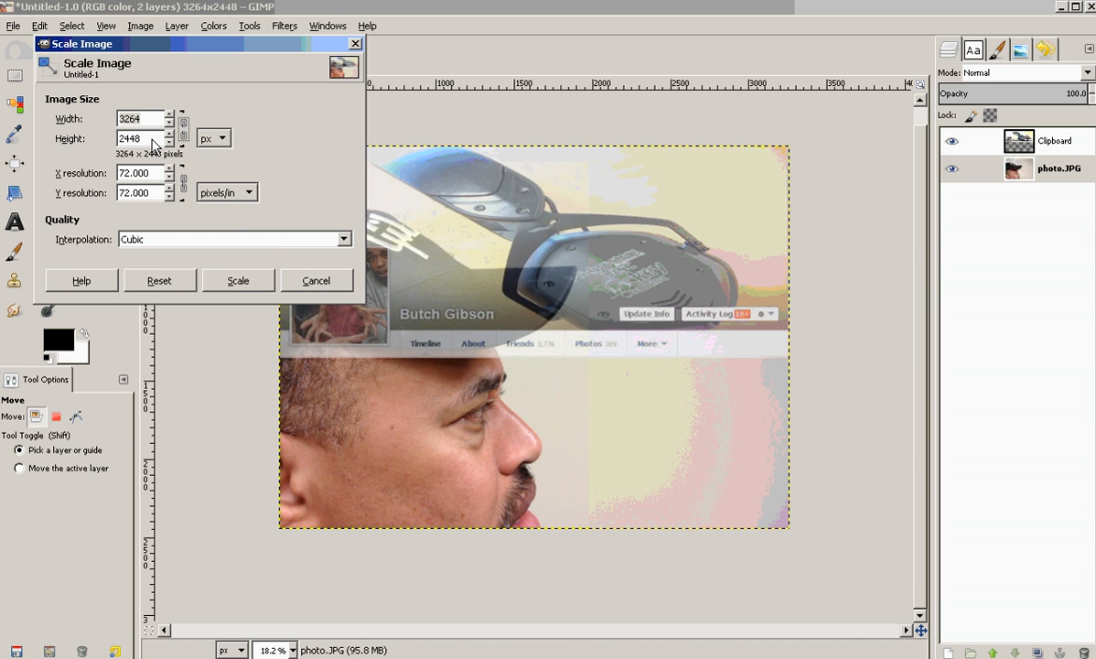
drag(139, 139, 114, 150)
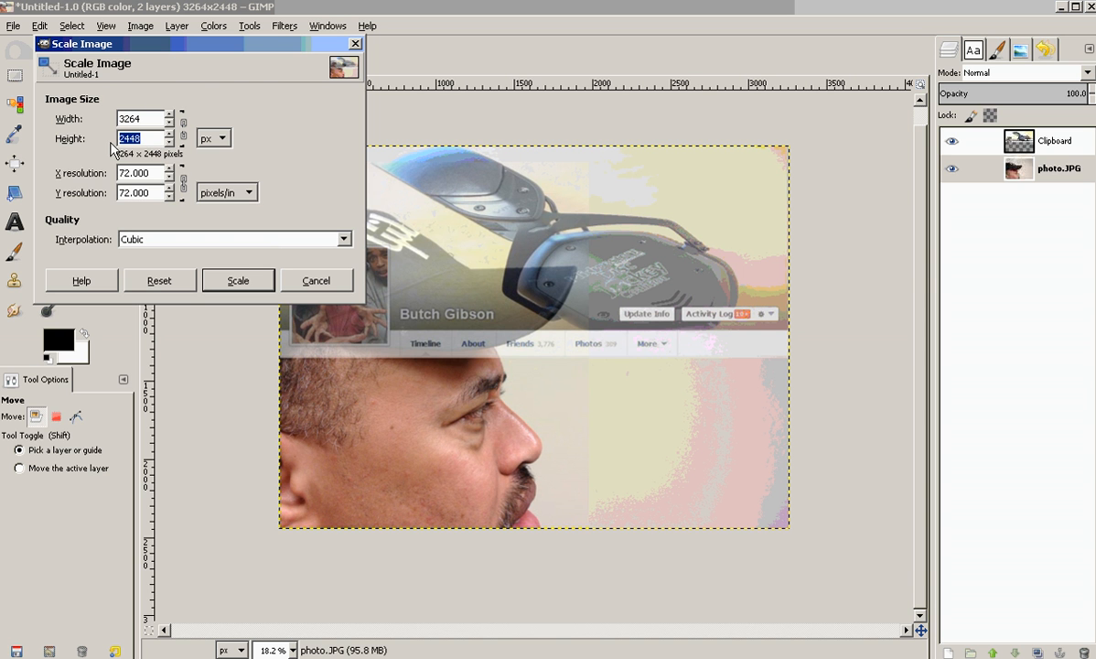
click(297, 282)
Undo the accidental shift of the template layer.
mouse_move(296, 282)
mouse_down()
mouse_move(343, 266)
mouse_move(298, 272)
mouse_up()
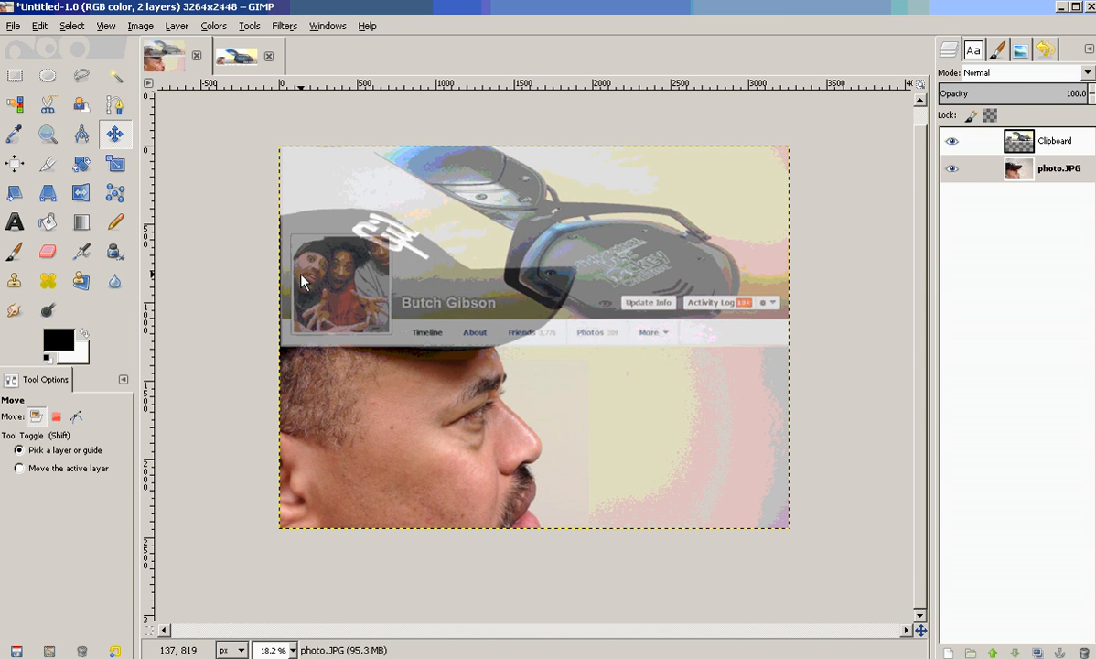
click(36, 25)
click(50, 38)
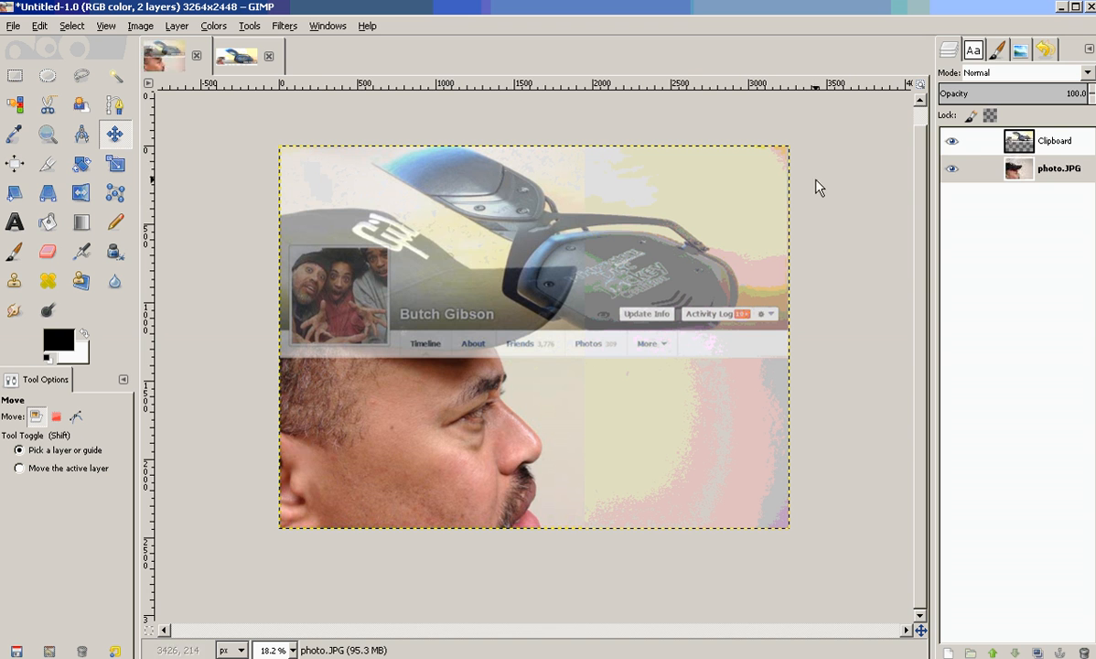
Hide the photo layer and apply the Scale tool to the template layer at 3264 × 1374 px.
click(953, 169)
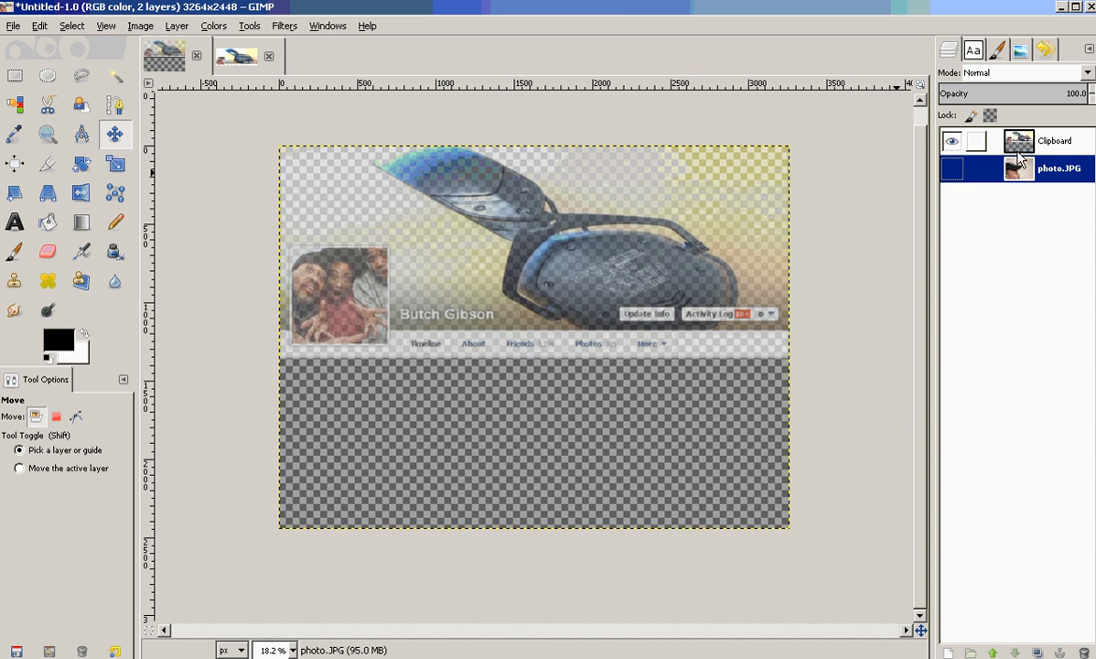
click(1016, 142)
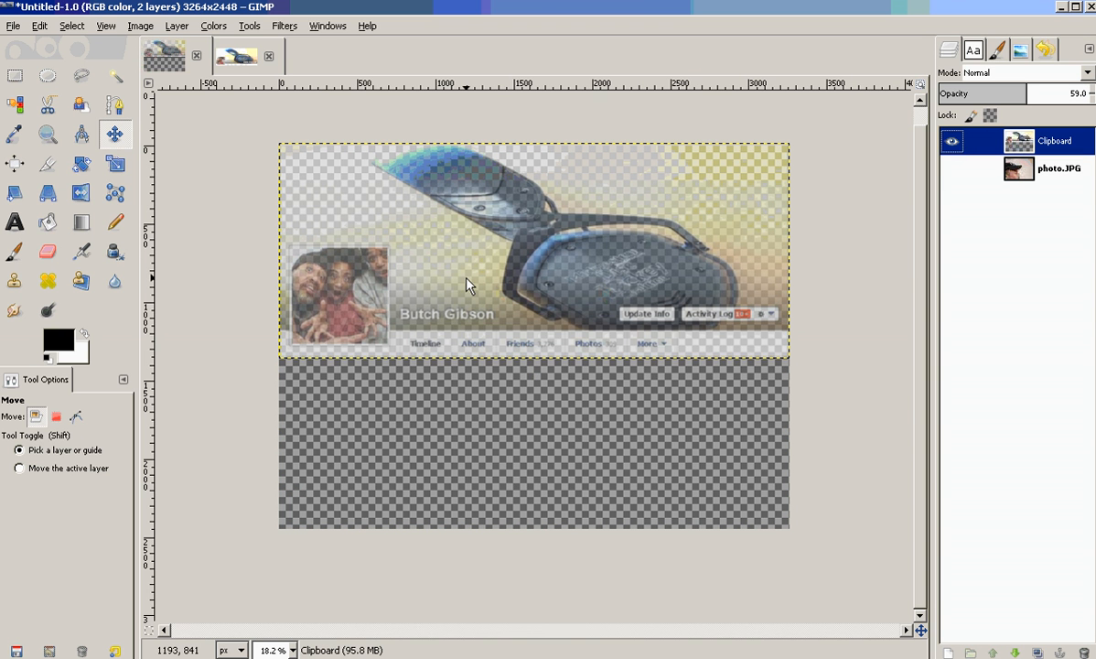
click(115, 164)
click(356, 175)
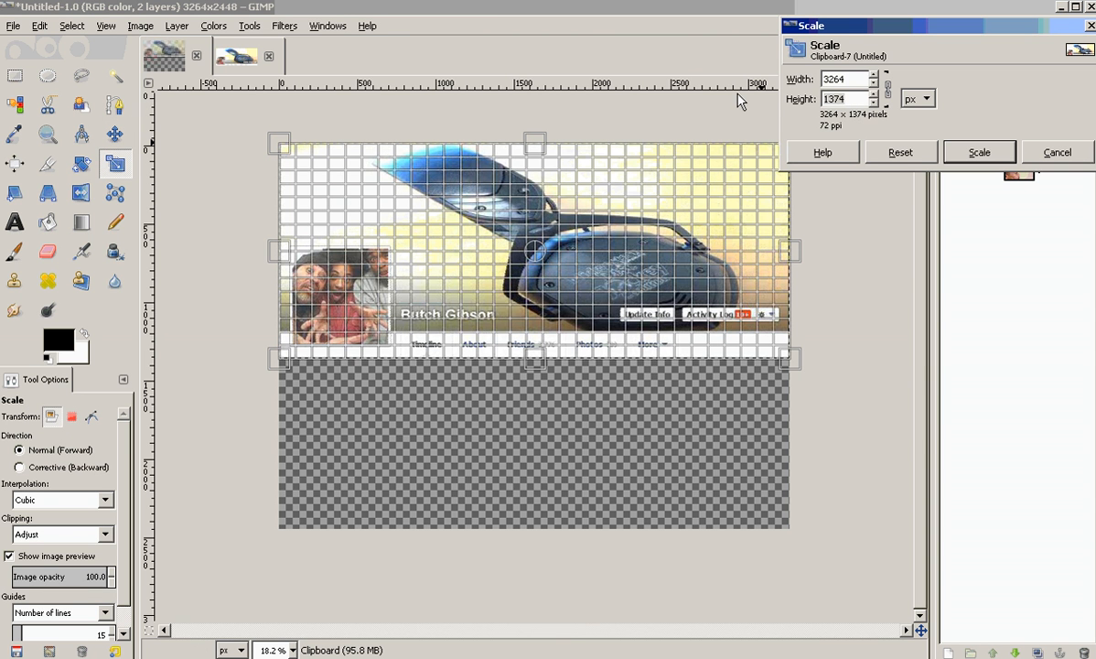
key(BackSpace)
key(BackSpace)
key(BackSpace)
key(BackSpace)
click(988, 153)
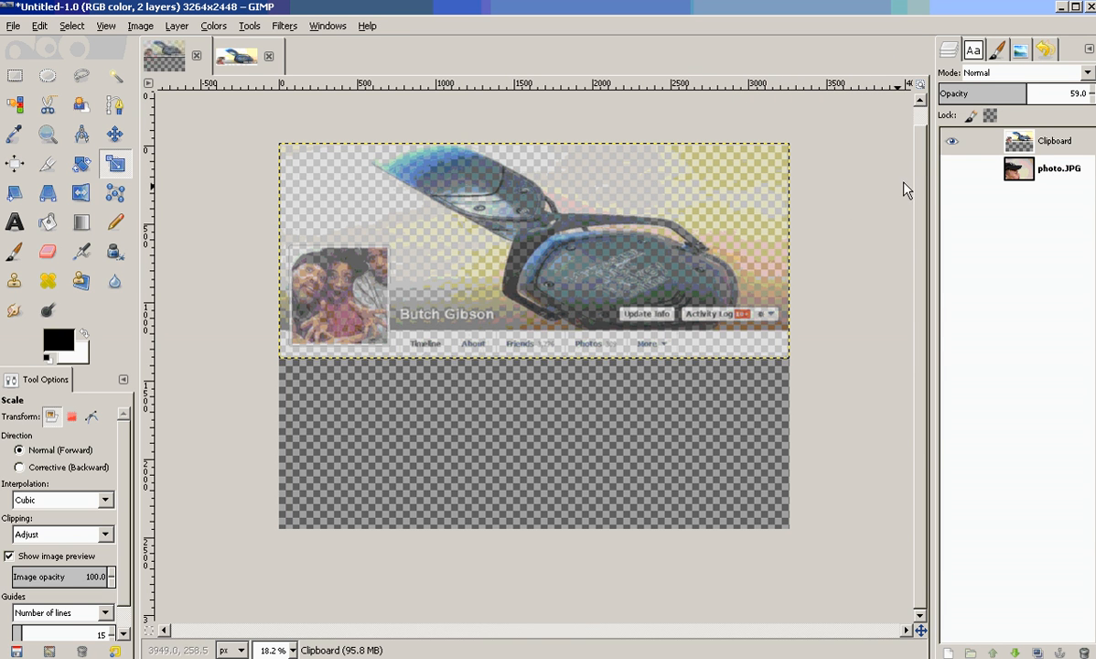
click(952, 169)
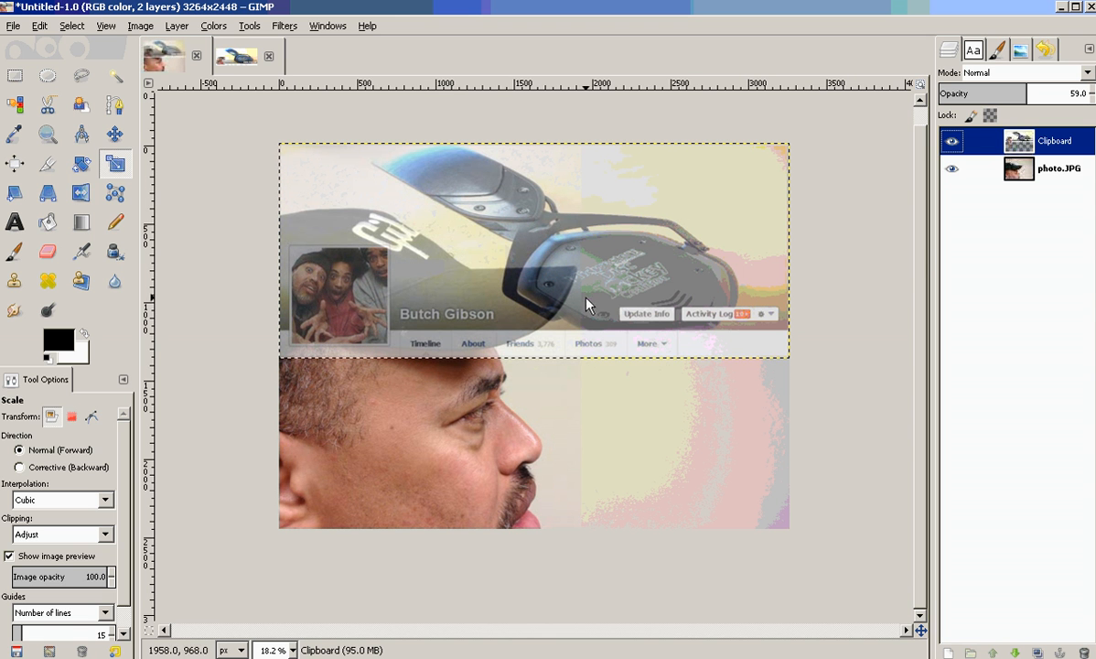
Scale the photo layer to 1374 px high with width and height unlinked, keeping the width at 3264 px.
click(942, 169)
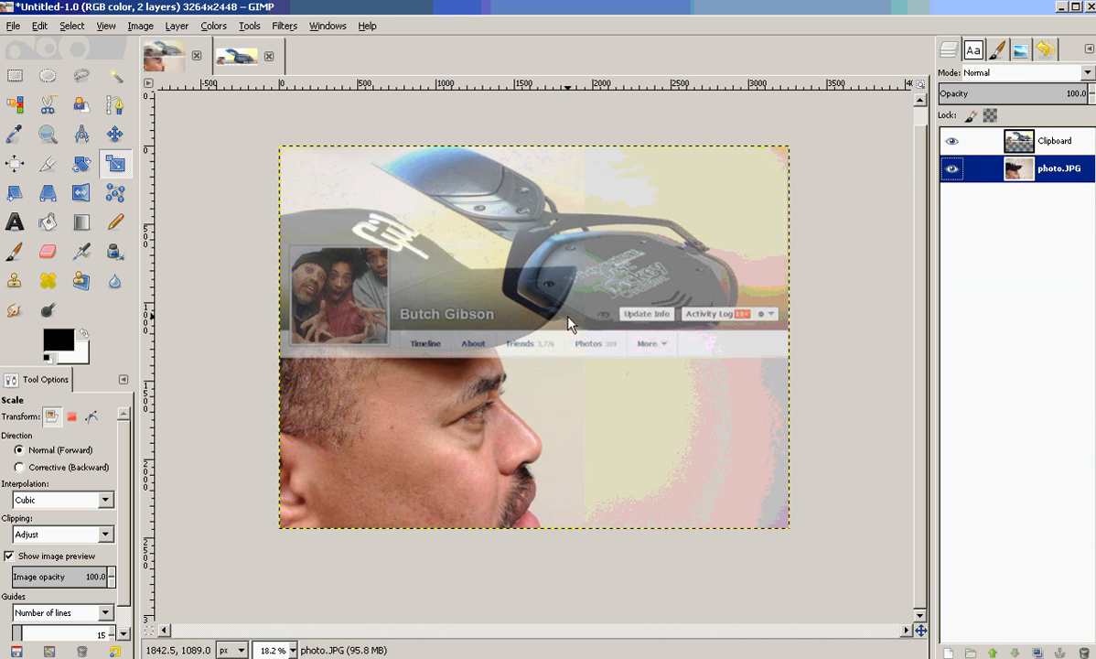
click(552, 430)
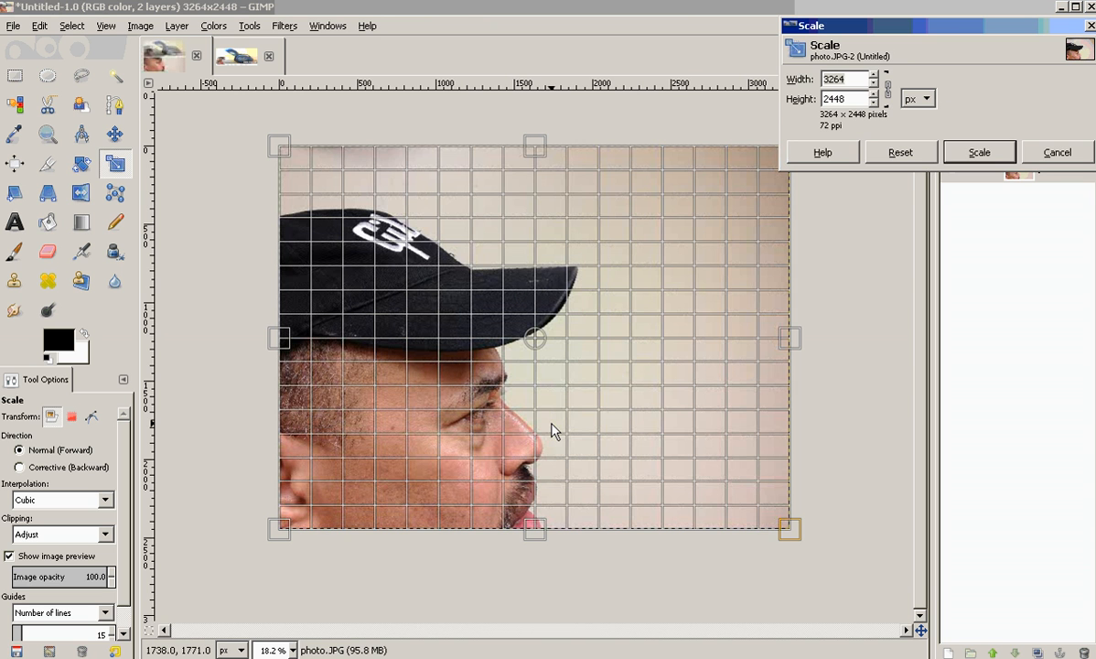
click(884, 89)
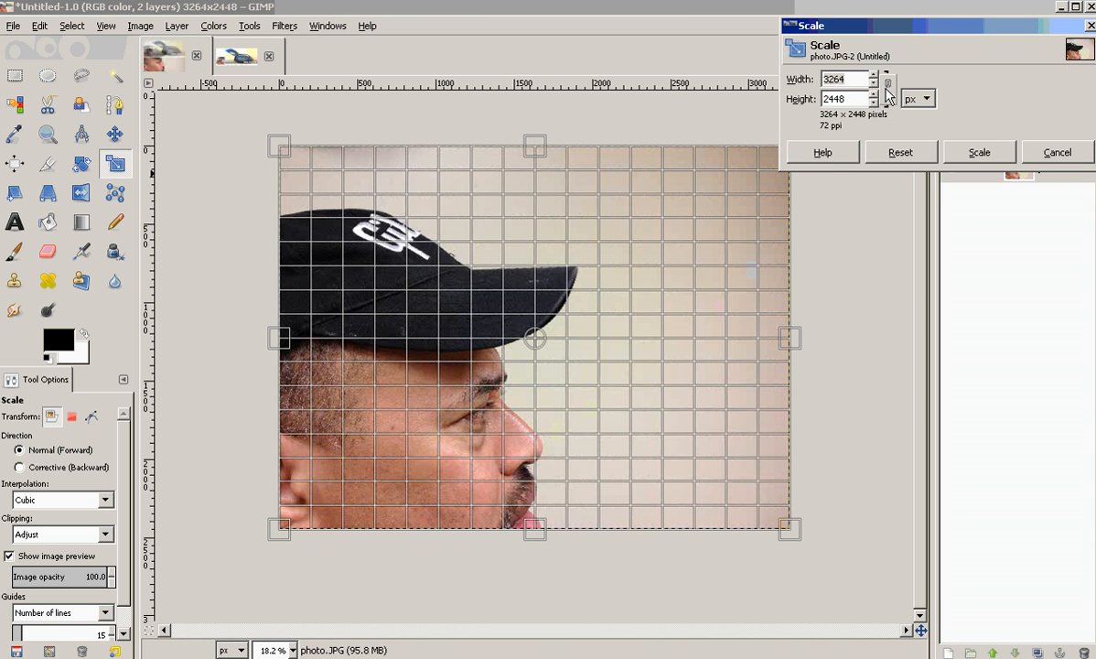
text(1374)
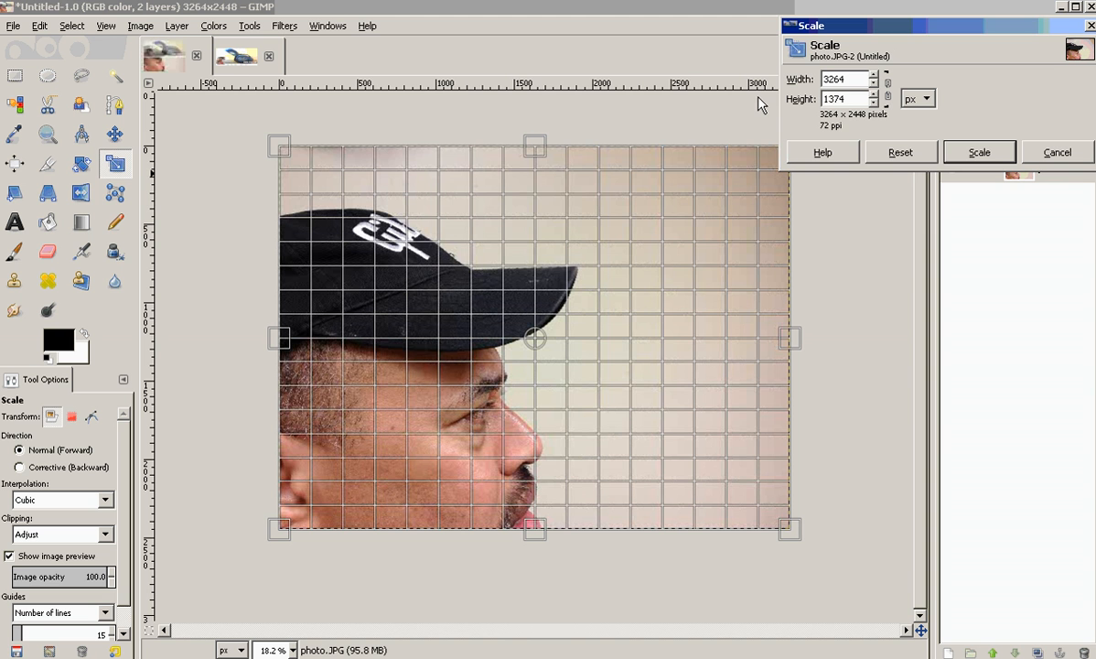
click(944, 152)
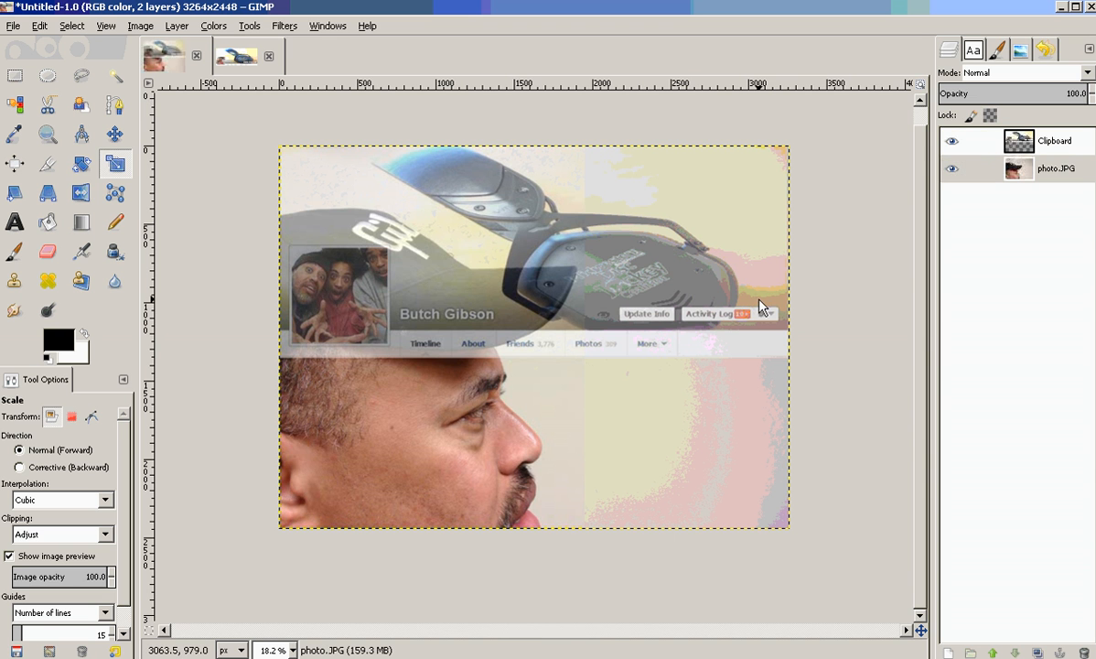
Scale the photo layer to 3264 × 1374 px with the width and height chain unlinked.
click(609, 368)
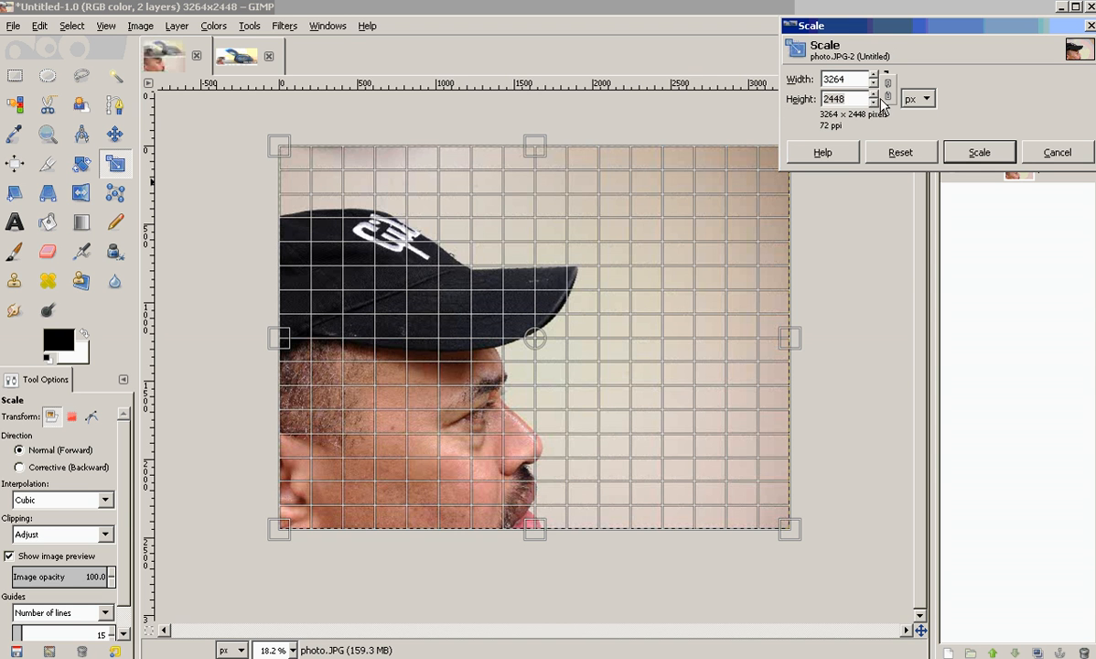
drag(873, 95, 873, 105)
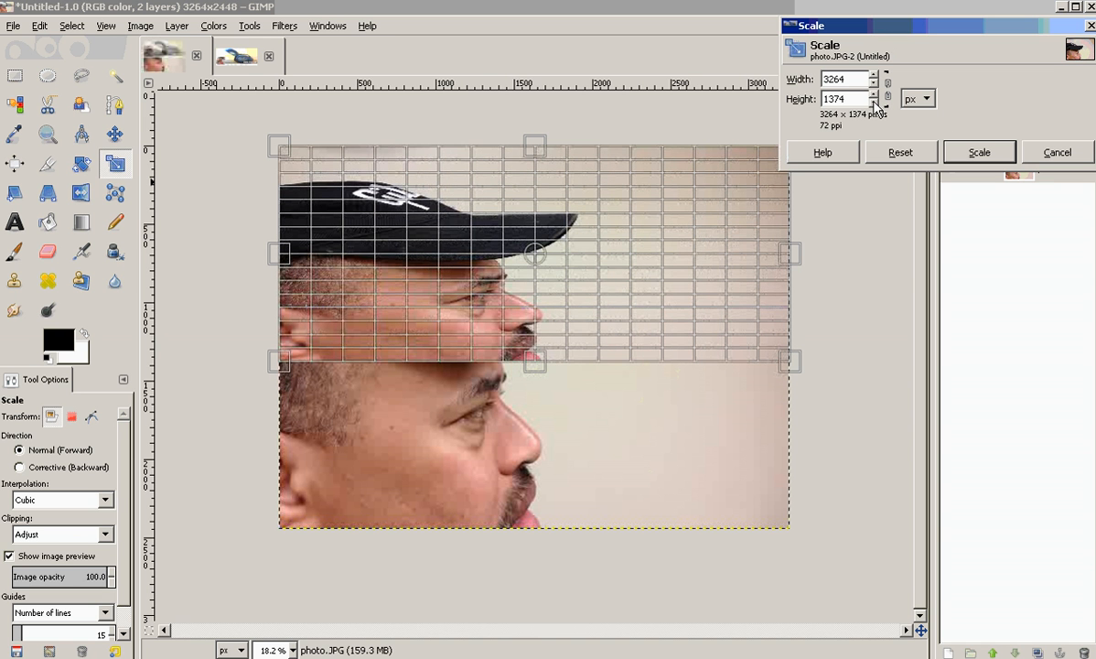
click(974, 153)
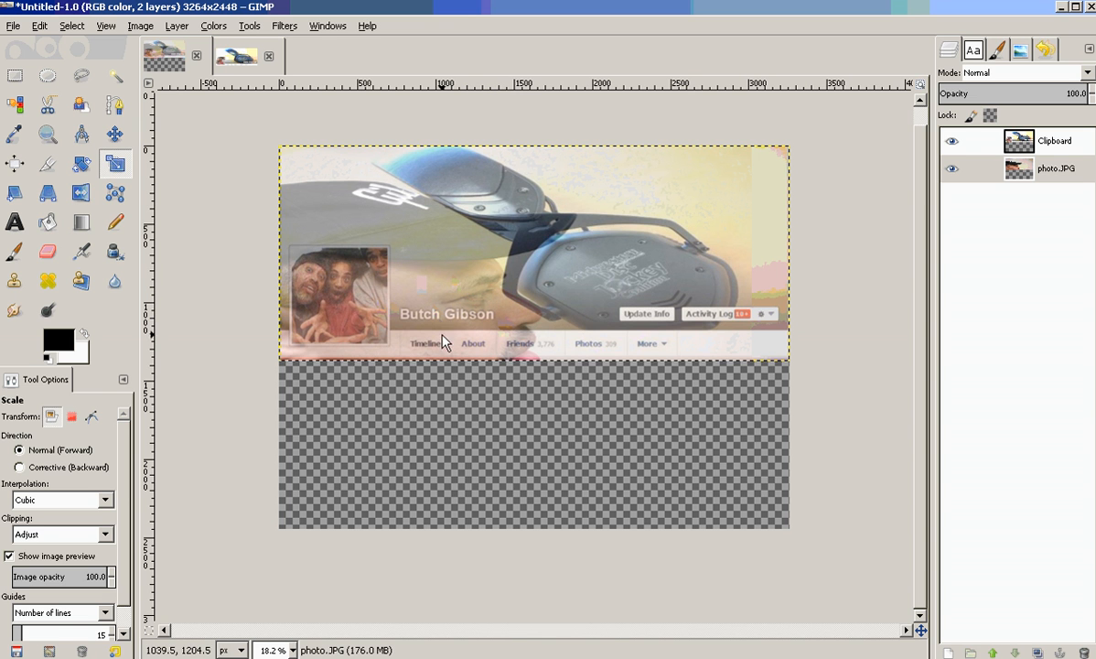
Stretch the photo layer leftward with the Scale tool to about 4639 × 1374 px.
click(1010, 174)
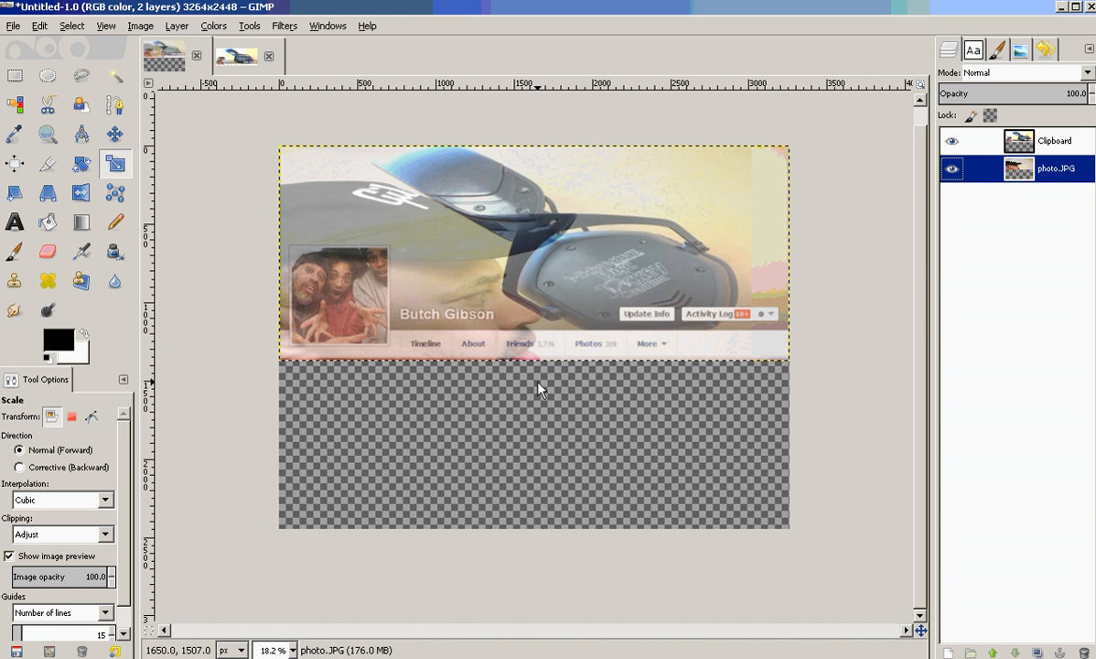
click(510, 343)
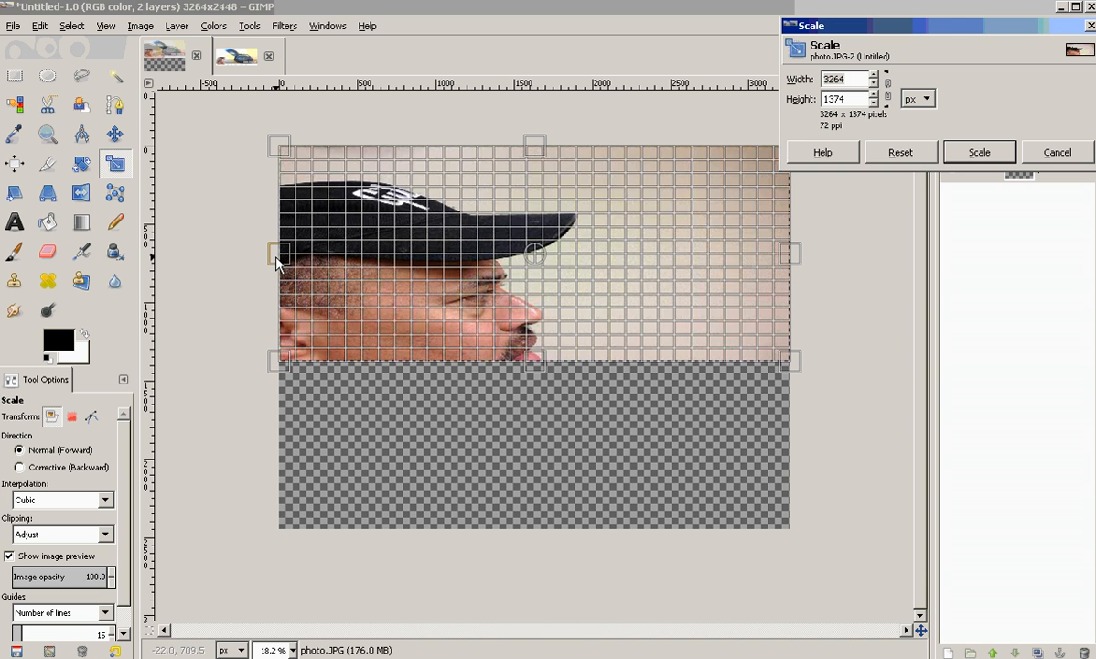
drag(277, 261, 61, 270)
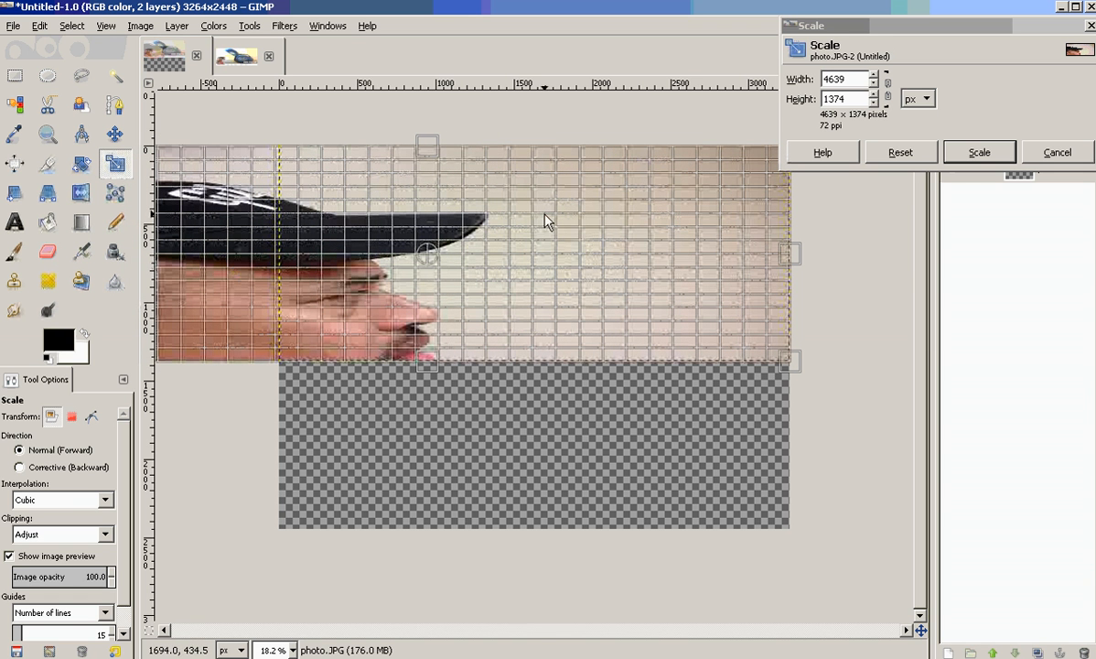
click(977, 153)
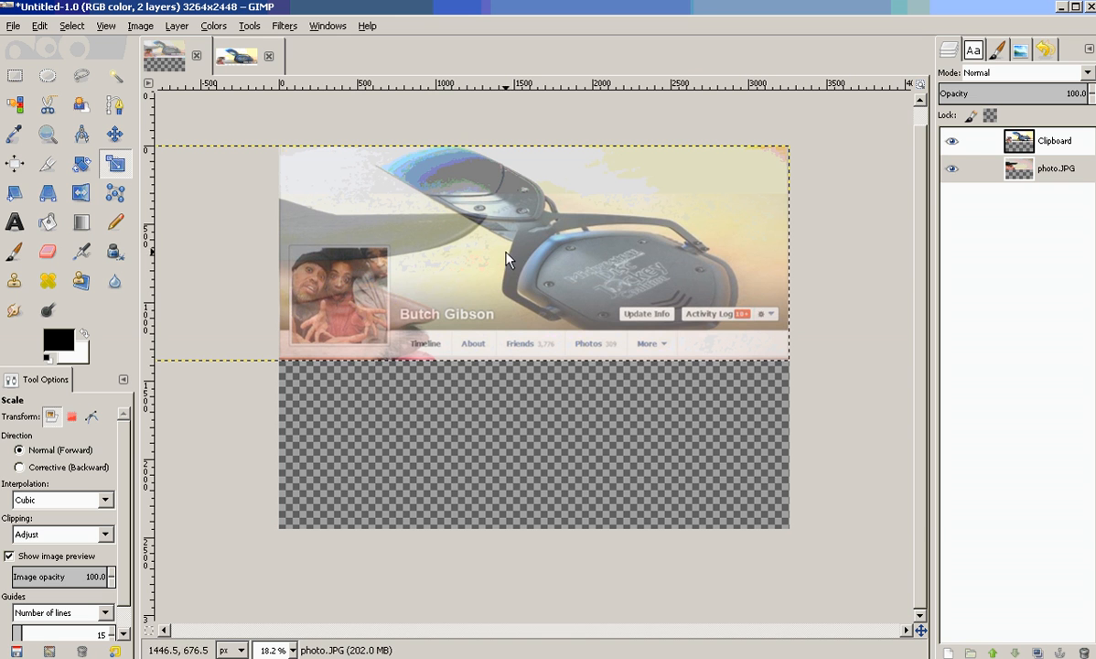
Toggle the template layer's visibility to compare its alignment with the photo beneath.
click(949, 143)
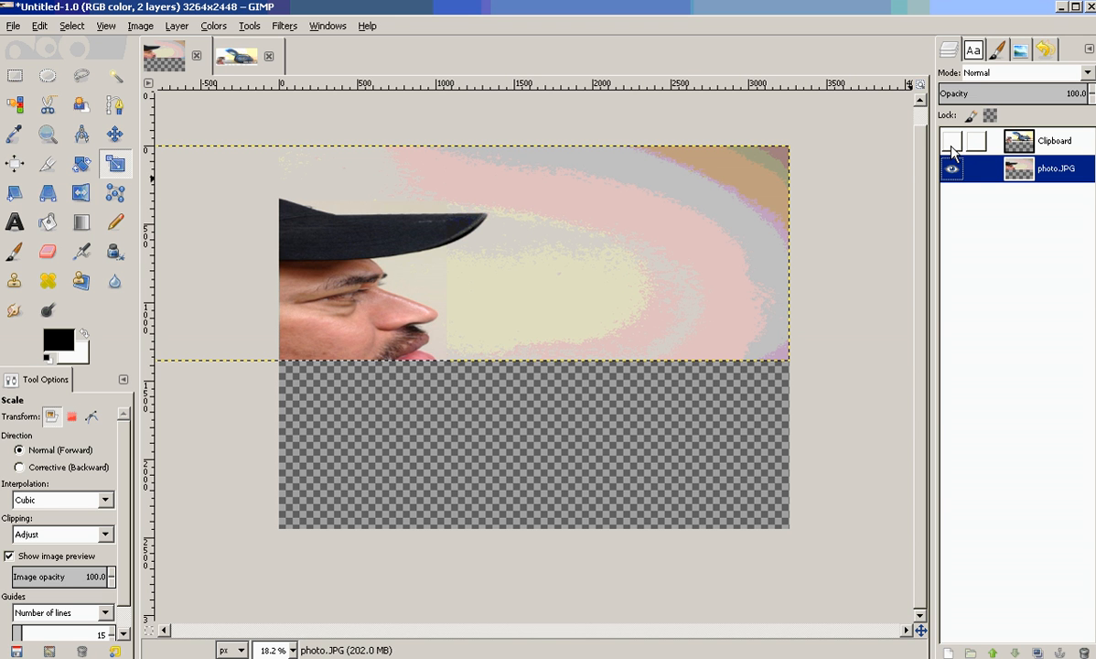
click(951, 145)
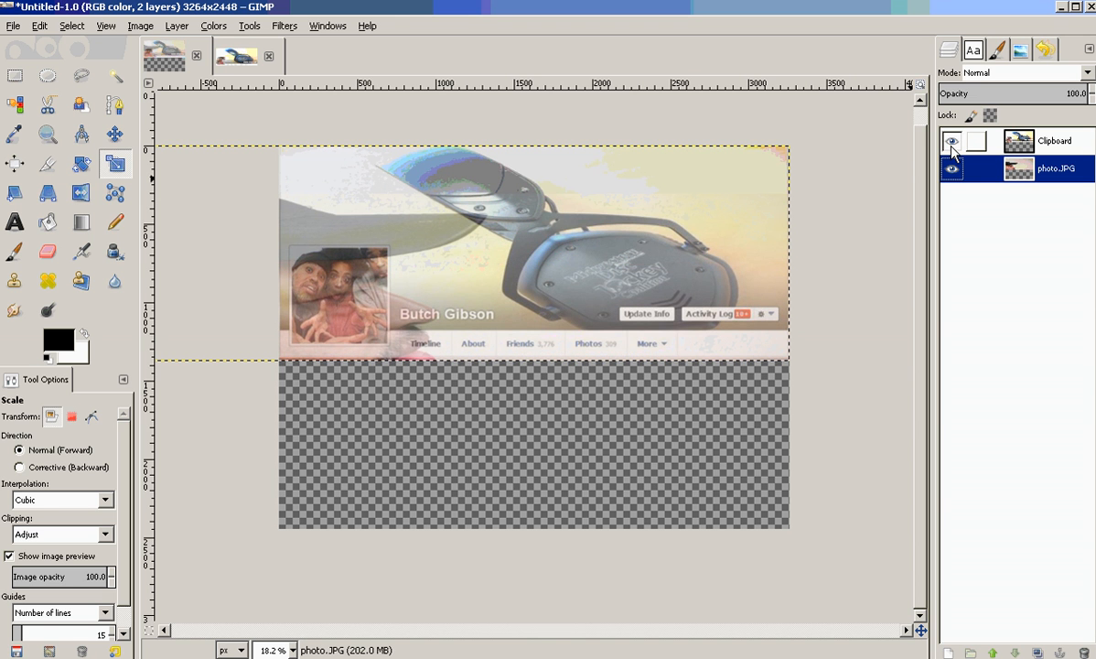
click(953, 151)
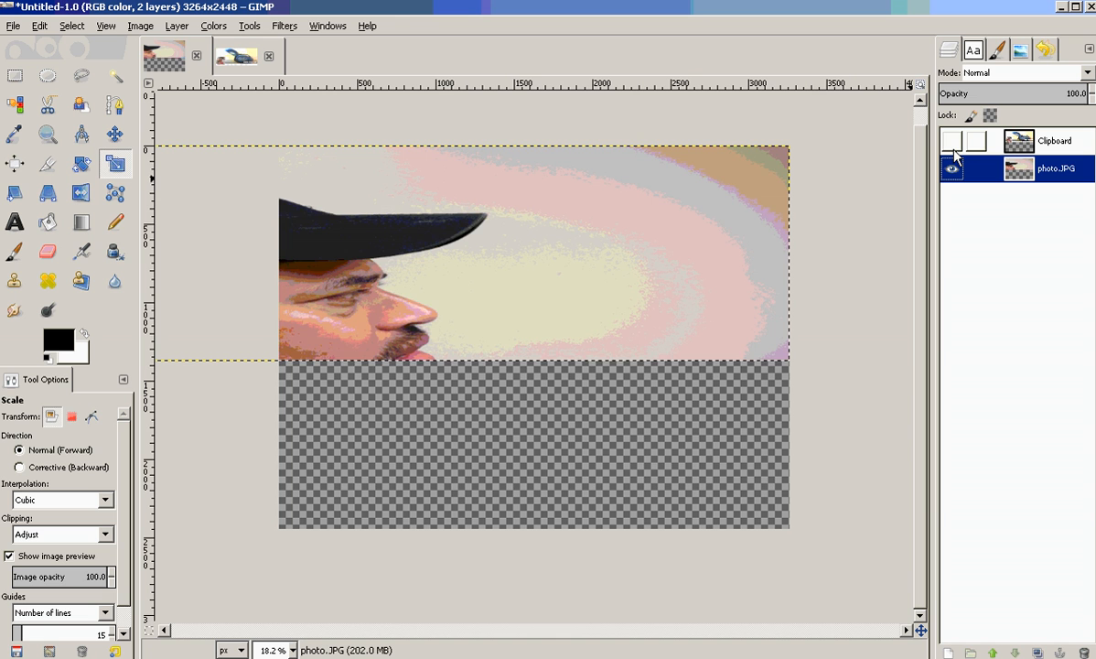
click(954, 149)
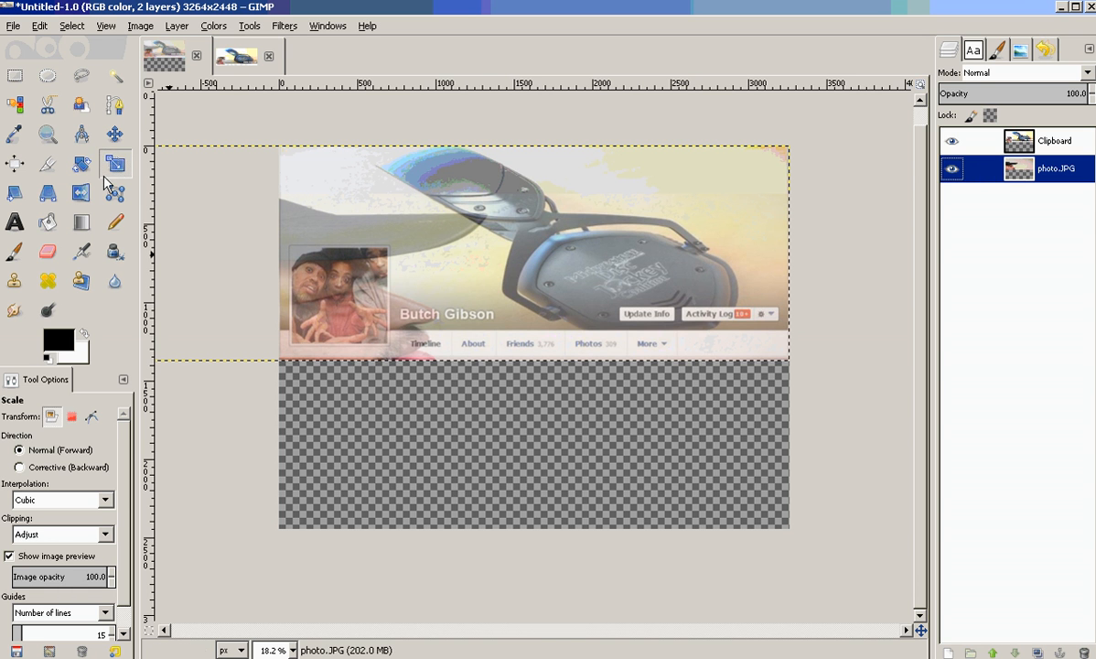
Select the profile-picture area of about 633 × 643 px with the Rectangle Select tool and copy it.
click(15, 75)
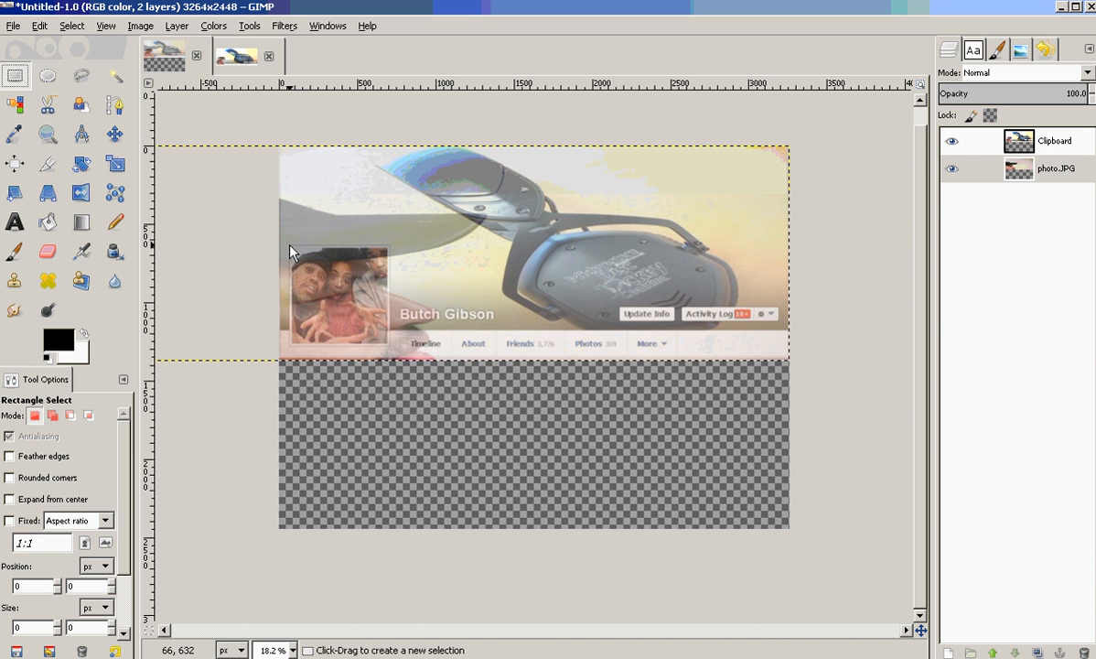
drag(290, 246, 388, 346)
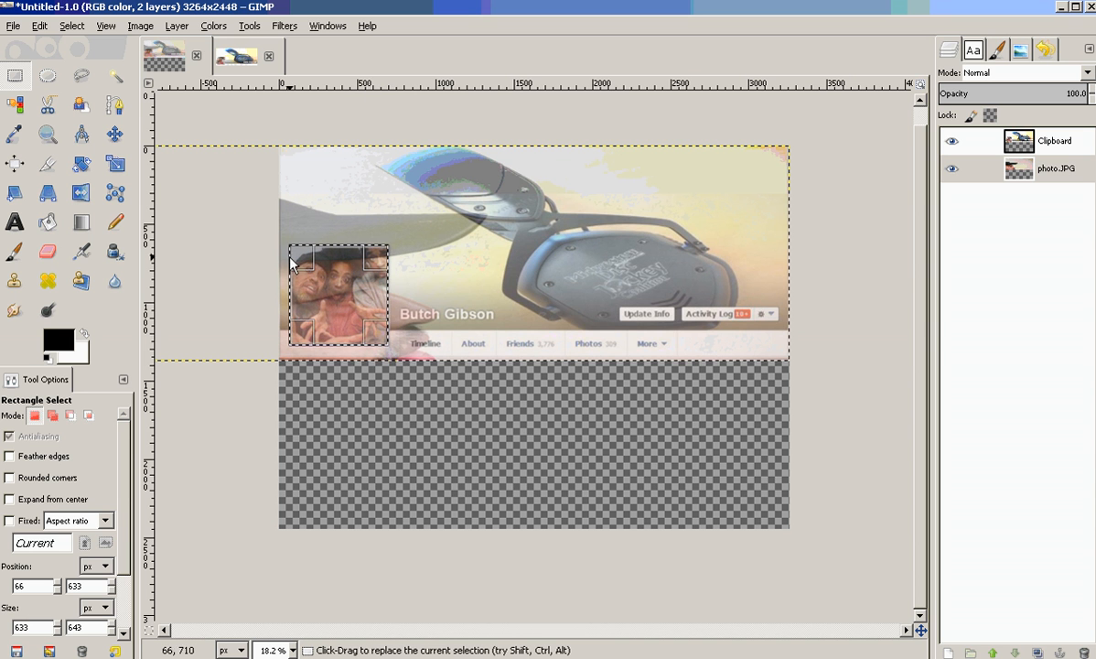
click(40, 25)
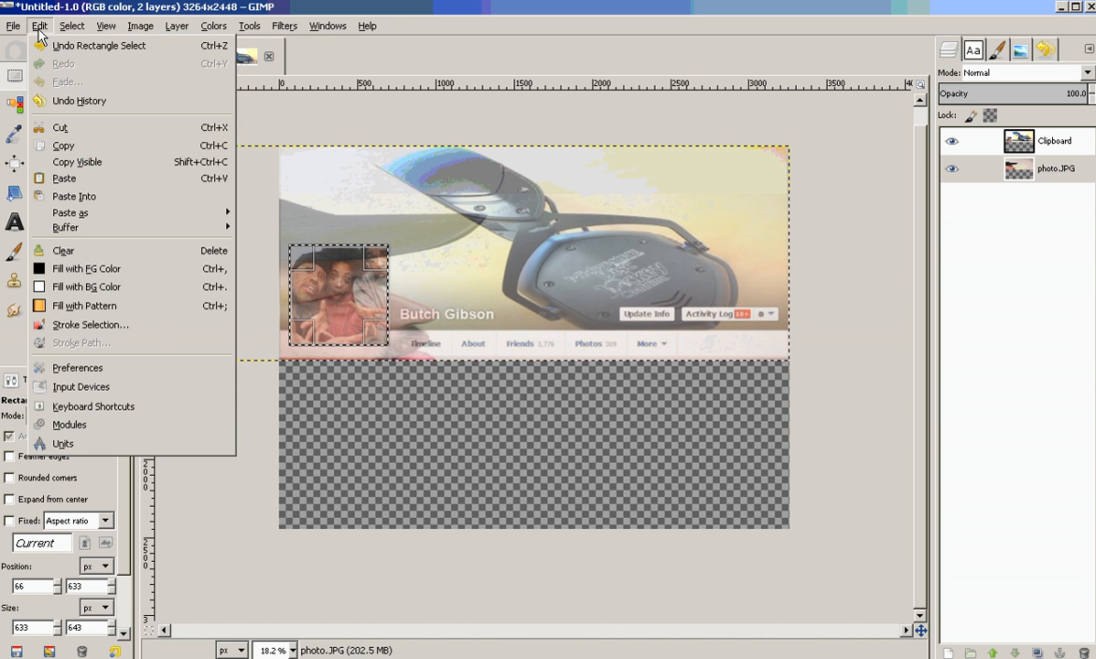
click(64, 146)
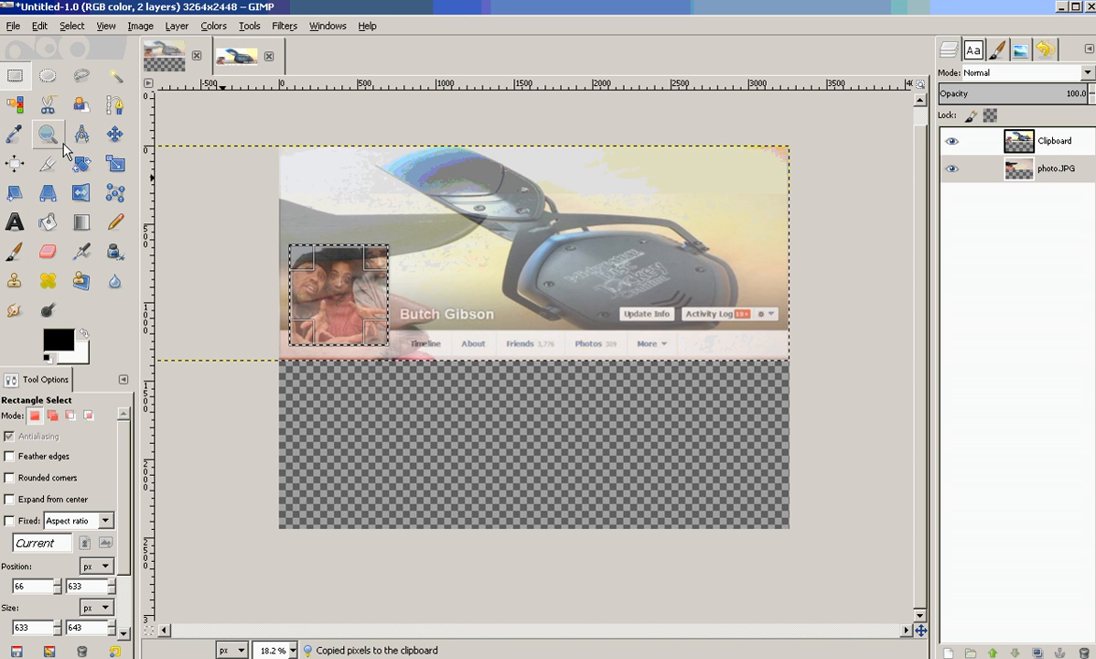
Paste the copied profile-picture area as a new image.
right_click(385, 197)
mouse_move(430, 226)
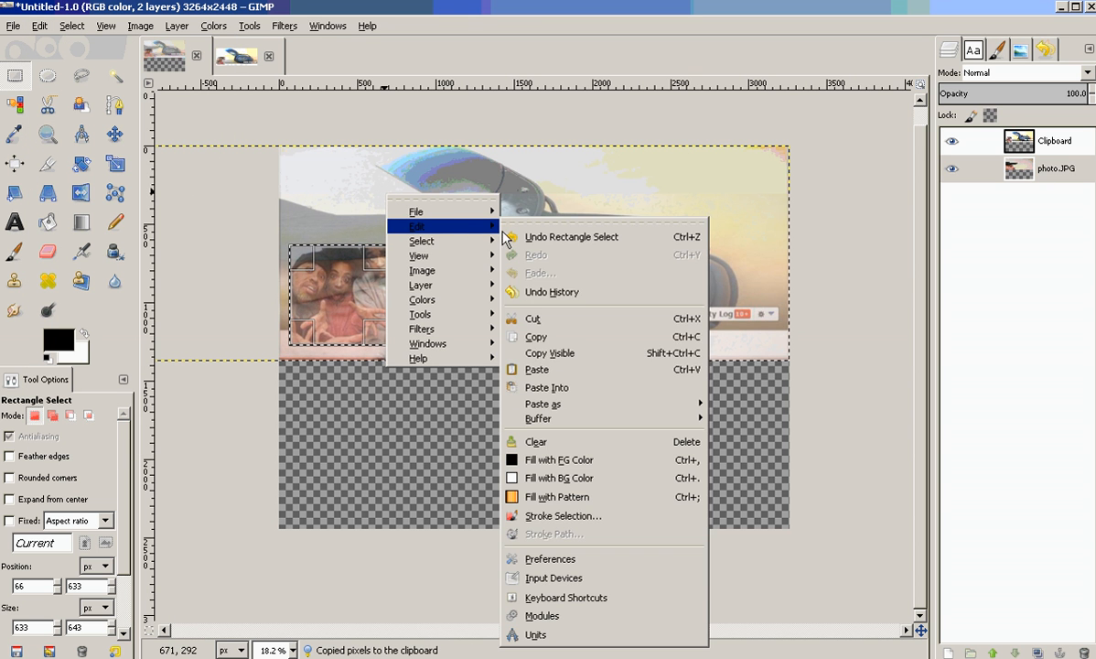
mouse_move(547, 404)
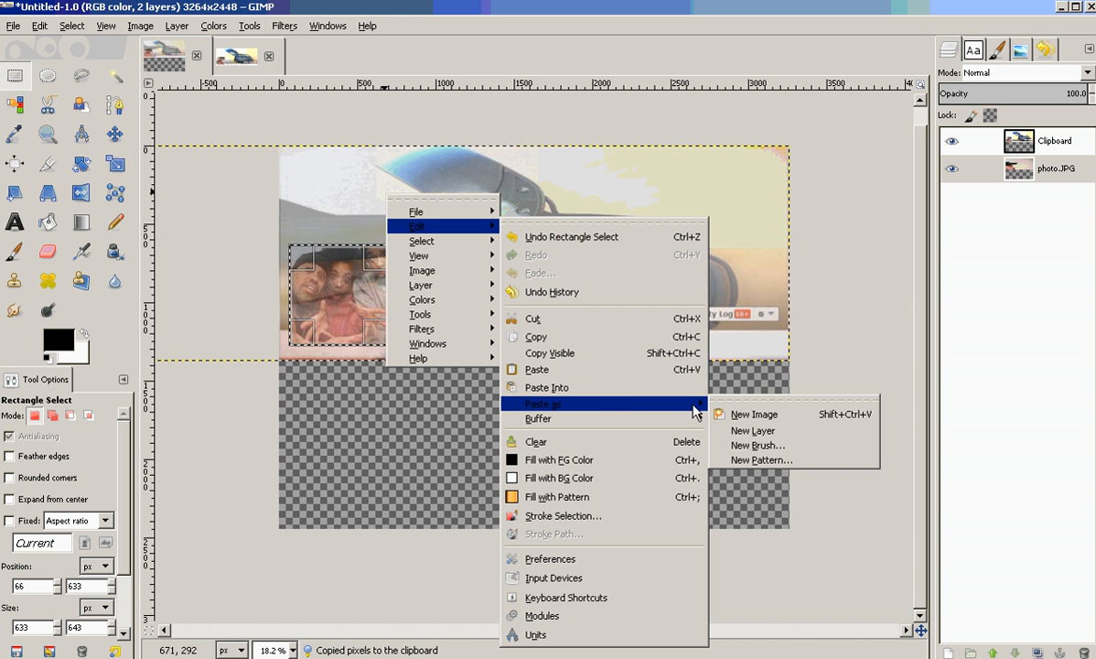
click(741, 416)
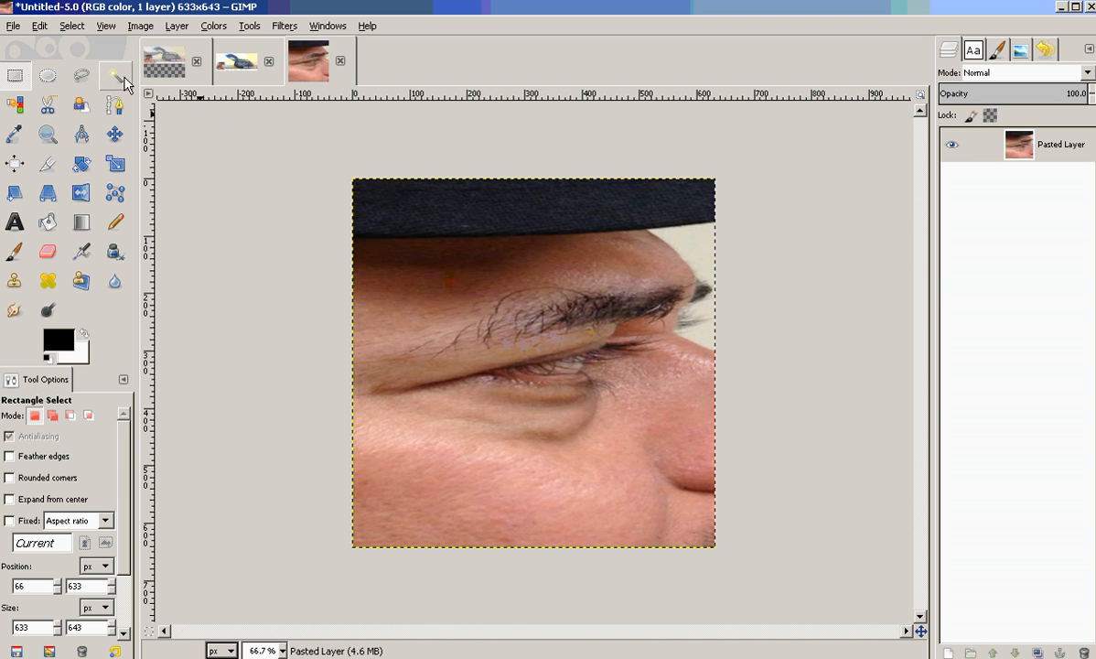
Export the new image to the Desktop as ProfilePic2.JPG at JPEG quality 100.
click(14, 25)
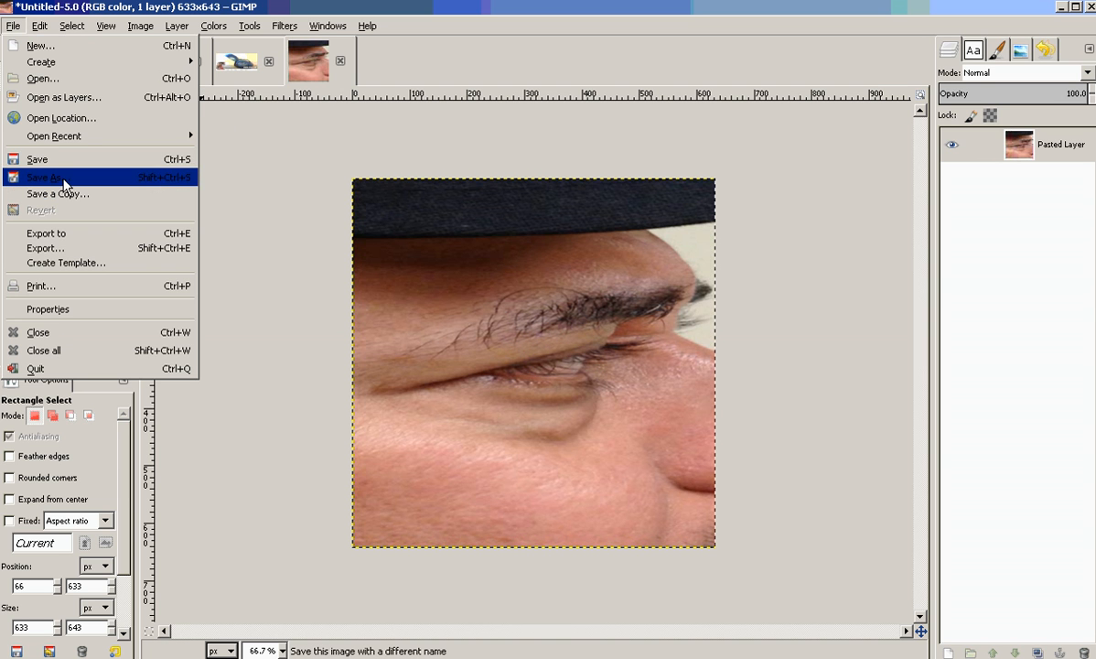
click(72, 247)
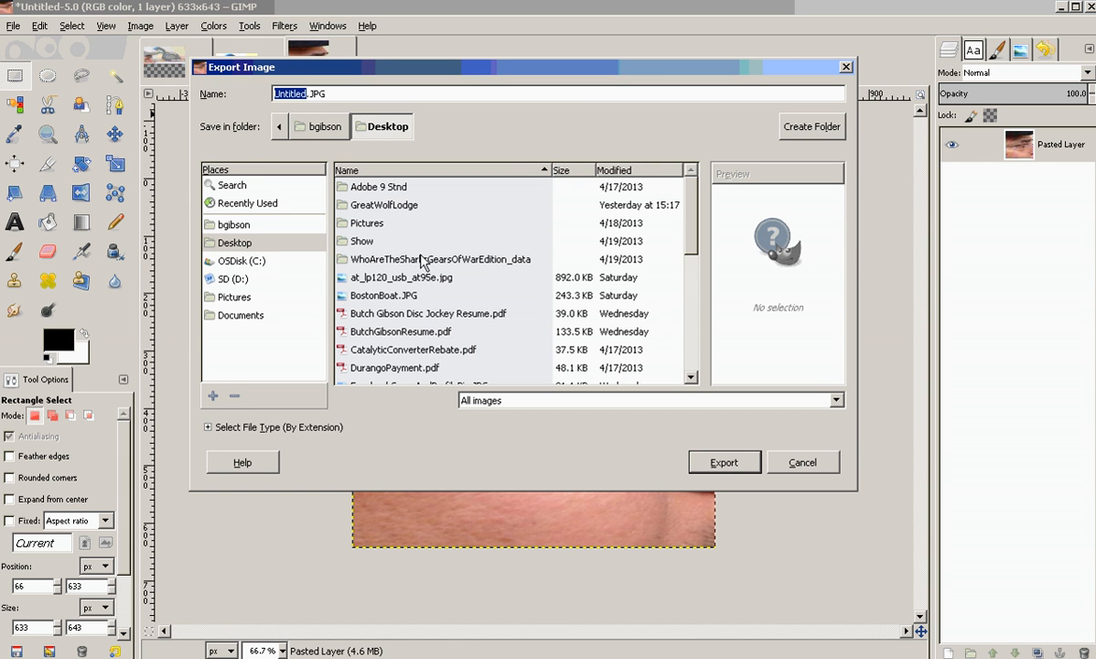
text(ProfilePic2)
click(742, 464)
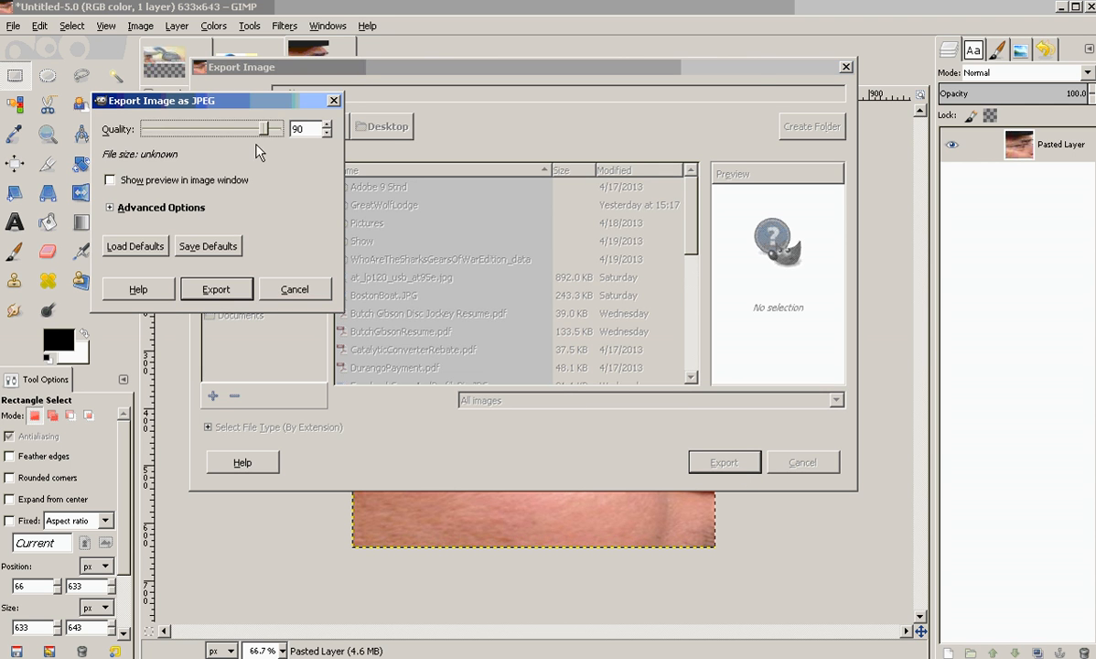
click(219, 291)
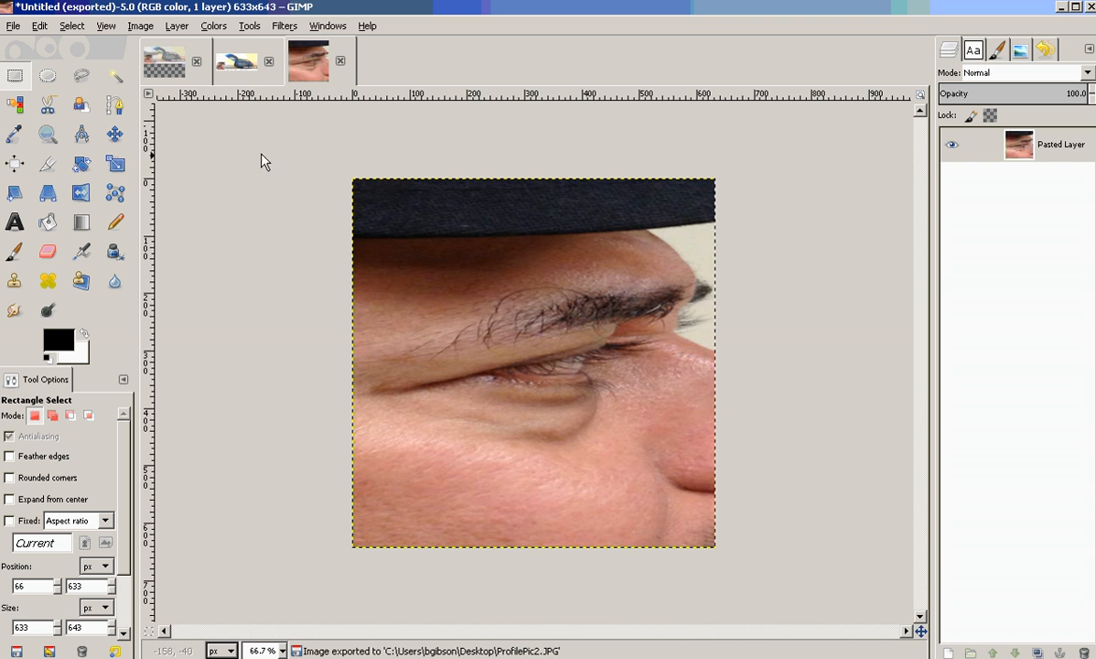
Return to the combined image, hide the photo layer, make the template layer active and clear the selection.
click(234, 62)
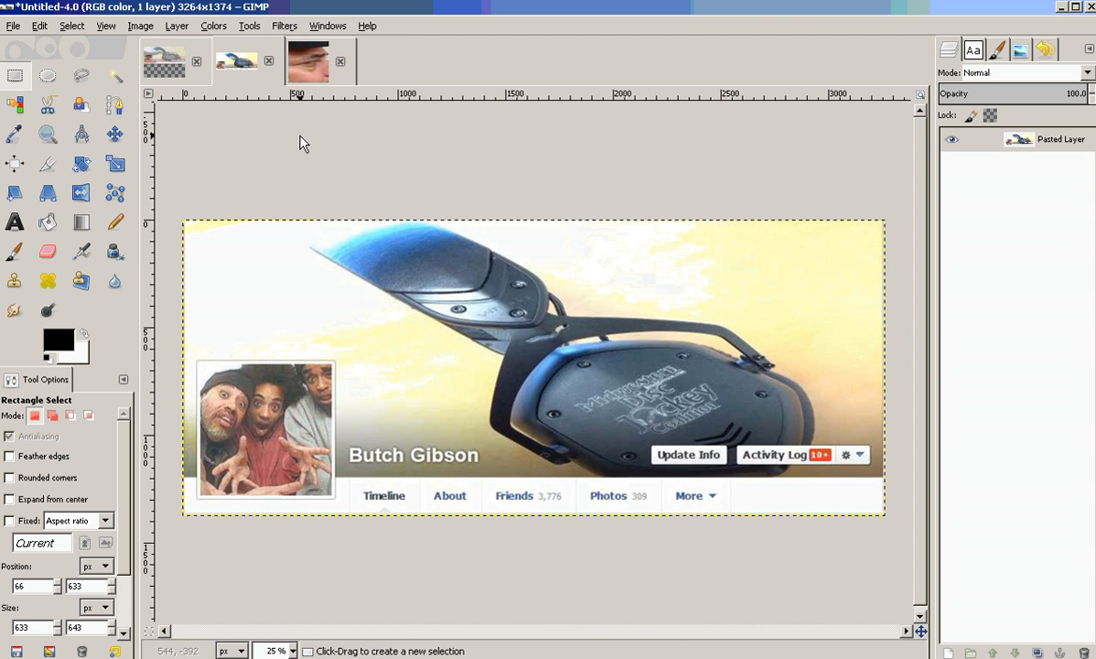
click(174, 65)
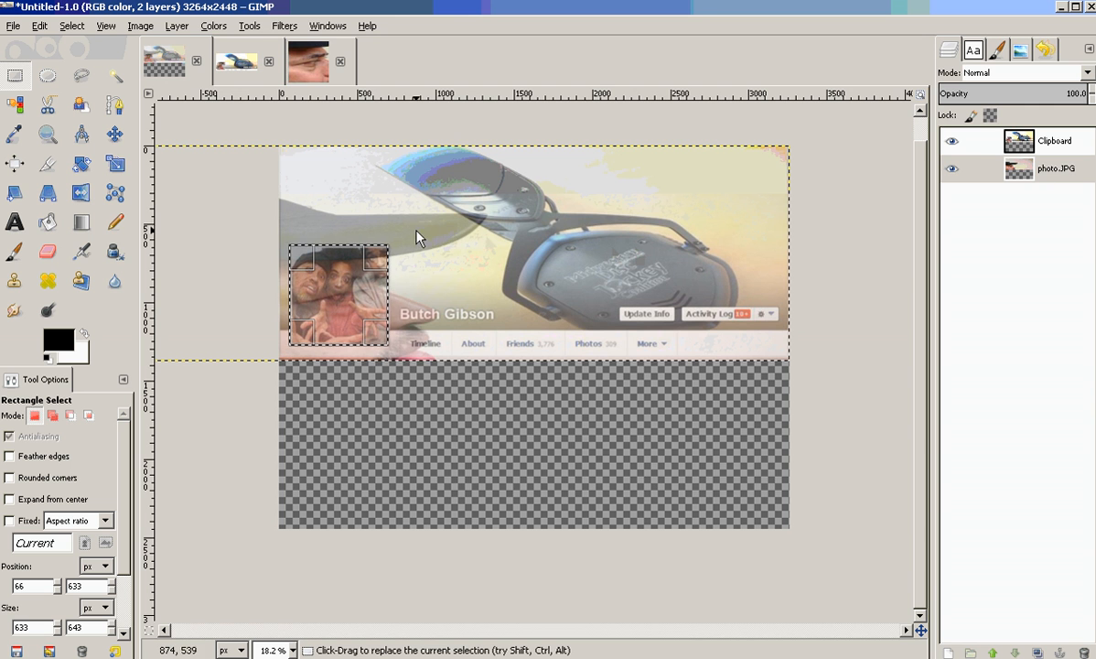
click(954, 166)
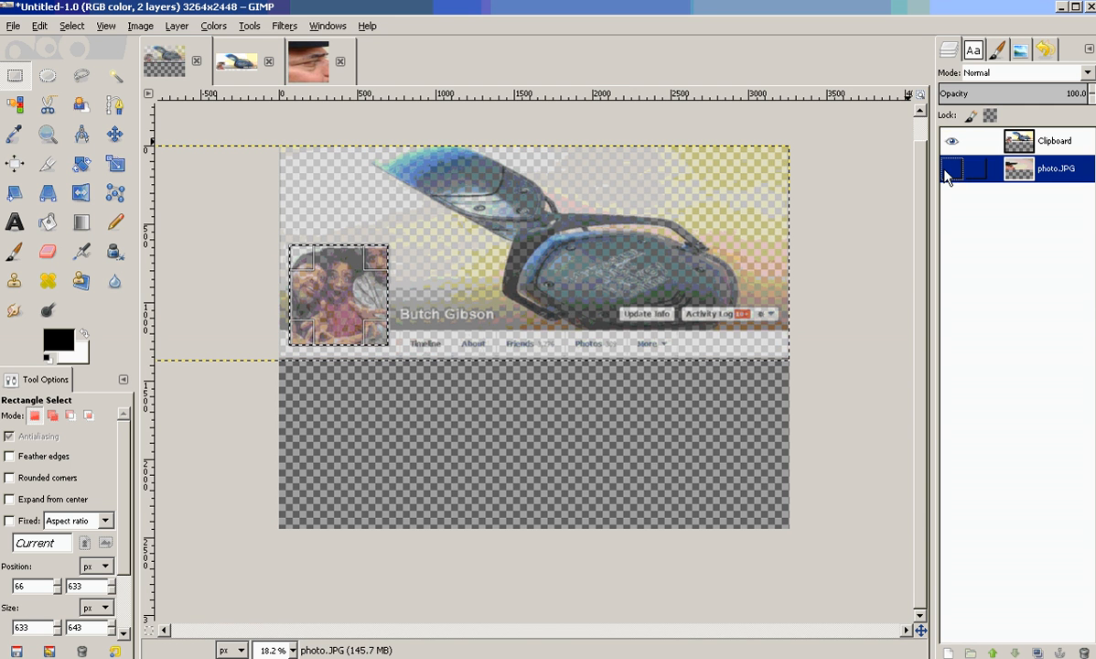
click(1007, 140)
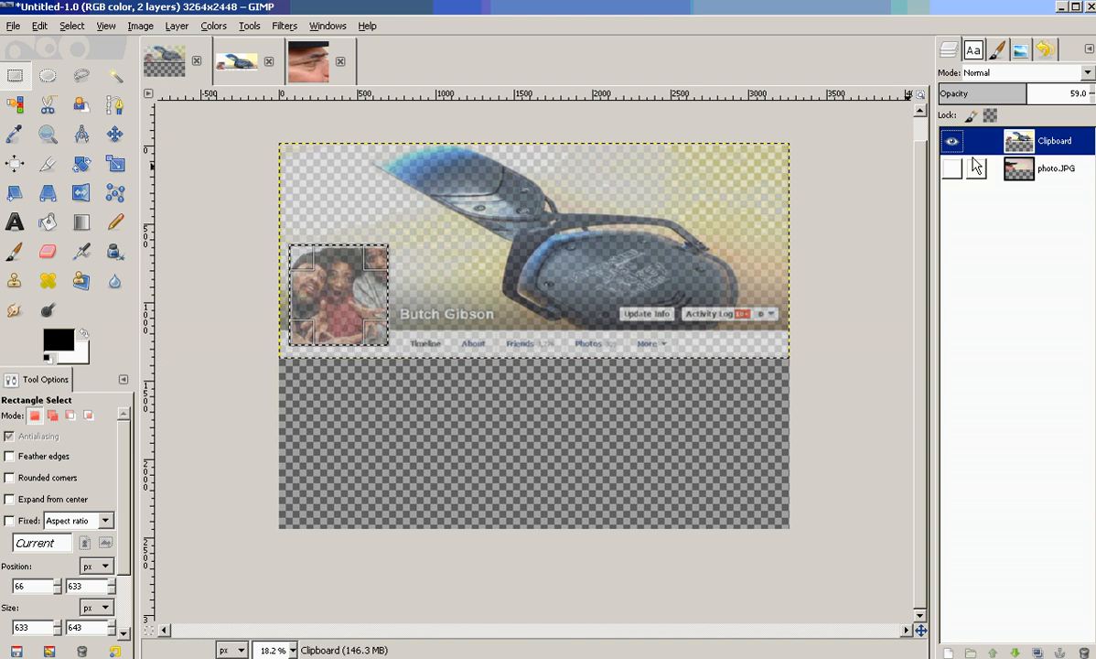
click(572, 219)
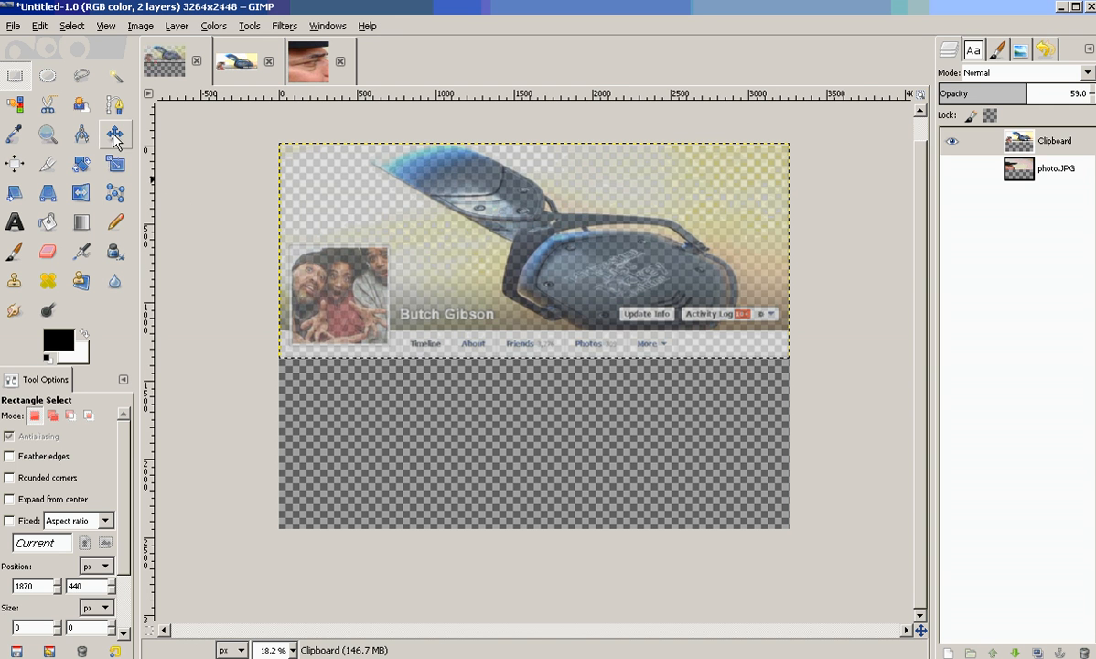
Apply the Scale tool to the template layer at 3264 × 1374 px.
click(117, 164)
click(252, 183)
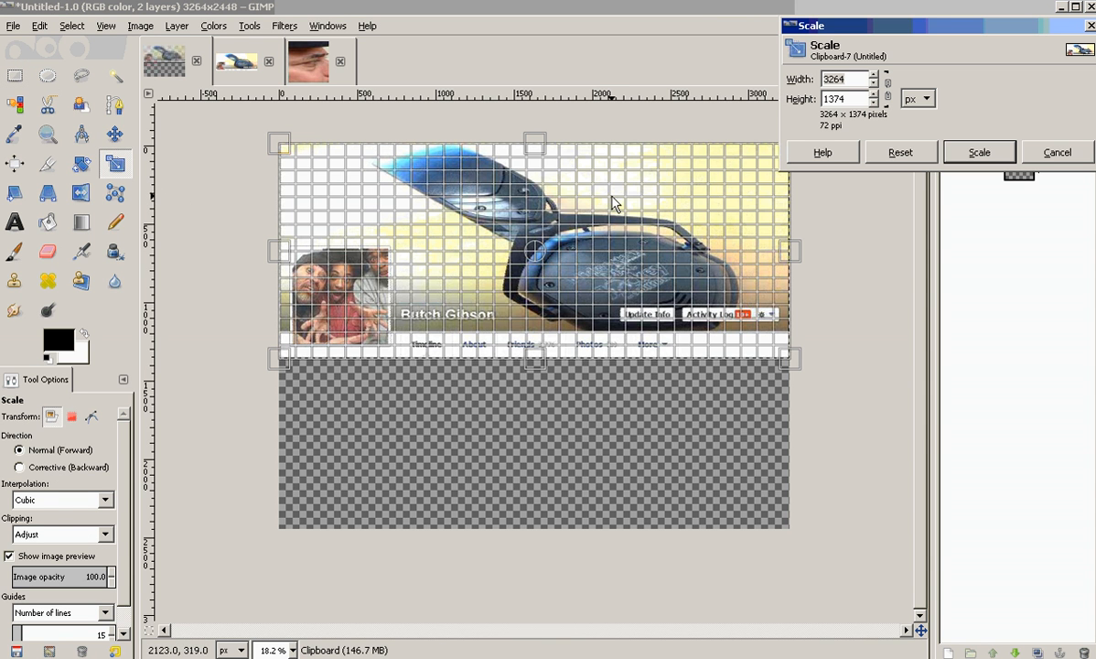
click(852, 80)
drag(852, 81, 798, 81)
key(BackSpace)
text(3264)
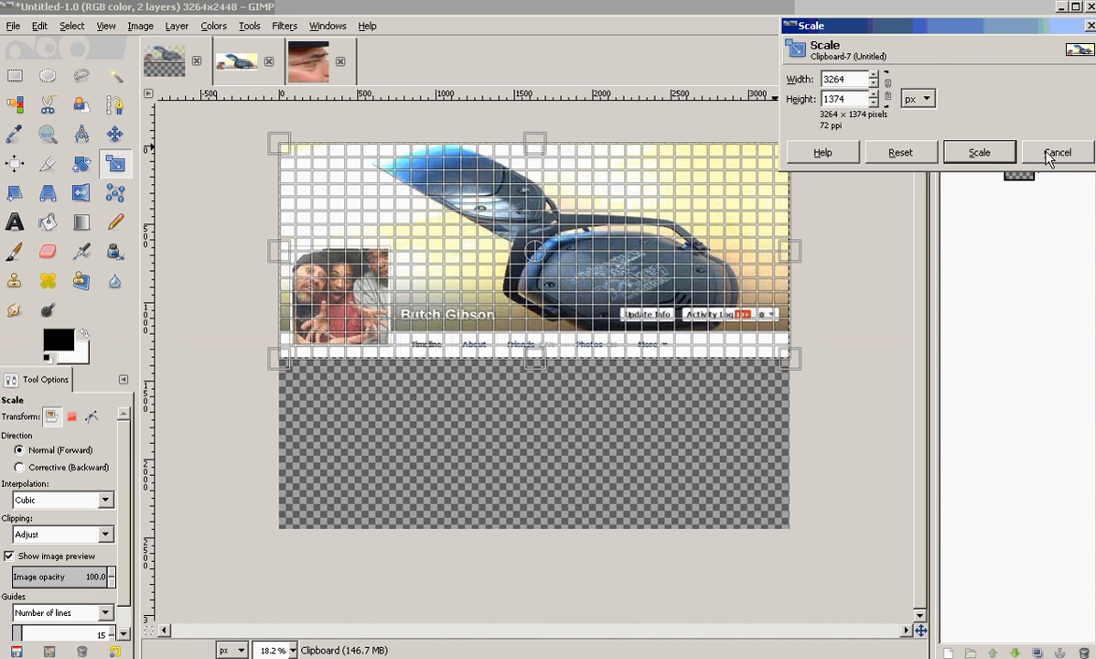
click(979, 152)
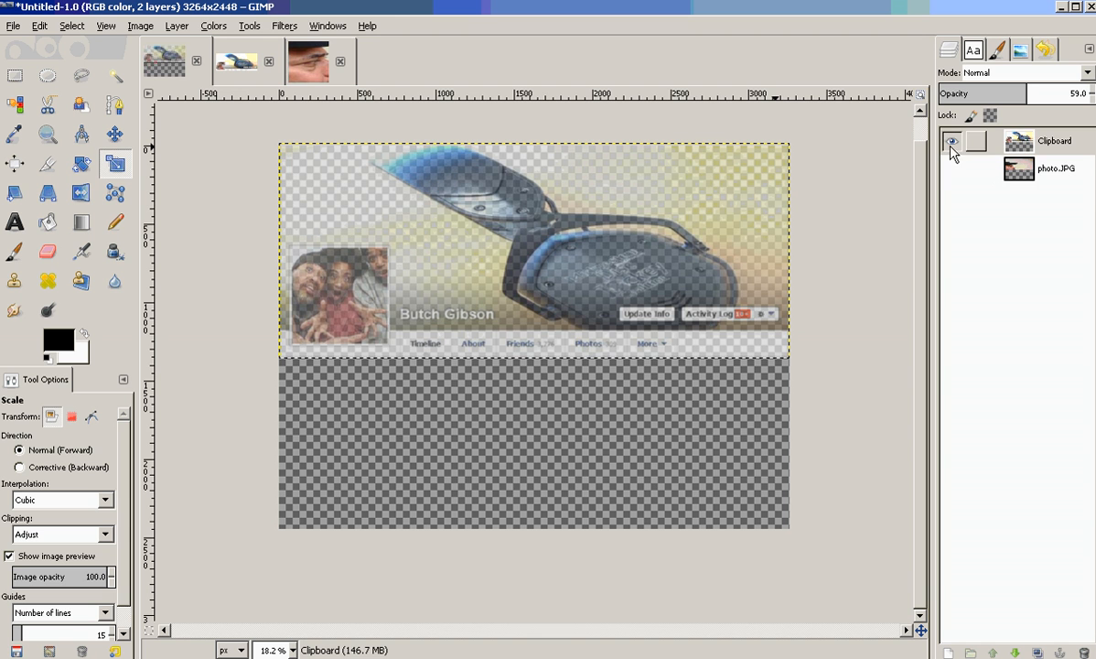
Hide the template layer and show and select the photo layer.
click(951, 146)
click(1011, 171)
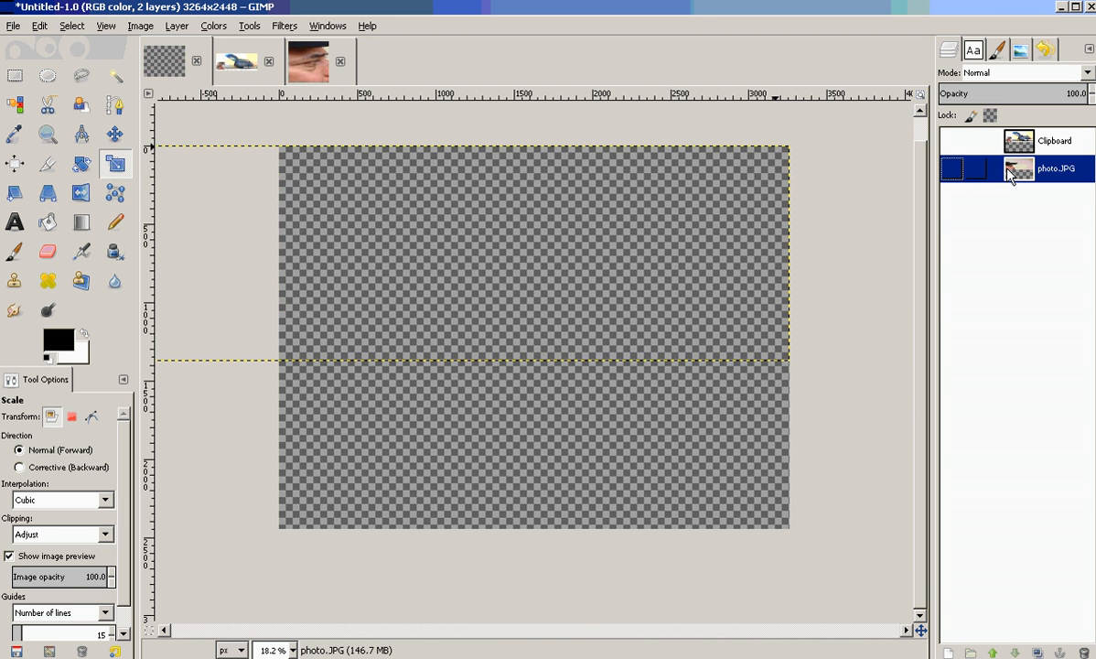
click(954, 169)
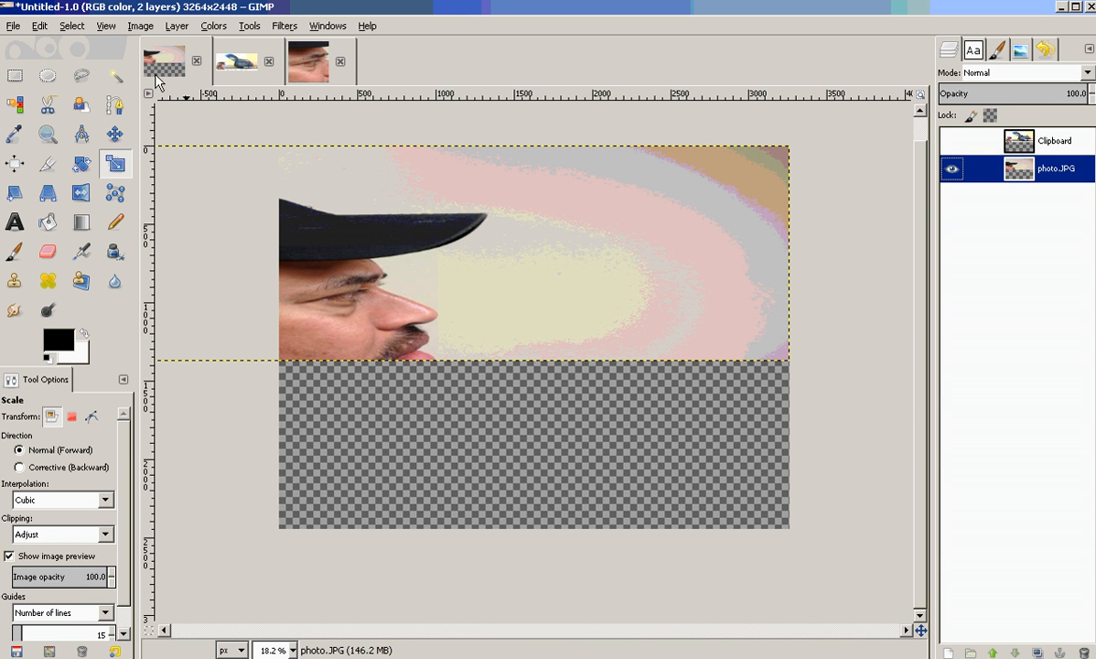
click(134, 28)
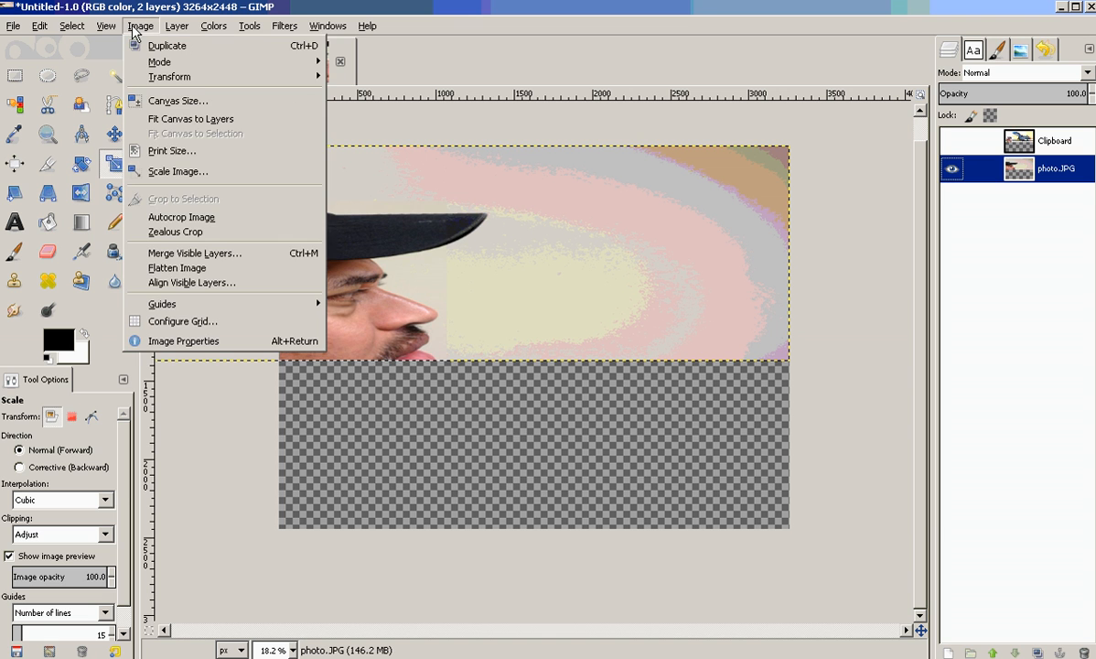
click(165, 103)
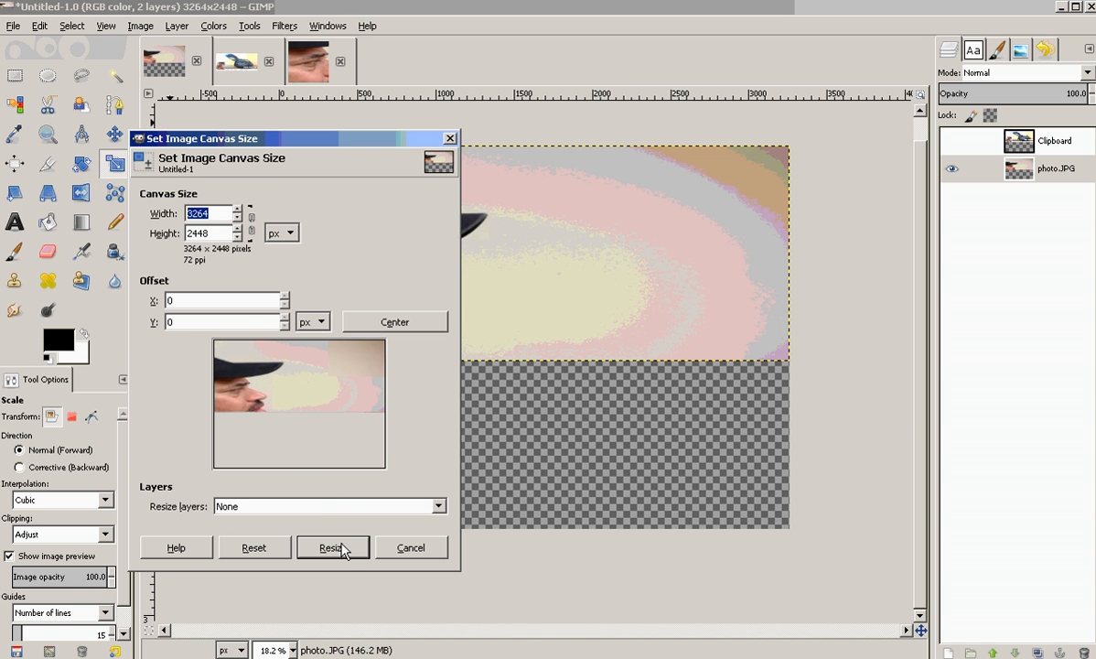
click(404, 549)
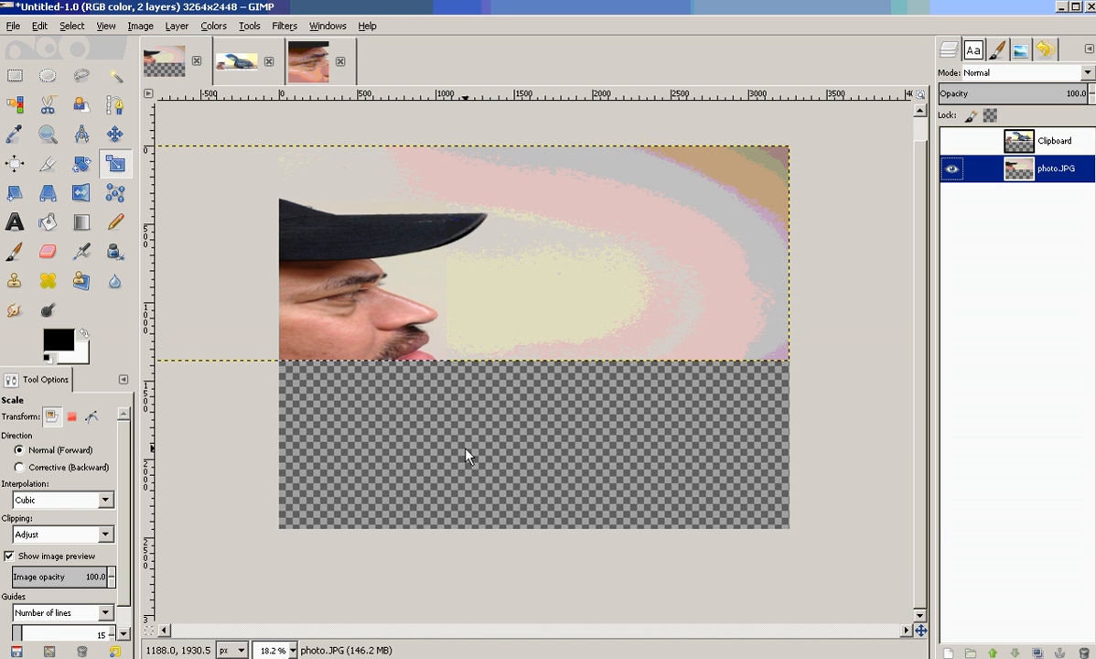
click(140, 25)
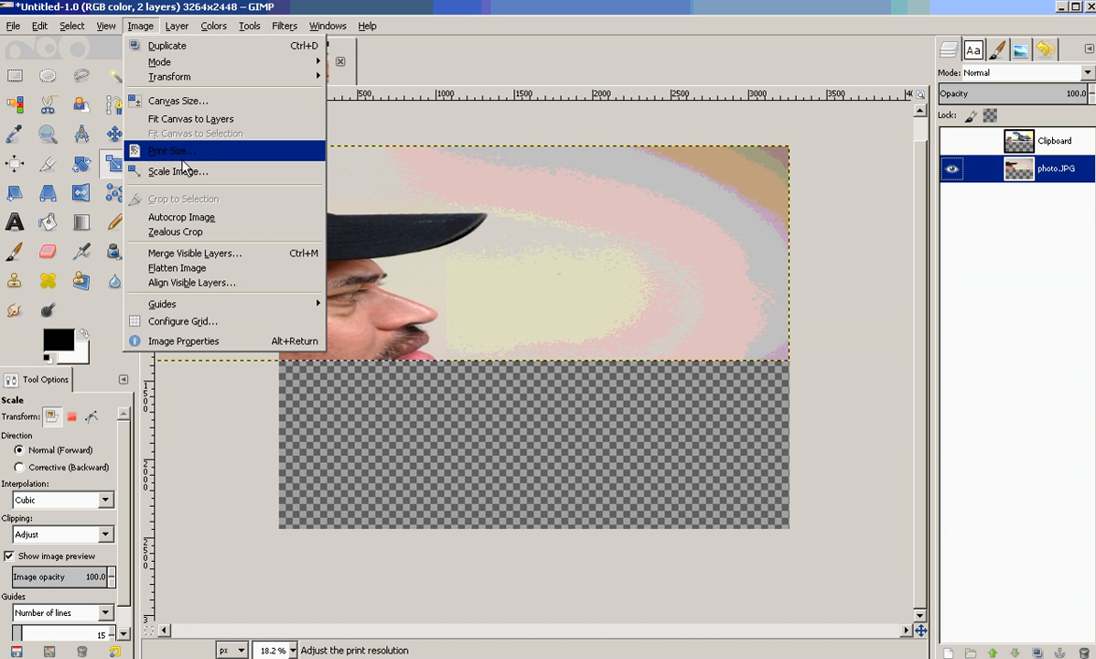
click(187, 102)
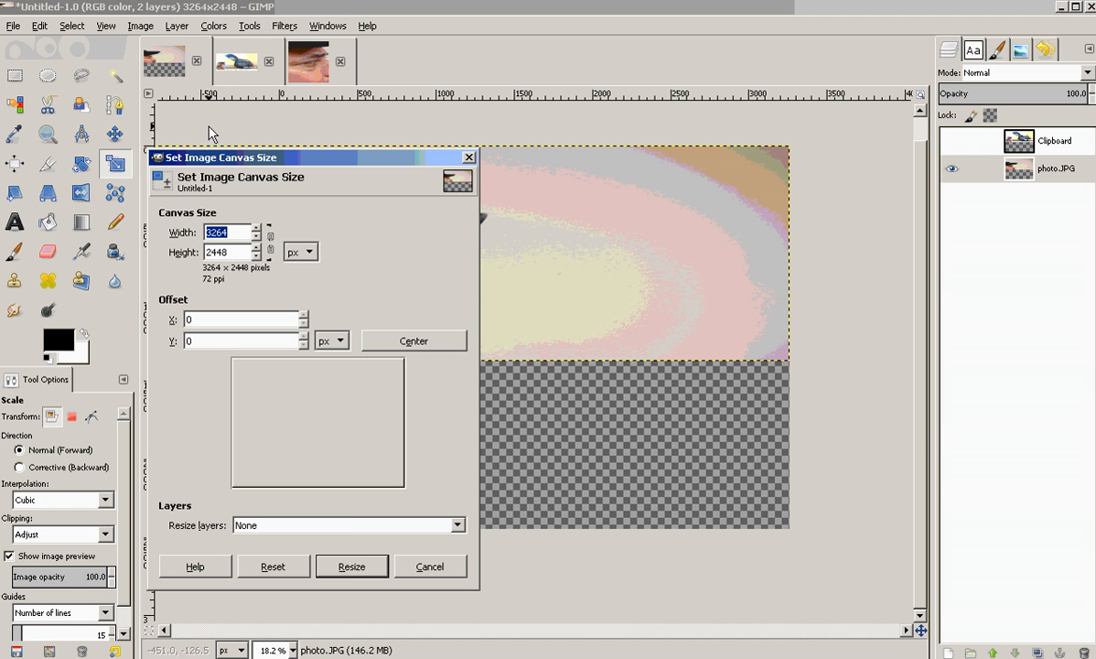
click(353, 568)
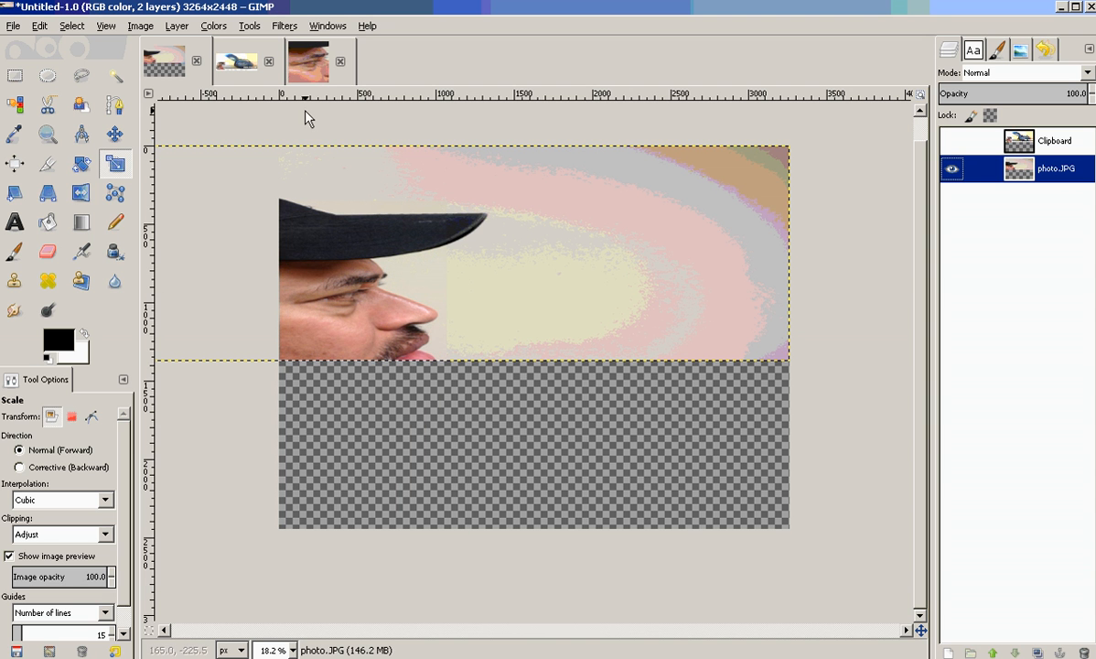
Export the combined image to the Desktop as FacebookCover2.JPG at JPEG quality 100.
click(13, 26)
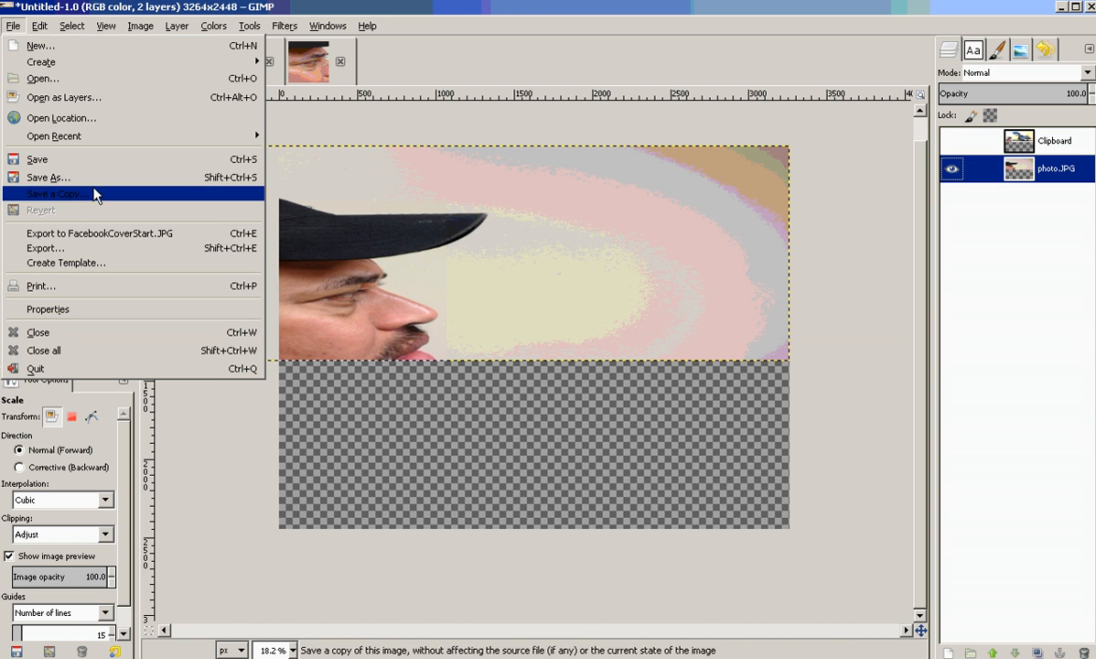
click(99, 250)
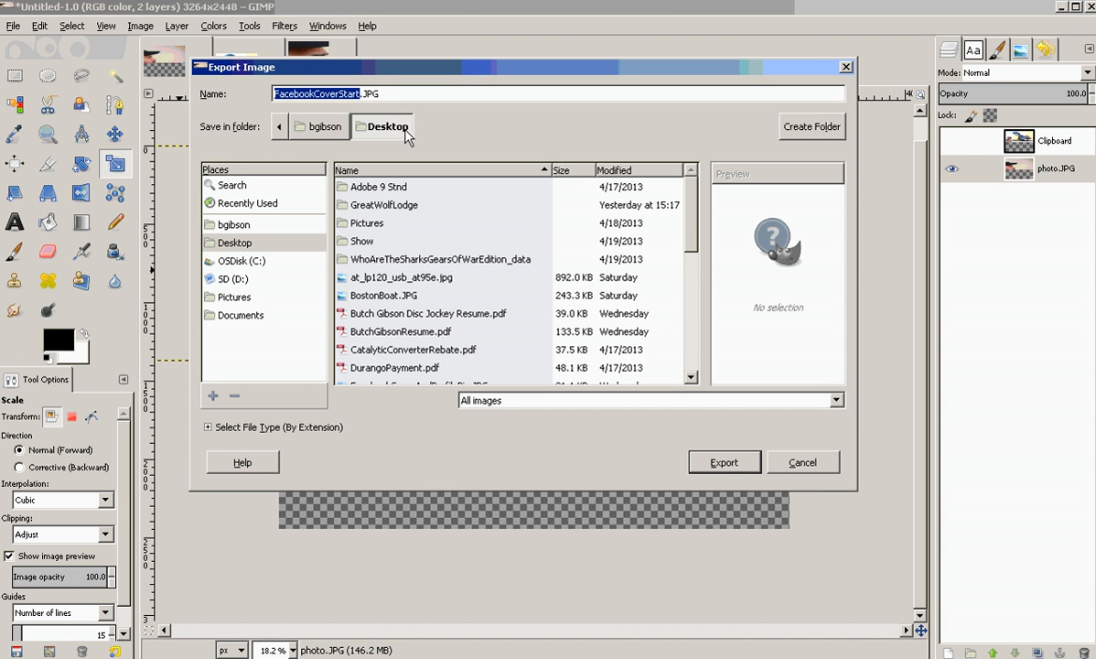
click(353, 95)
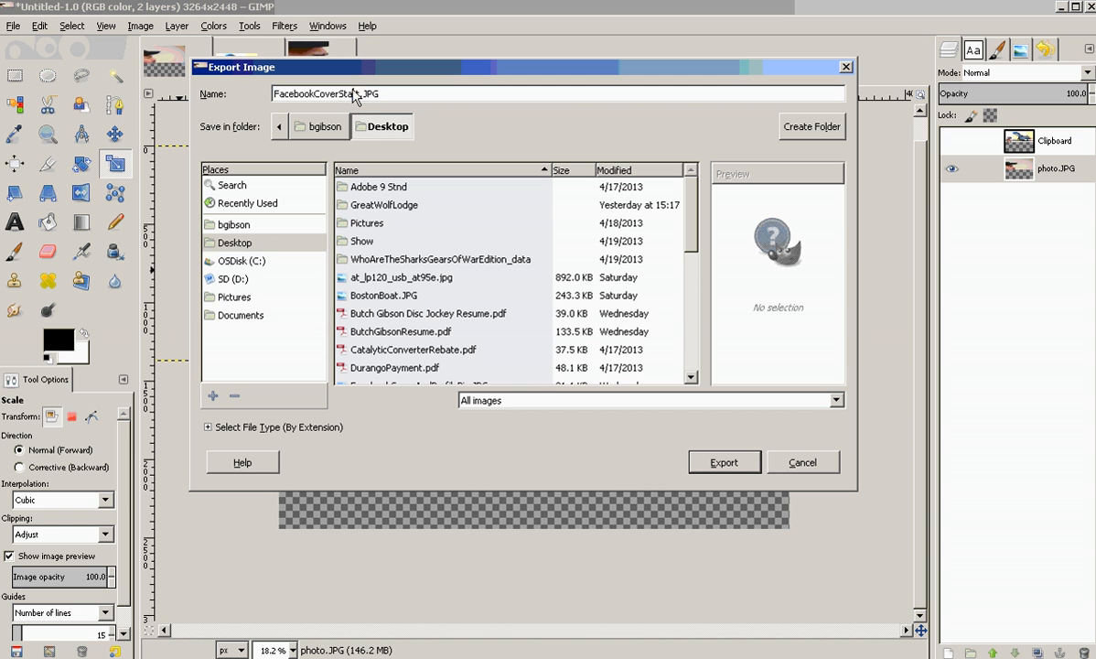
key(BackSpace)
key(BackSpace)
key(BackSpace)
key(BackSpace)
key(BackSpace)
text(2)
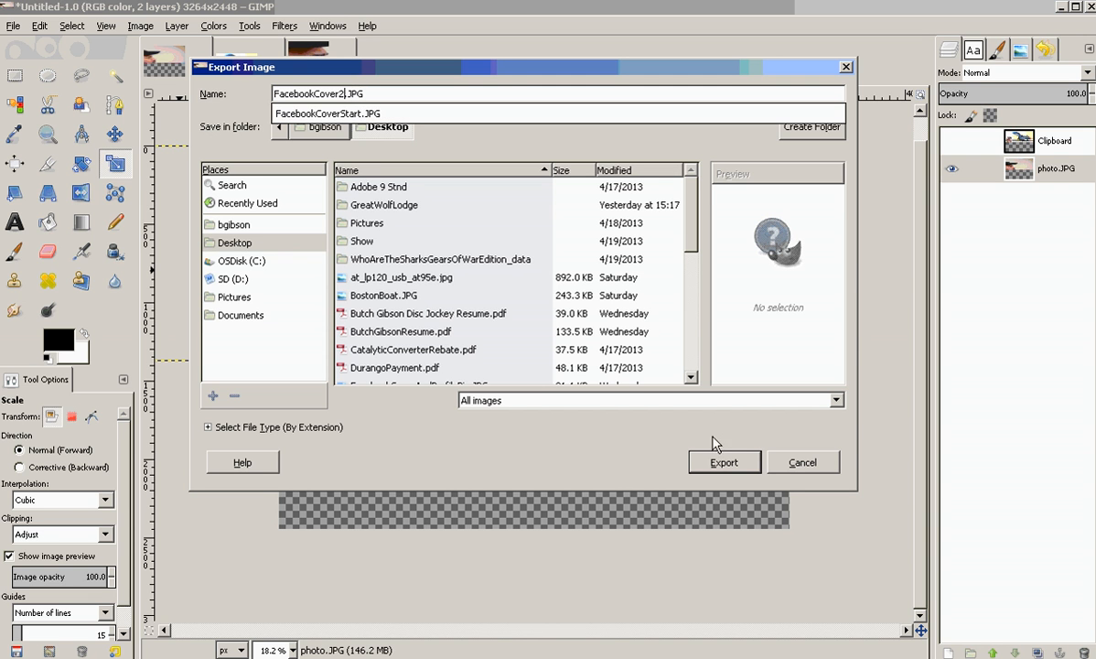
click(723, 464)
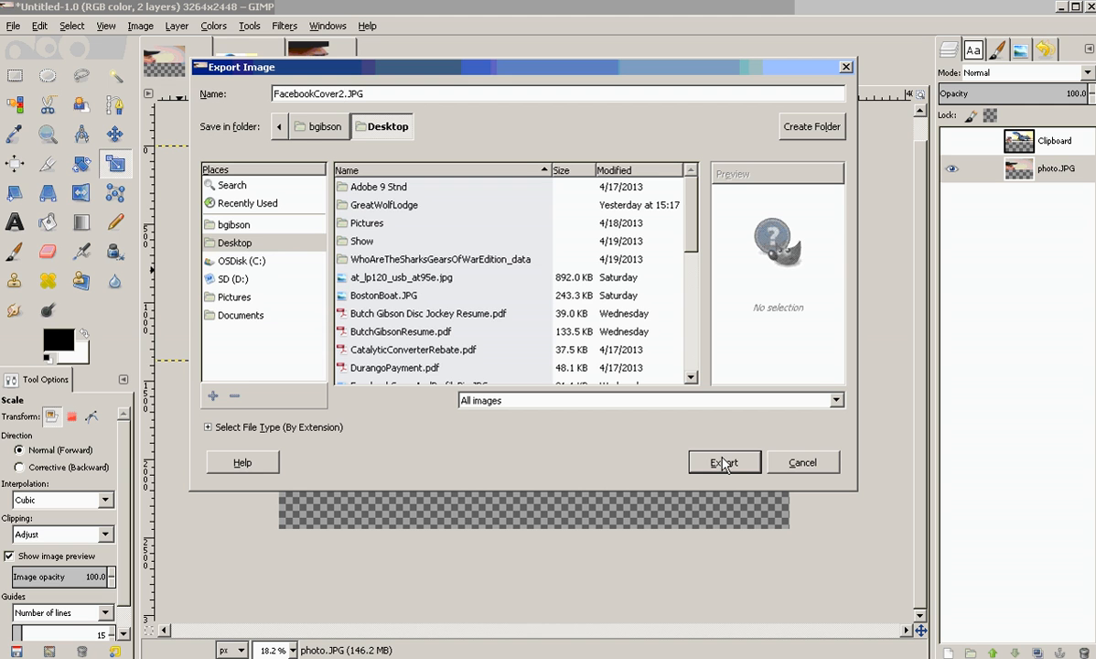
click(723, 464)
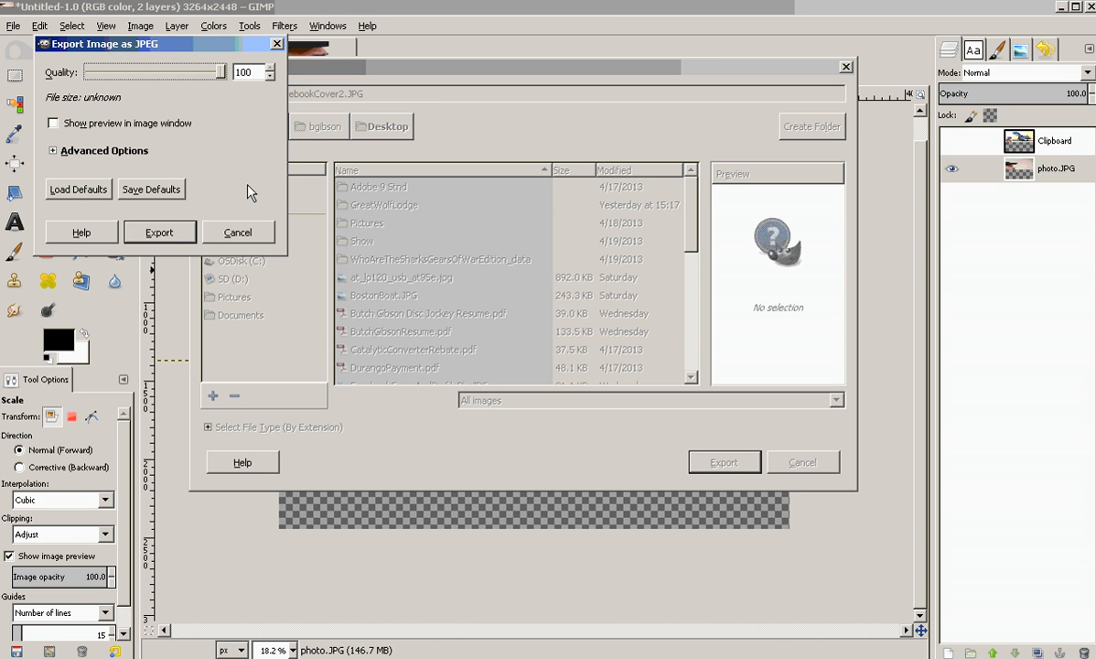
click(161, 231)
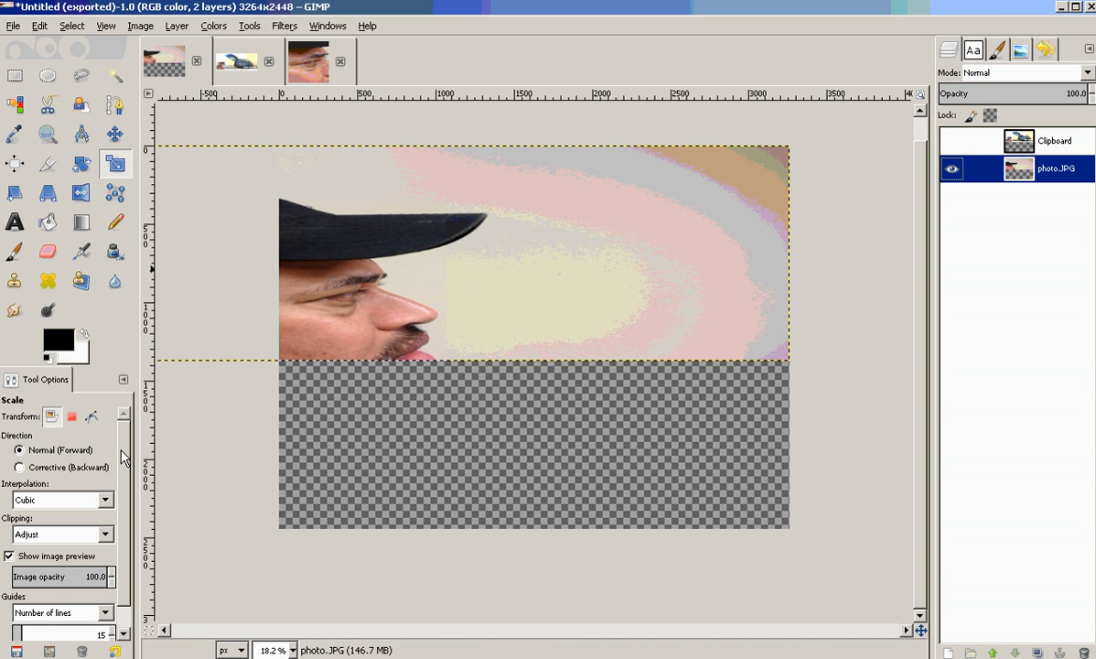
Select the Text tool and choose the Elephant Italic font.
click(13, 222)
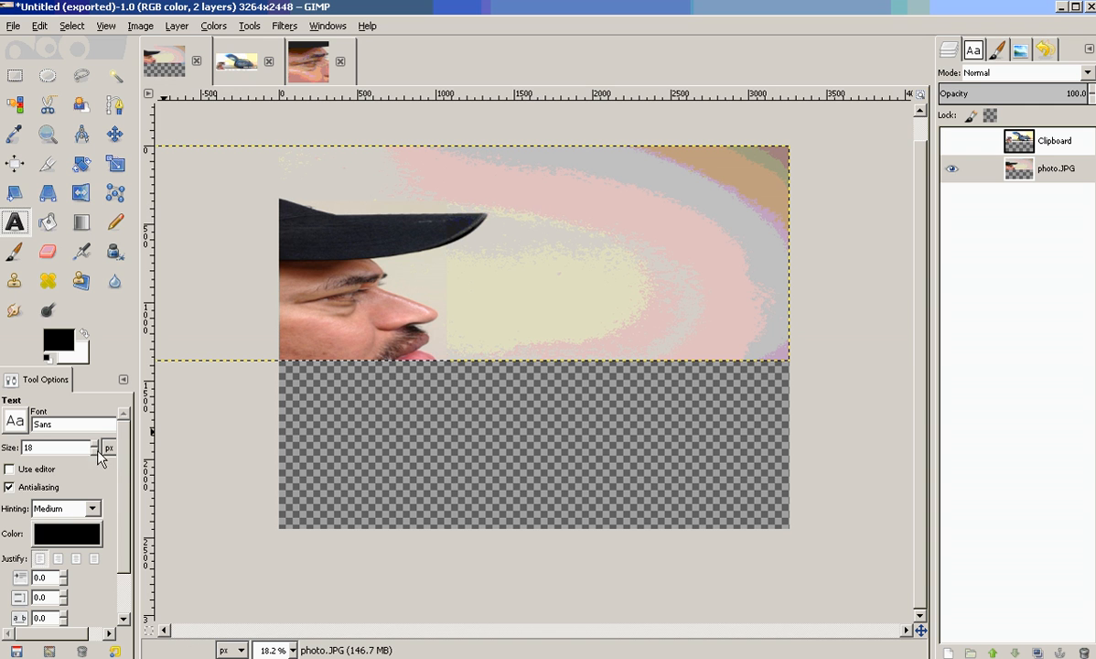
click(81, 423)
click(15, 420)
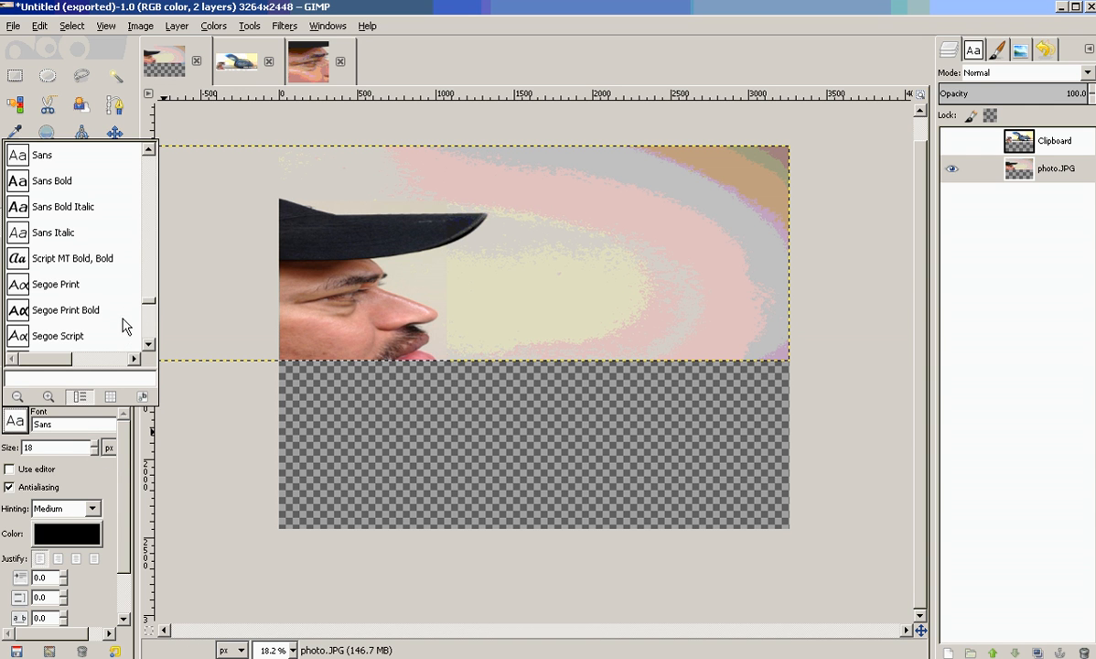
mouse_move(147, 307)
mouse_down()
mouse_move(156, 342)
mouse_move(156, 321)
mouse_up()
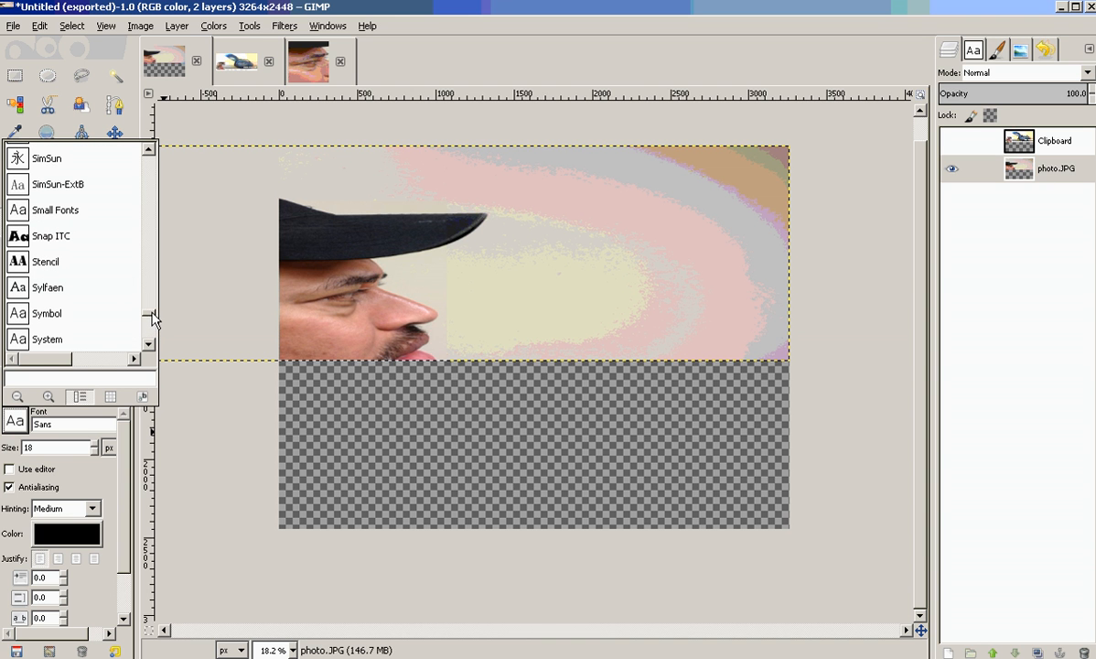
mouse_move(152, 318)
mouse_down()
mouse_move(149, 161)
mouse_move(157, 224)
mouse_up()
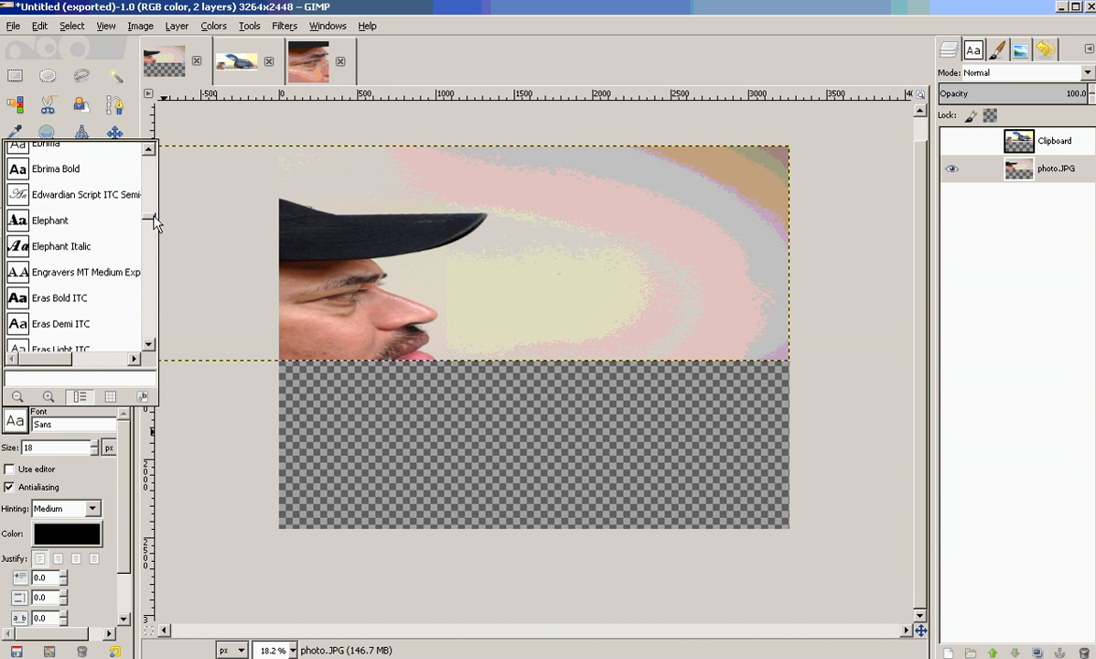
click(86, 252)
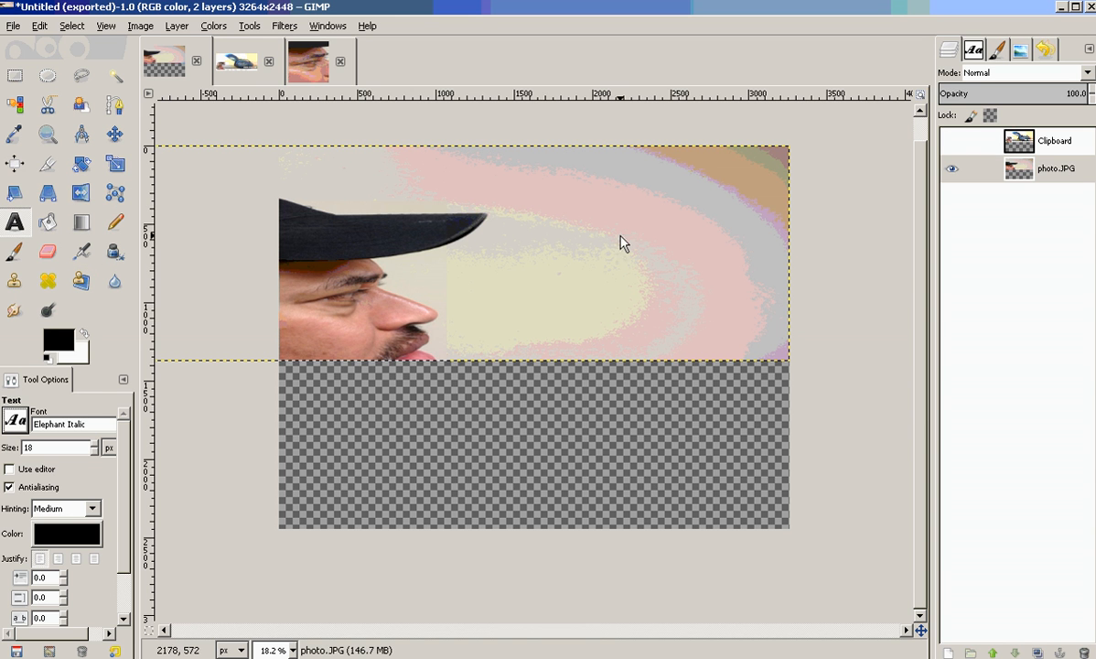
click(563, 203)
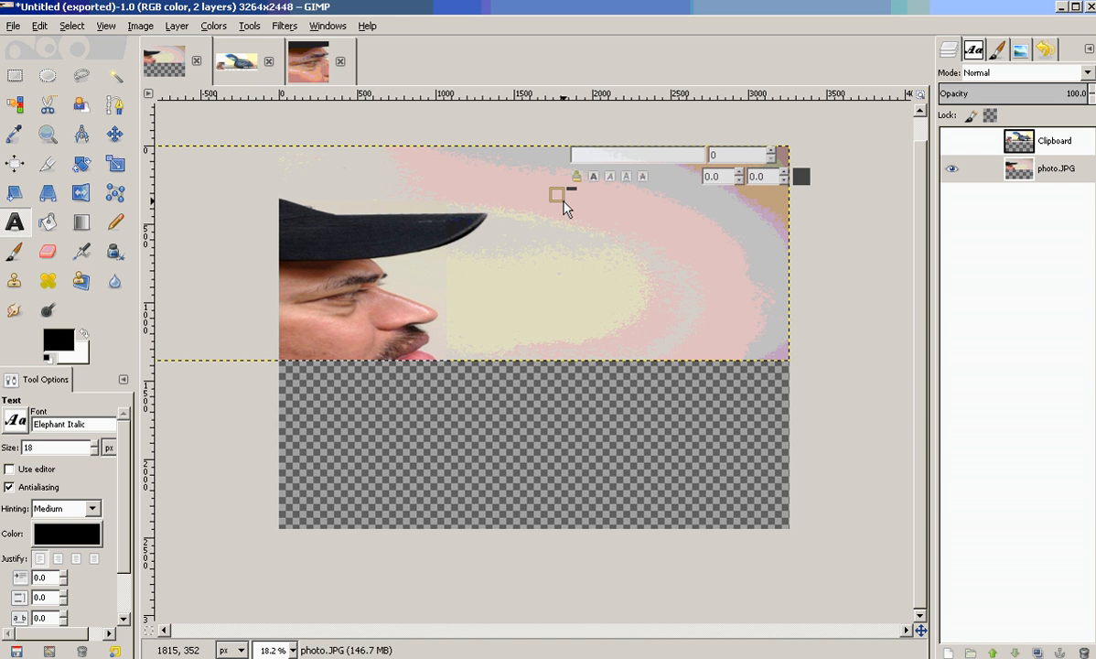
text(Faceb)
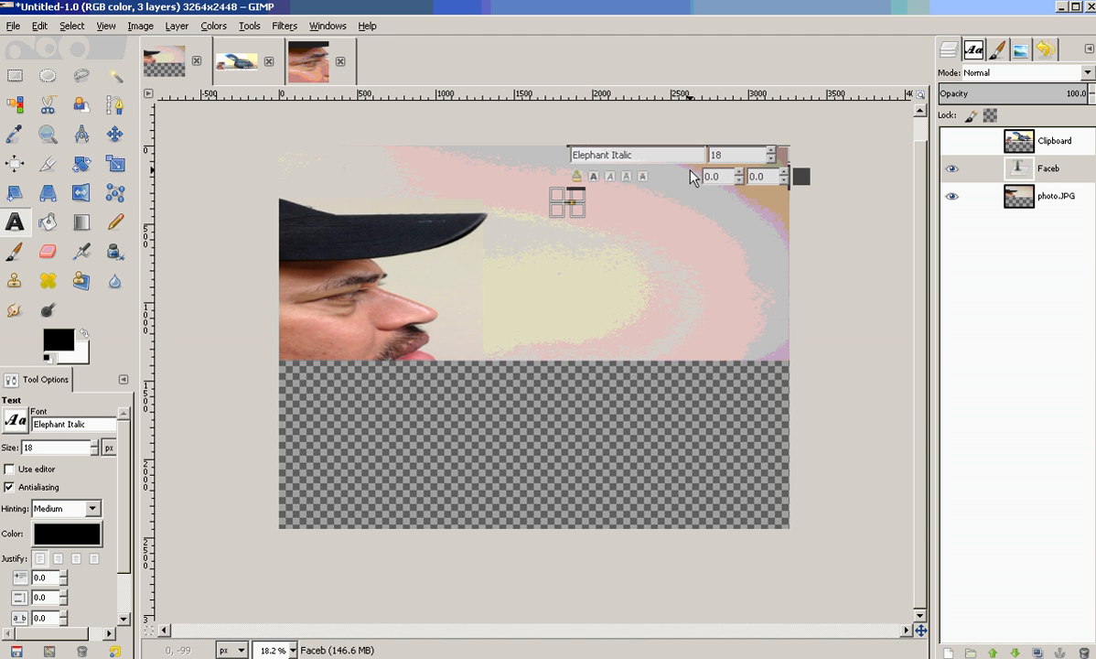
click(43, 26)
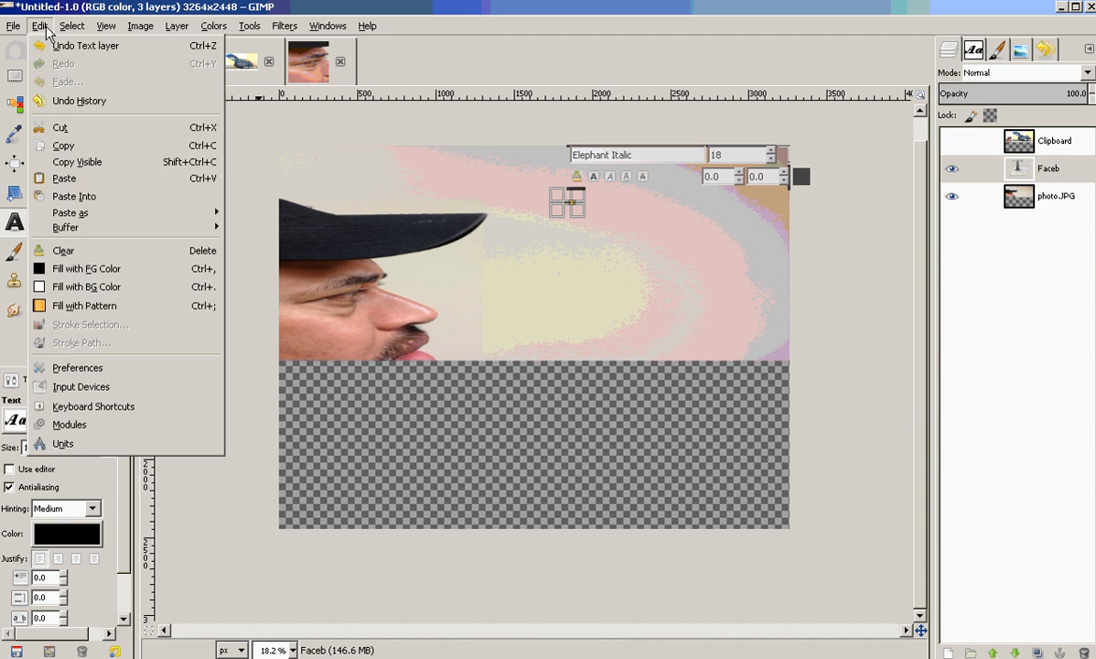
click(72, 46)
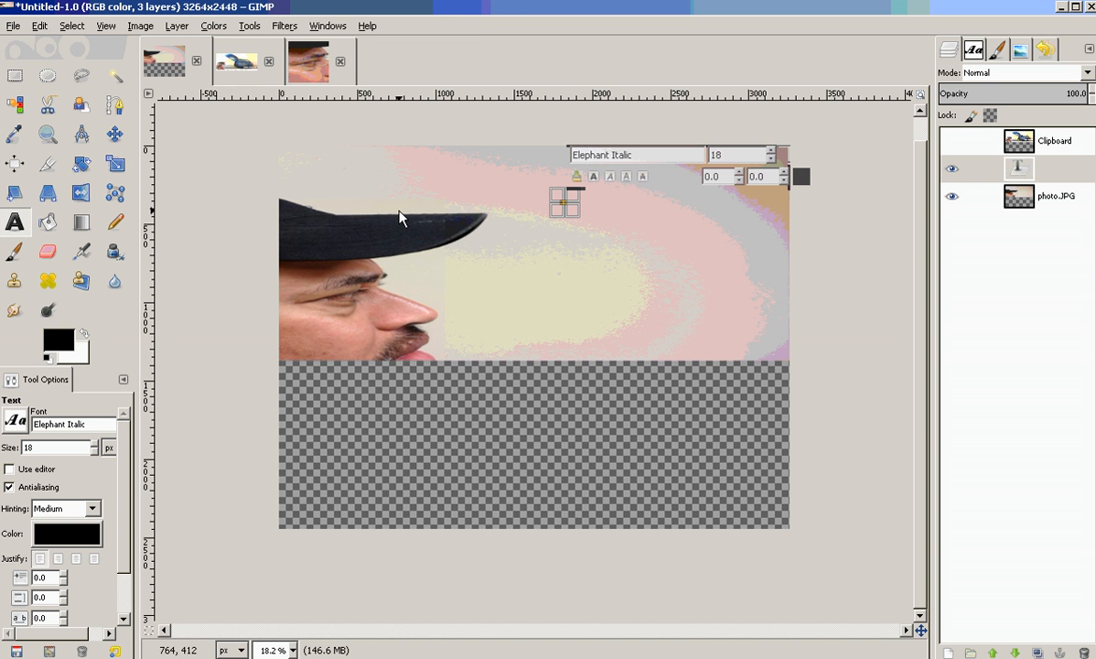
click(761, 140)
click(554, 178)
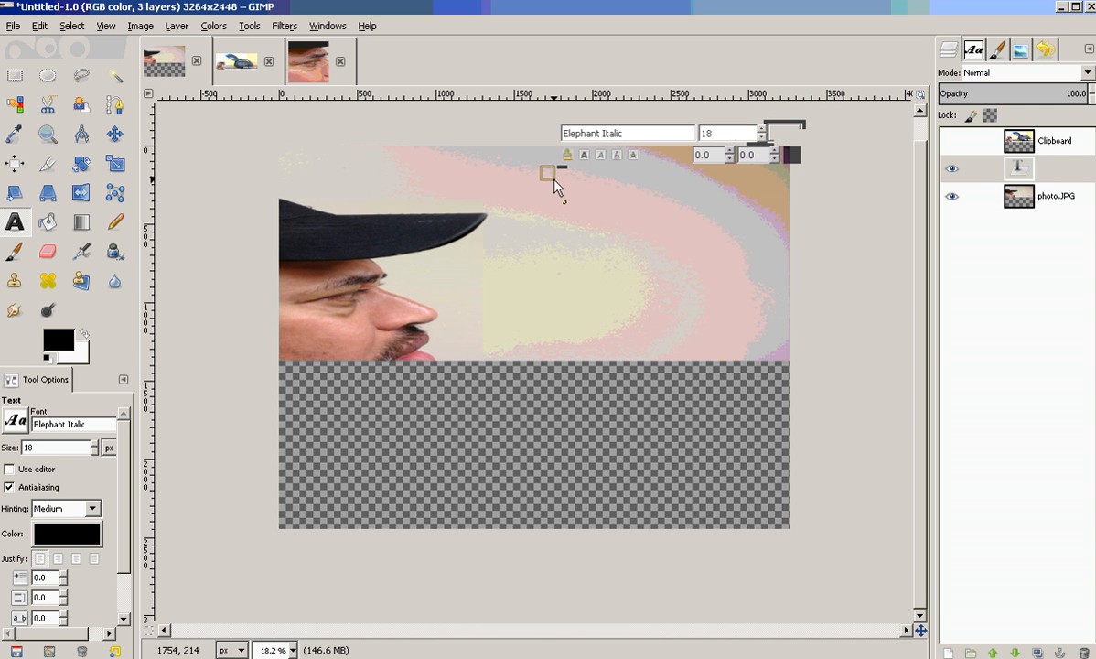
click(764, 129)
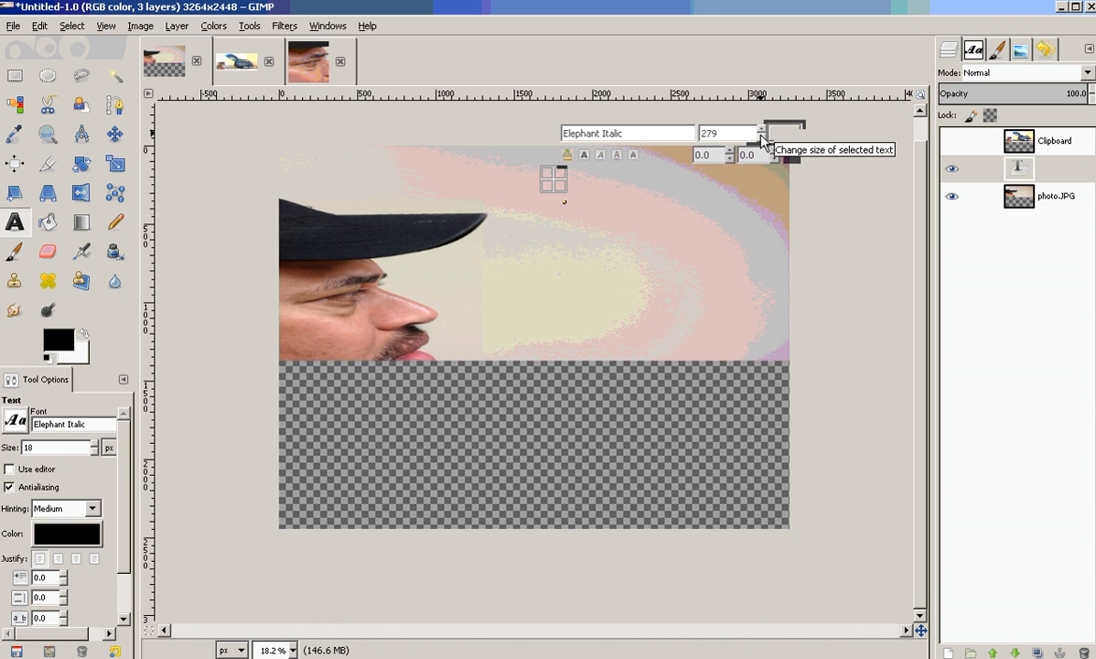
drag(742, 137, 695, 136)
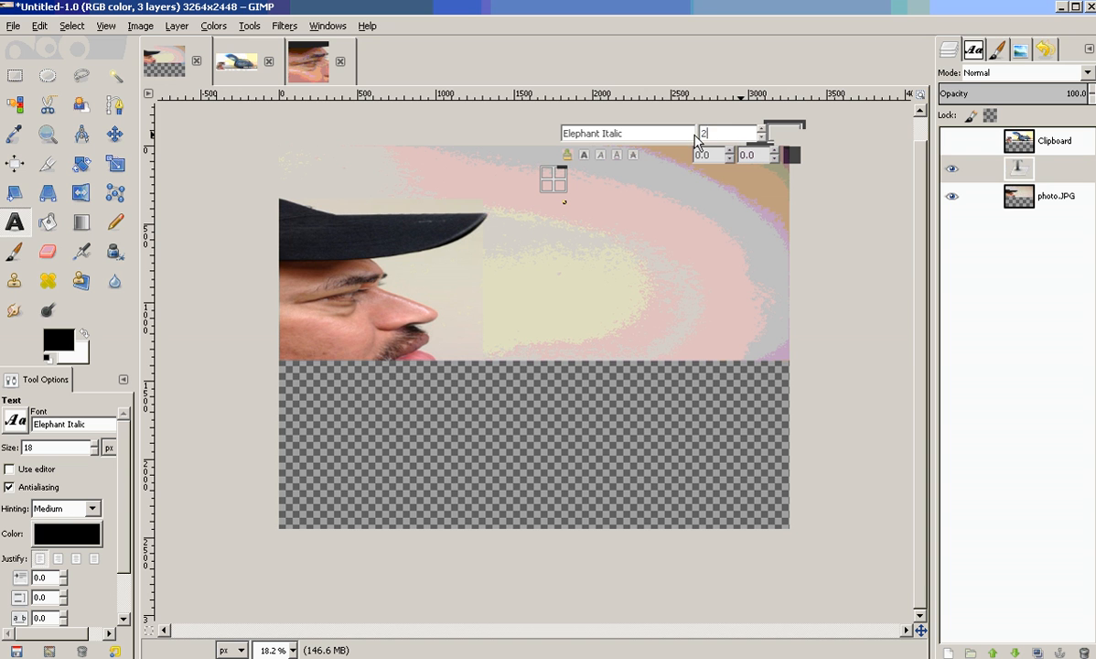
click(654, 134)
Add a text layer on the cover photo reading facebook.com/ followed by the user's profile name.
click(560, 192)
text(fa)
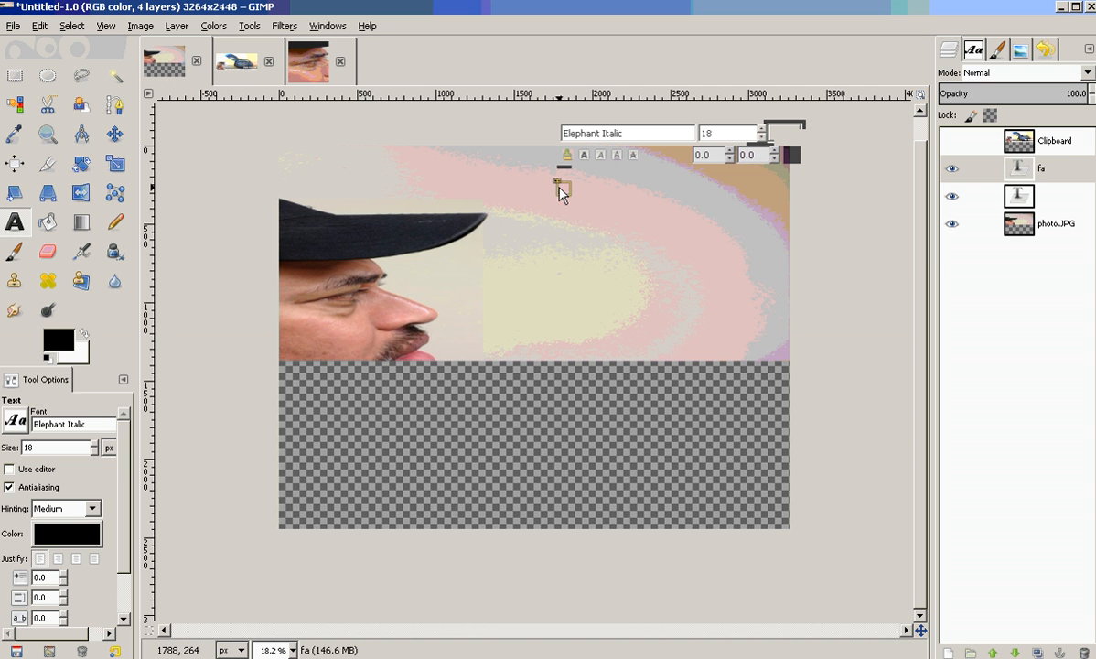
text(cebook.com/)
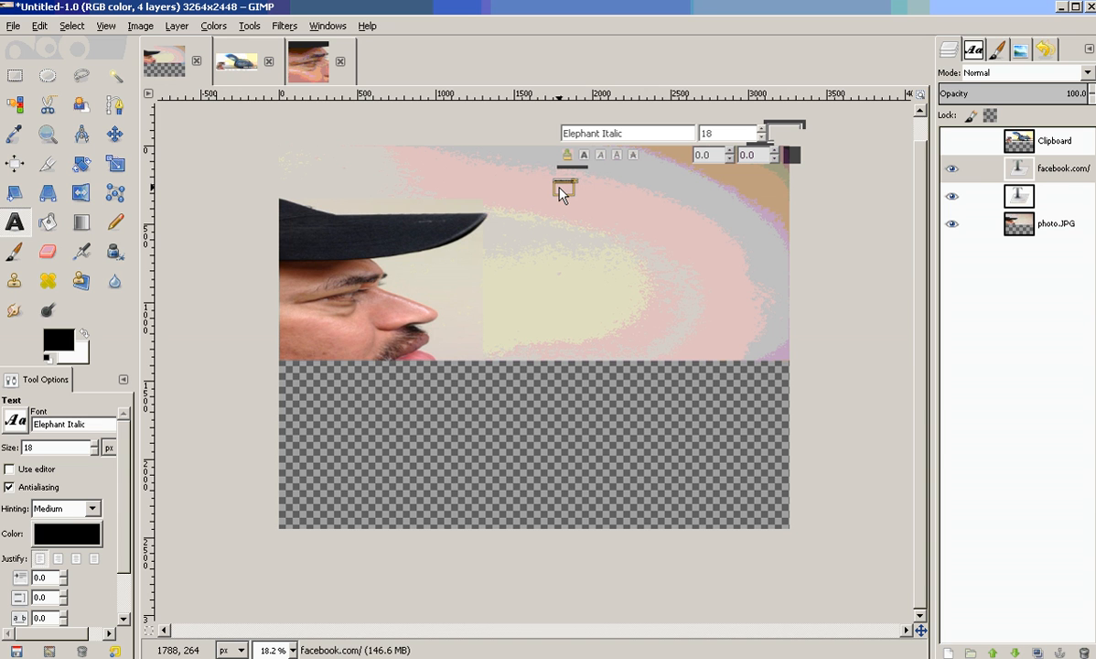
text(Butch)
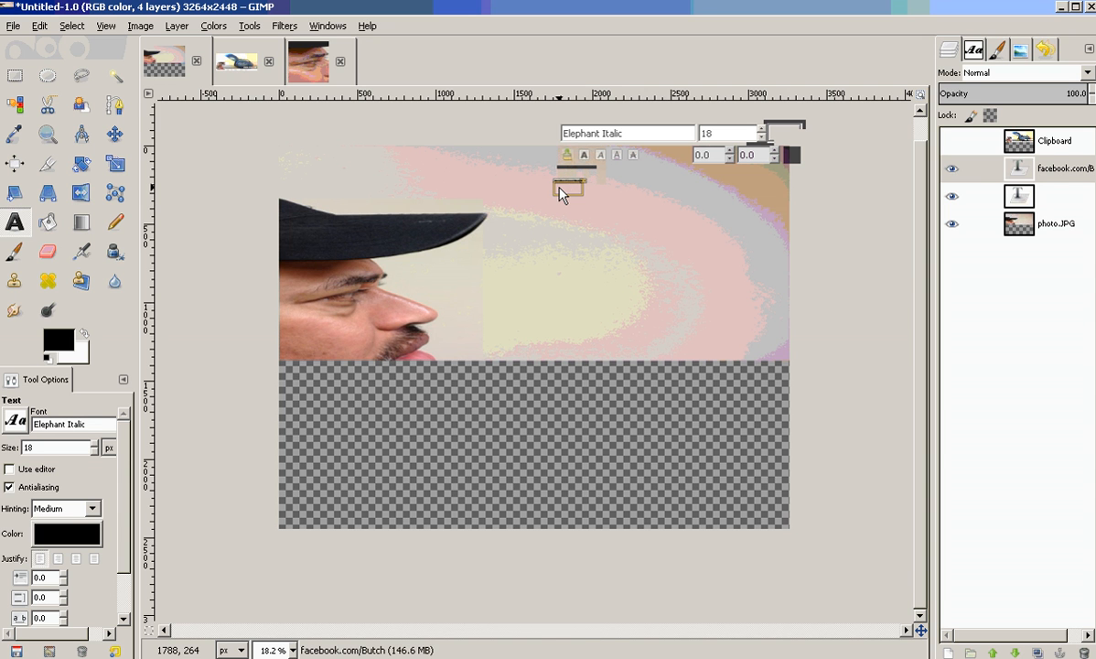
text(Gibson)
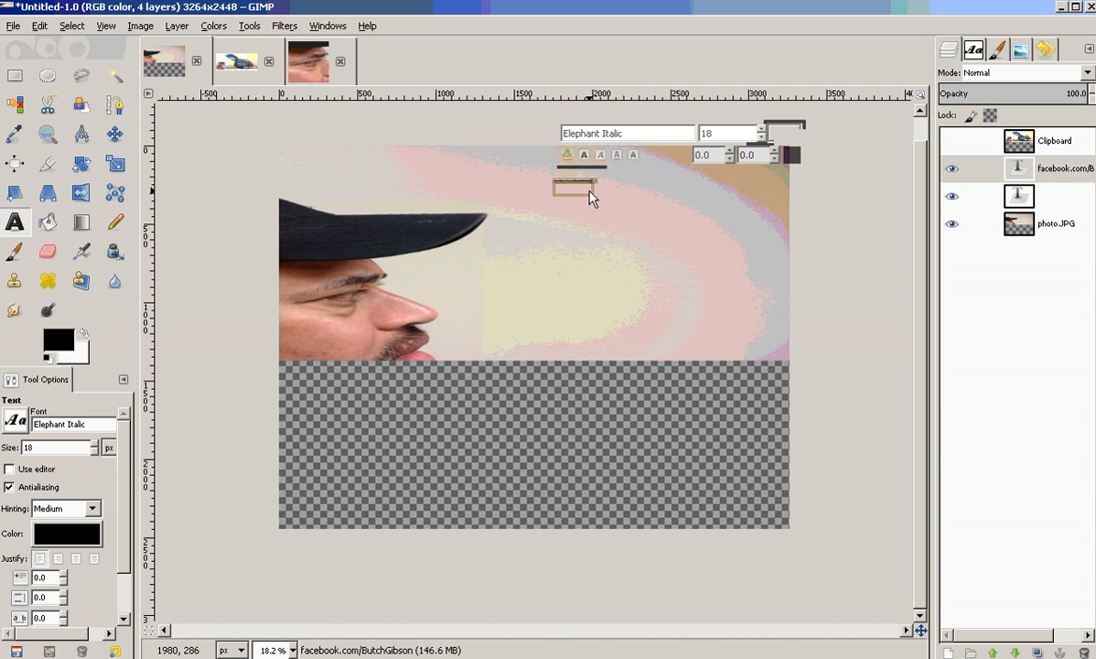
Enlarge the text box and set the text size to 200.
drag(594, 197, 729, 261)
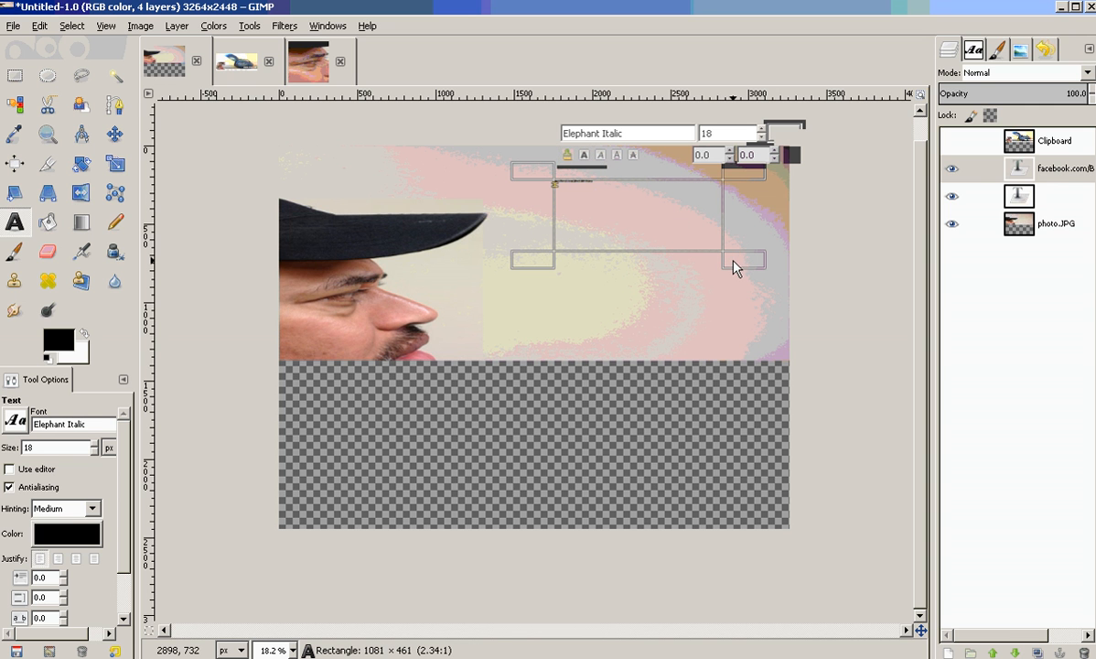
drag(594, 181, 547, 173)
drag(722, 142, 703, 137)
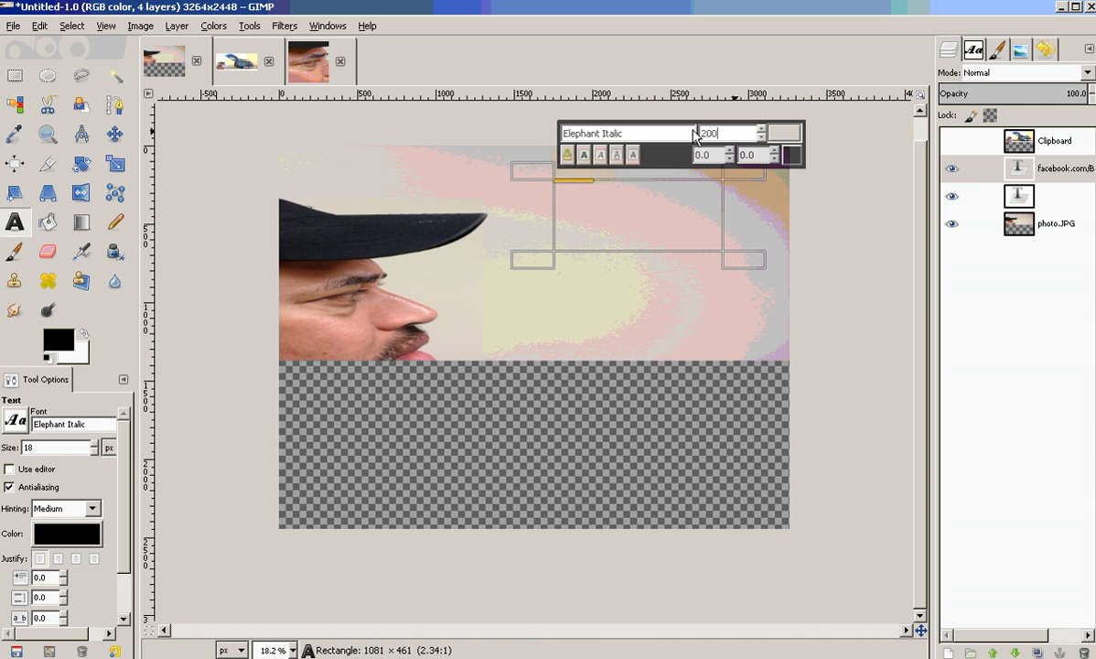
text(200)
key(Return)
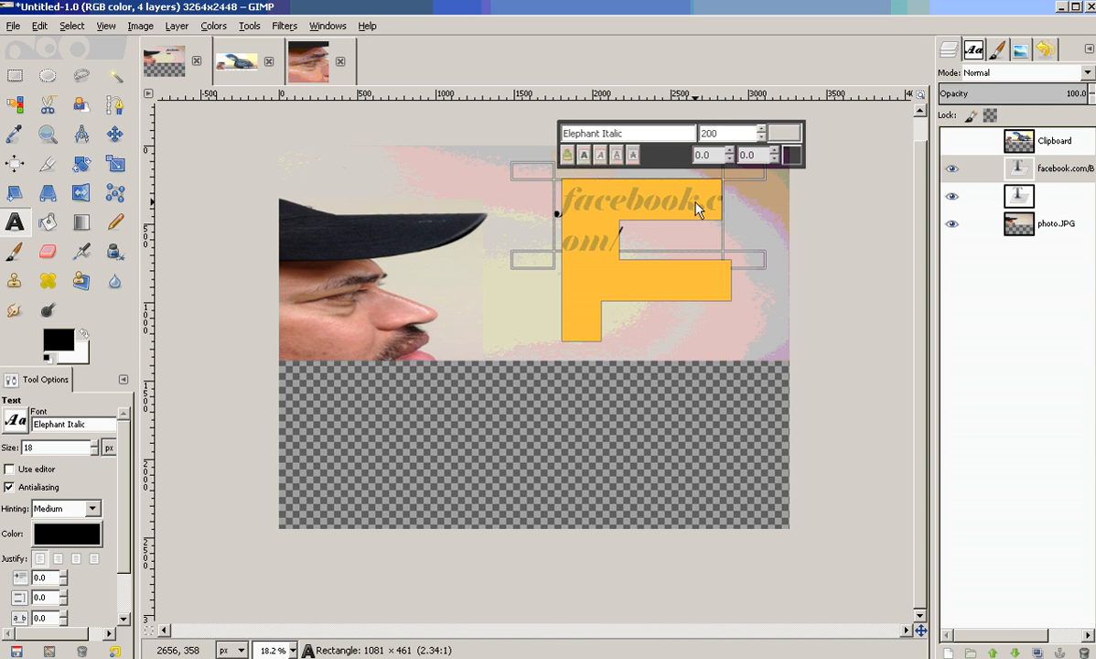
Move and resize the text box so it sits over the upper right of the photo.
drag(540, 265, 446, 265)
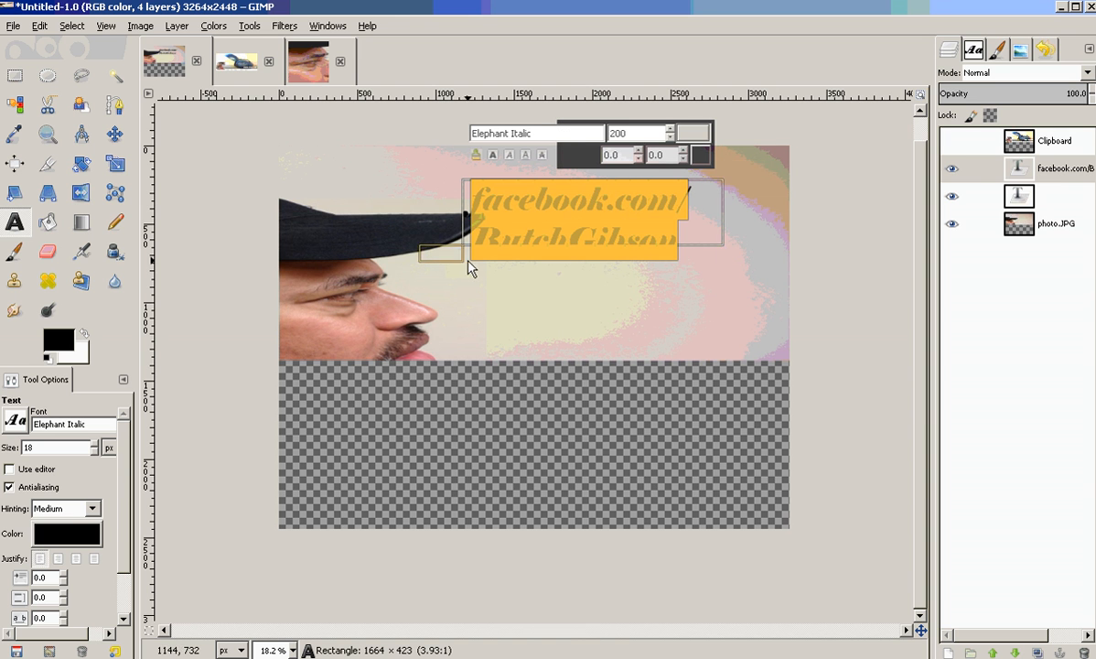
drag(741, 261, 783, 316)
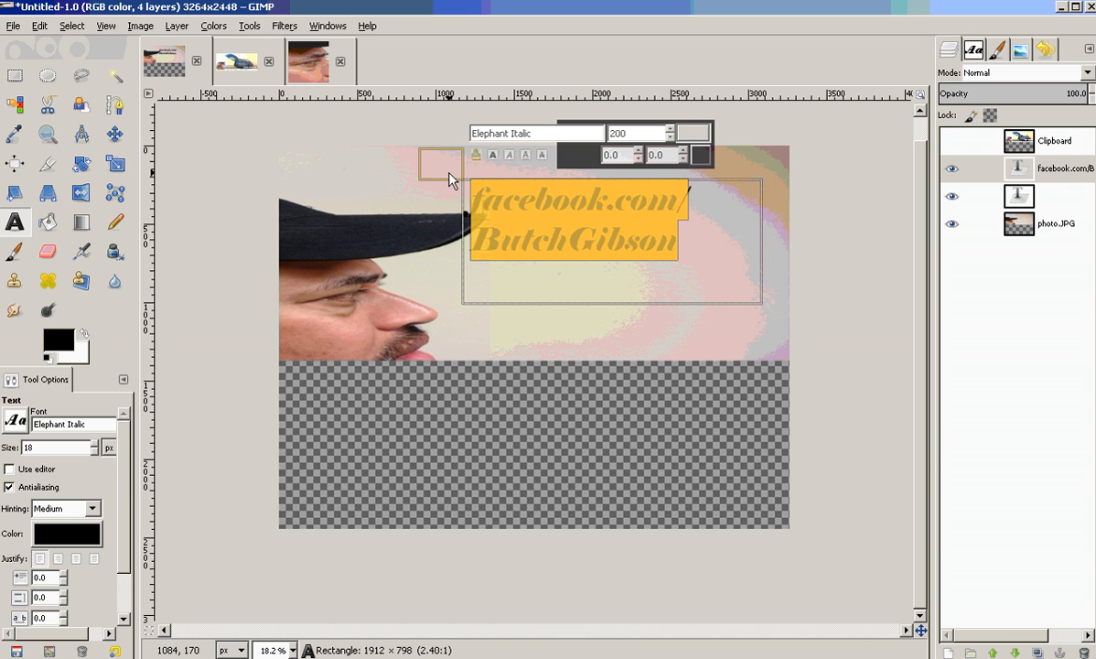
drag(423, 163, 476, 194)
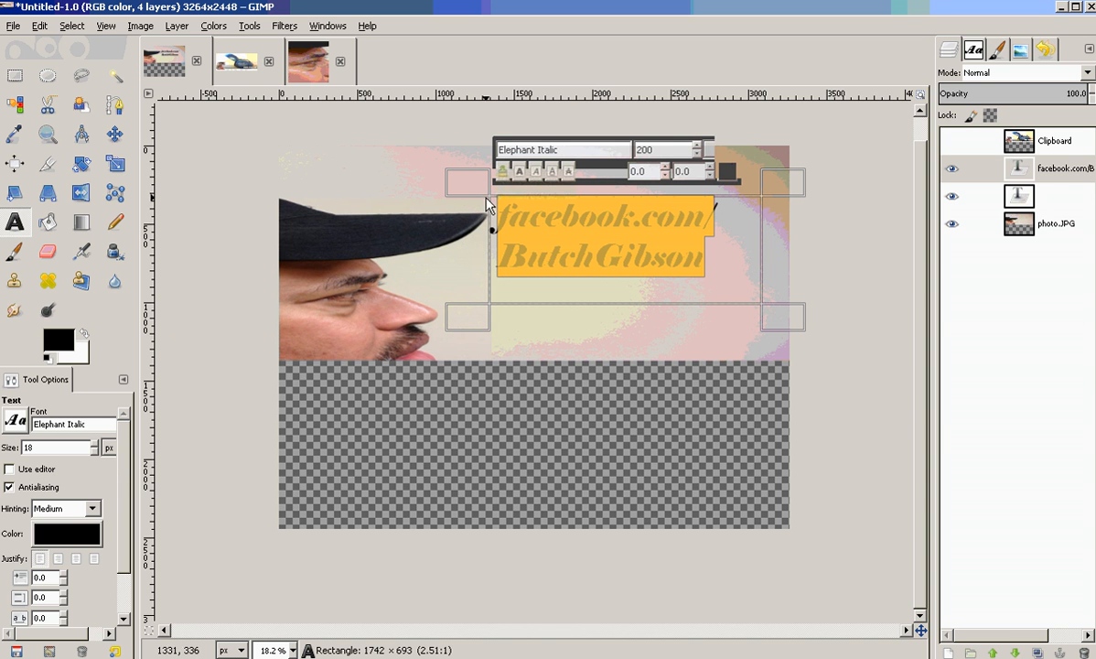
drag(768, 194, 787, 158)
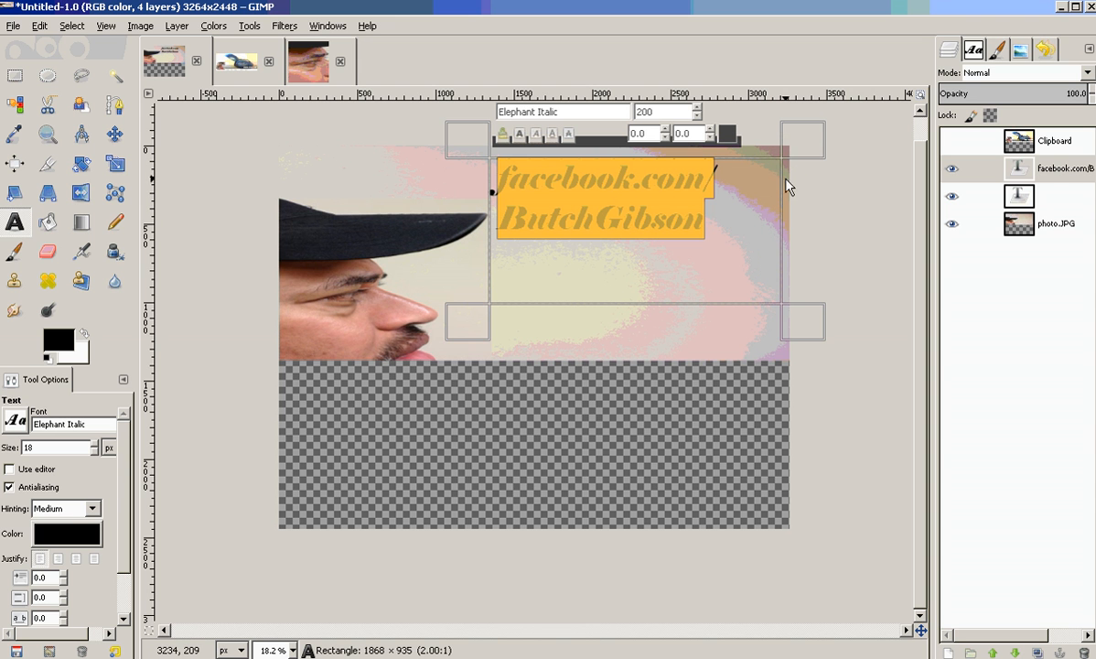
drag(791, 326, 804, 358)
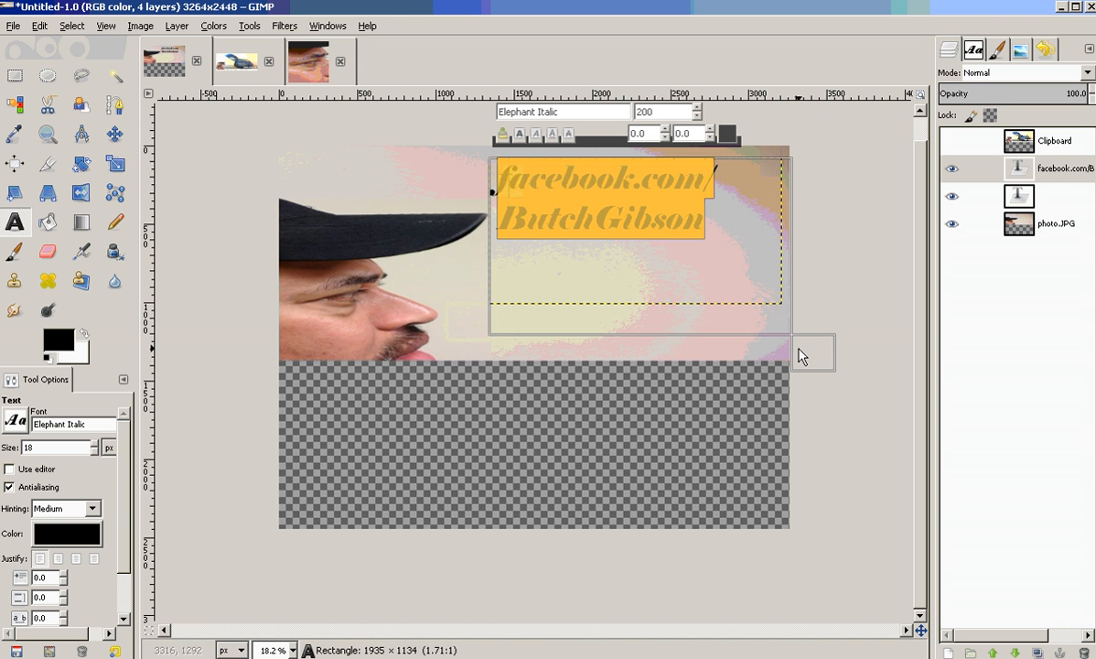
Set the text size to 250.
click(659, 111)
text(250)
key(Return)
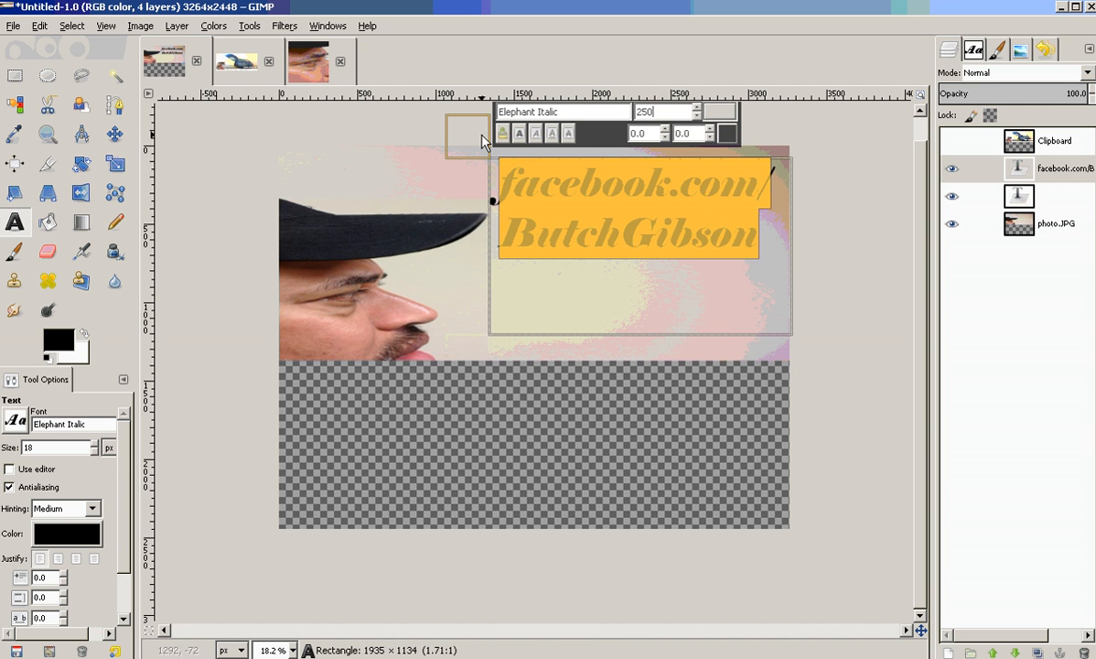
Move the text box lower on the photo and set the text color to red.
drag(483, 142, 485, 202)
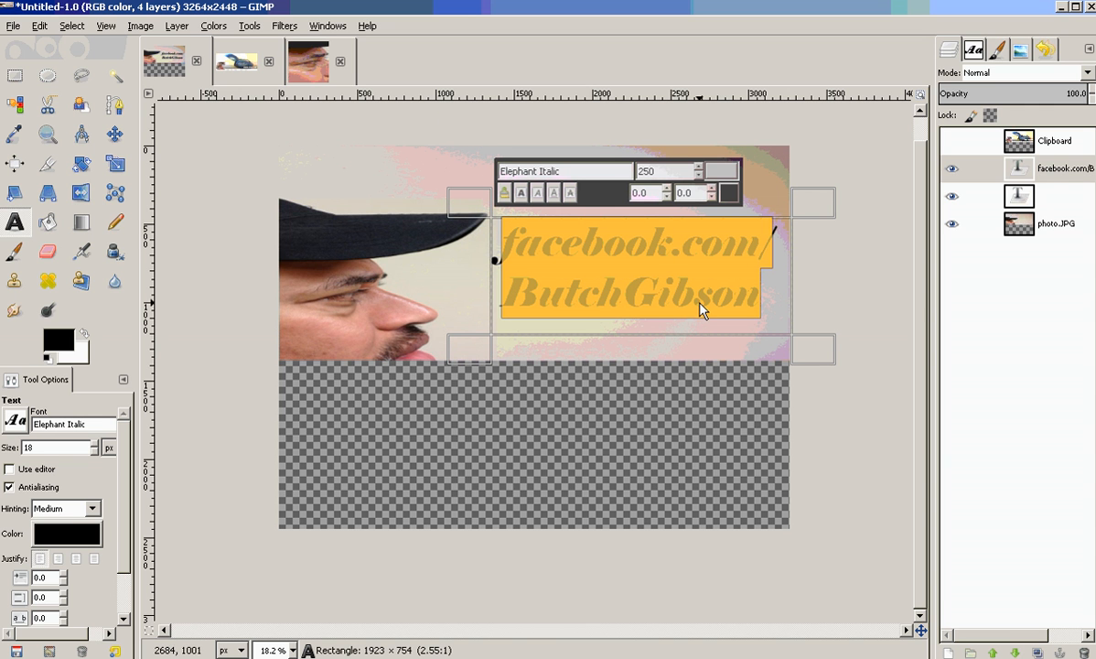
click(89, 537)
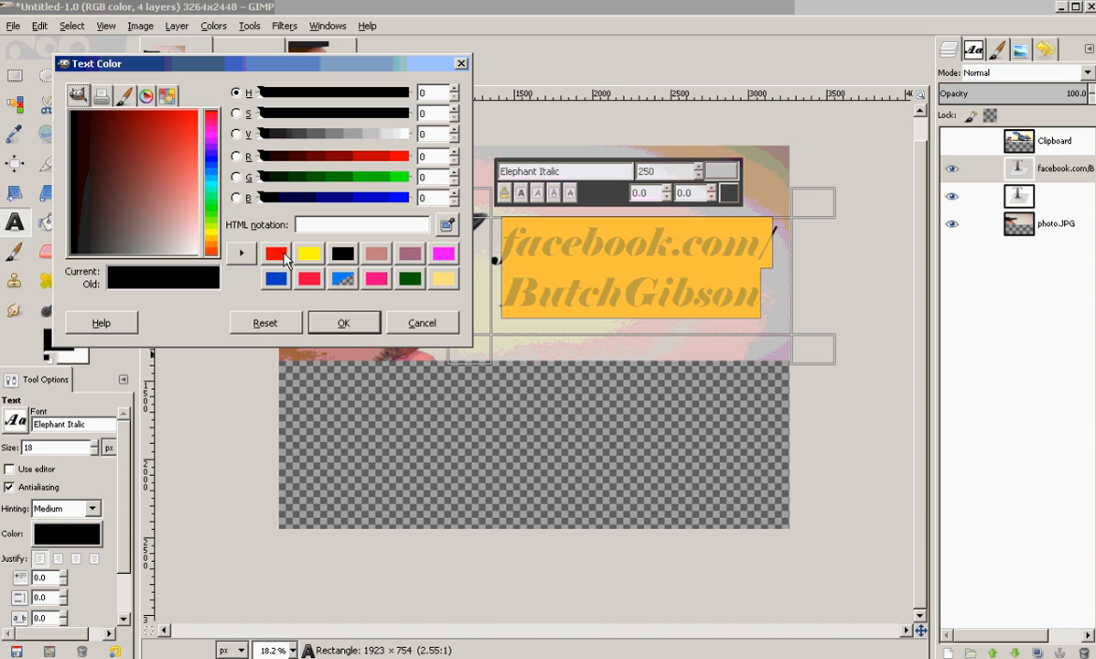
click(275, 255)
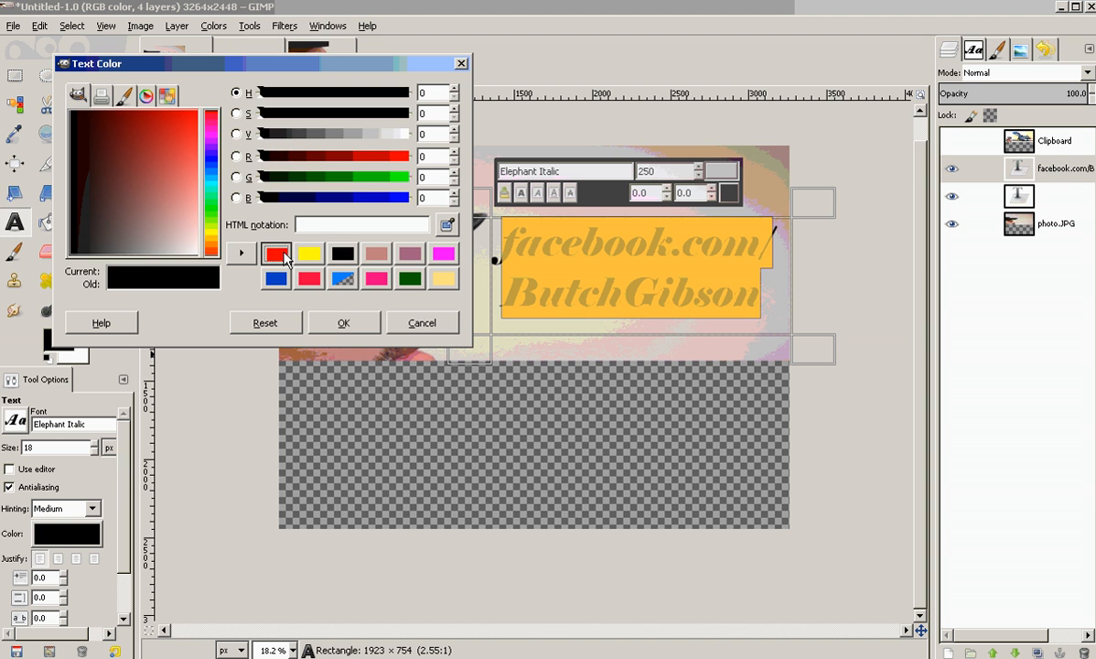
click(345, 326)
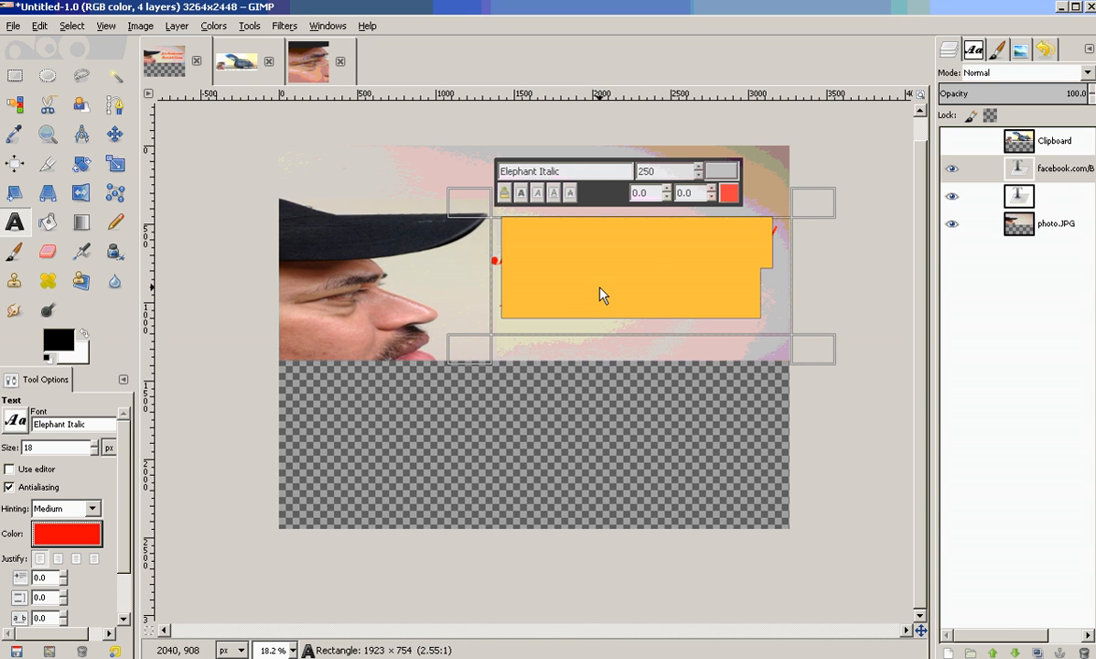
Export the image to FacebookCover2.JPG.
click(329, 134)
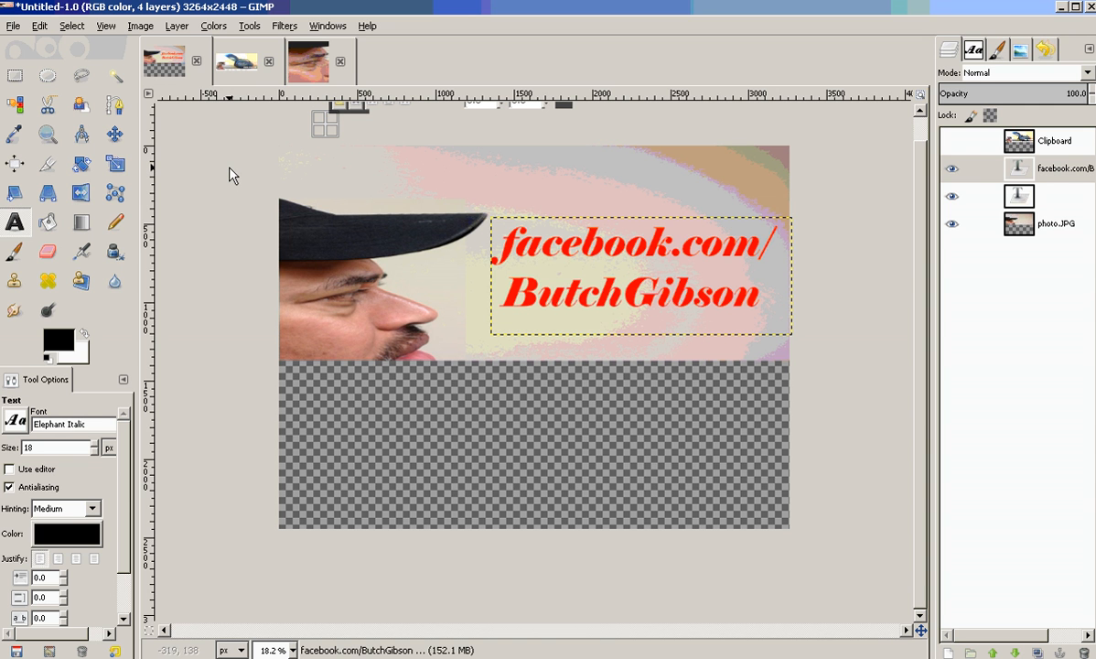
click(19, 32)
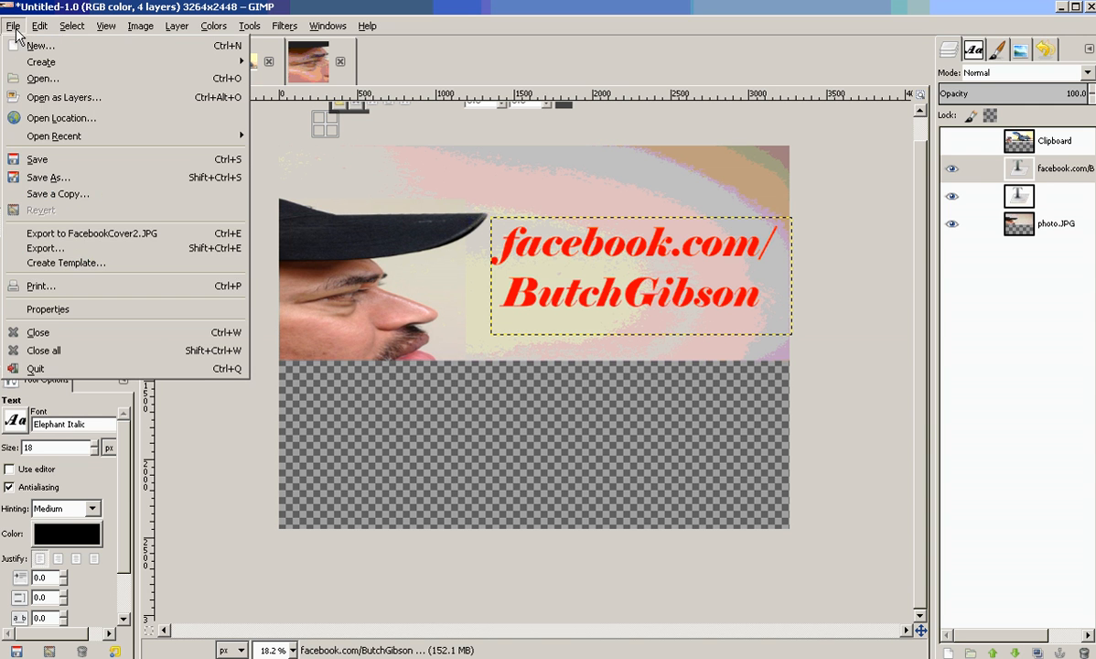
click(92, 234)
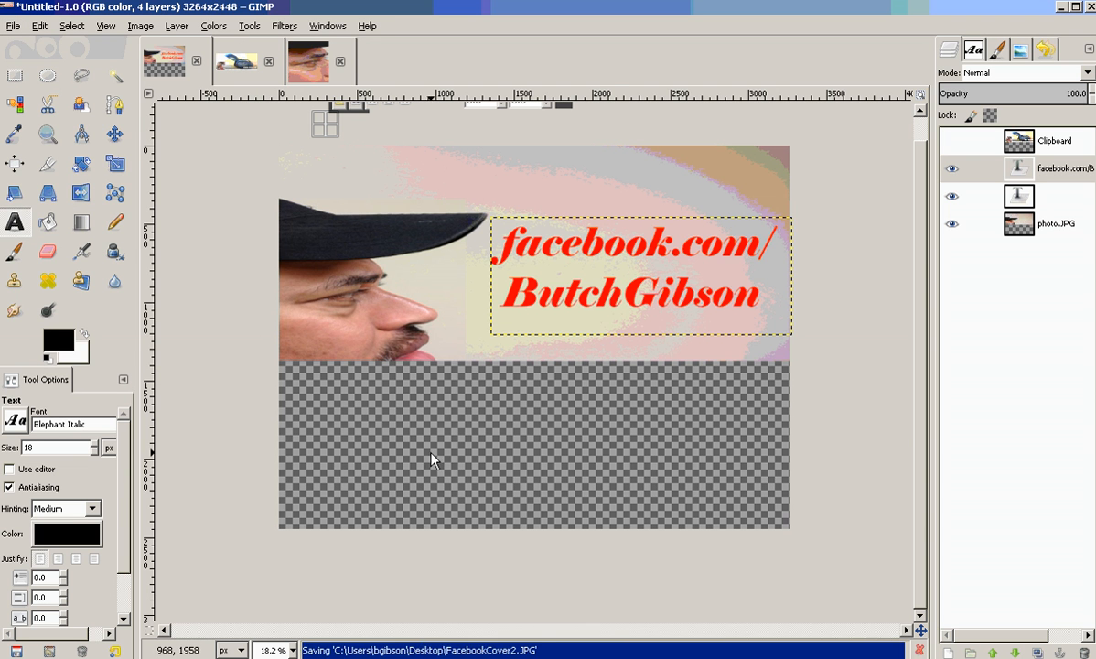
Open the recently exported FacebookCover2.JPG.
click(18, 27)
mouse_move(116, 144)
click(312, 140)
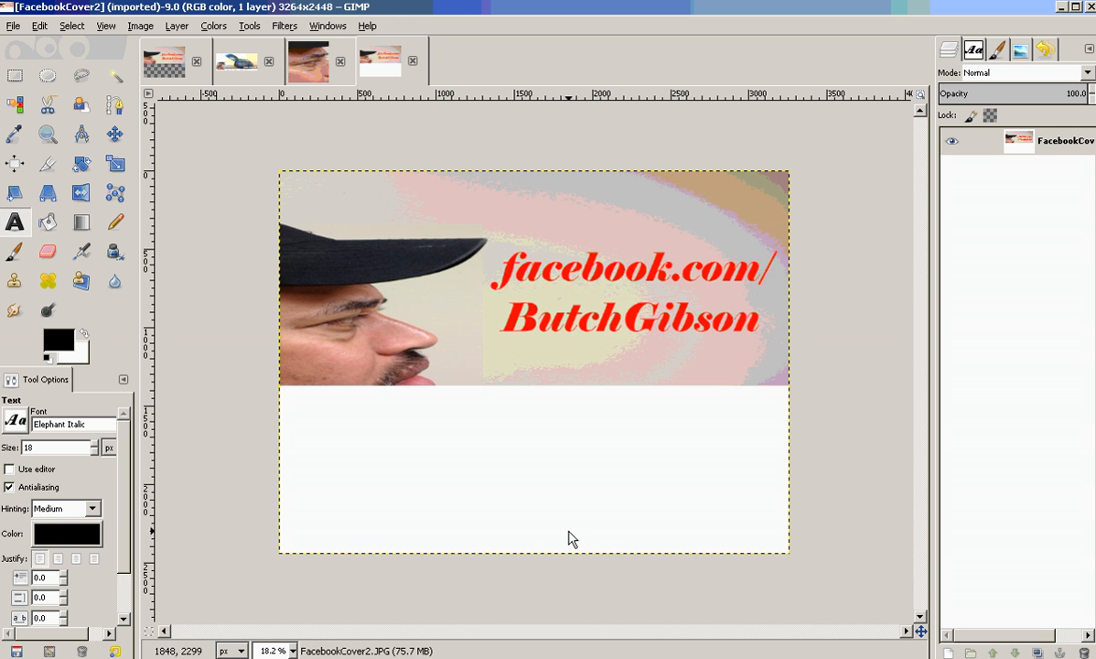
click(236, 64)
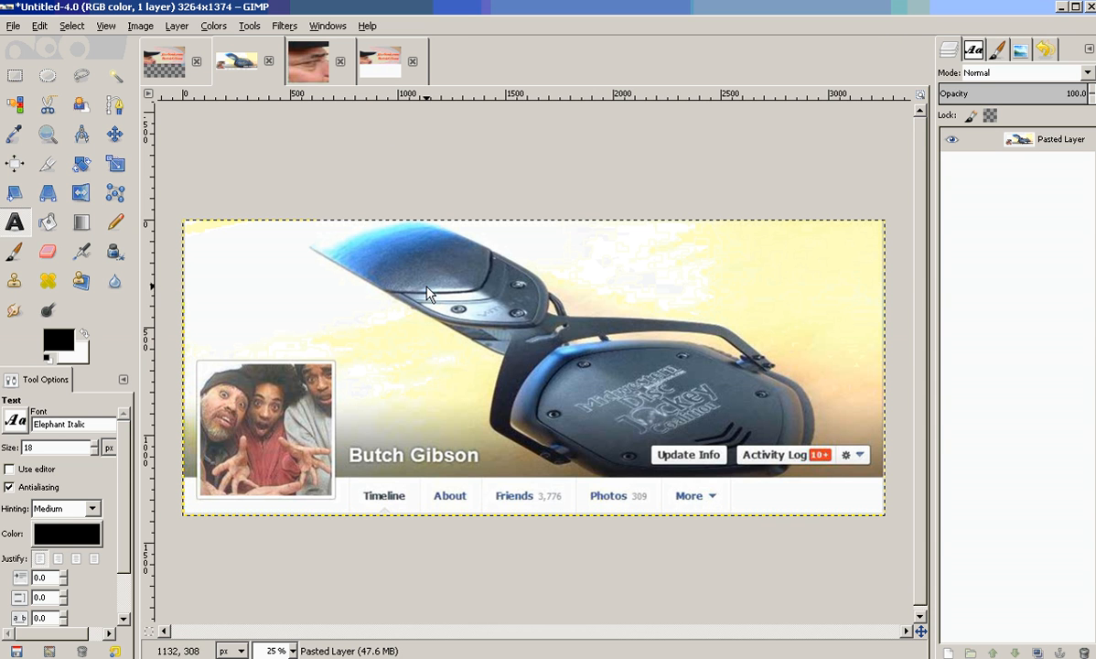
click(116, 176)
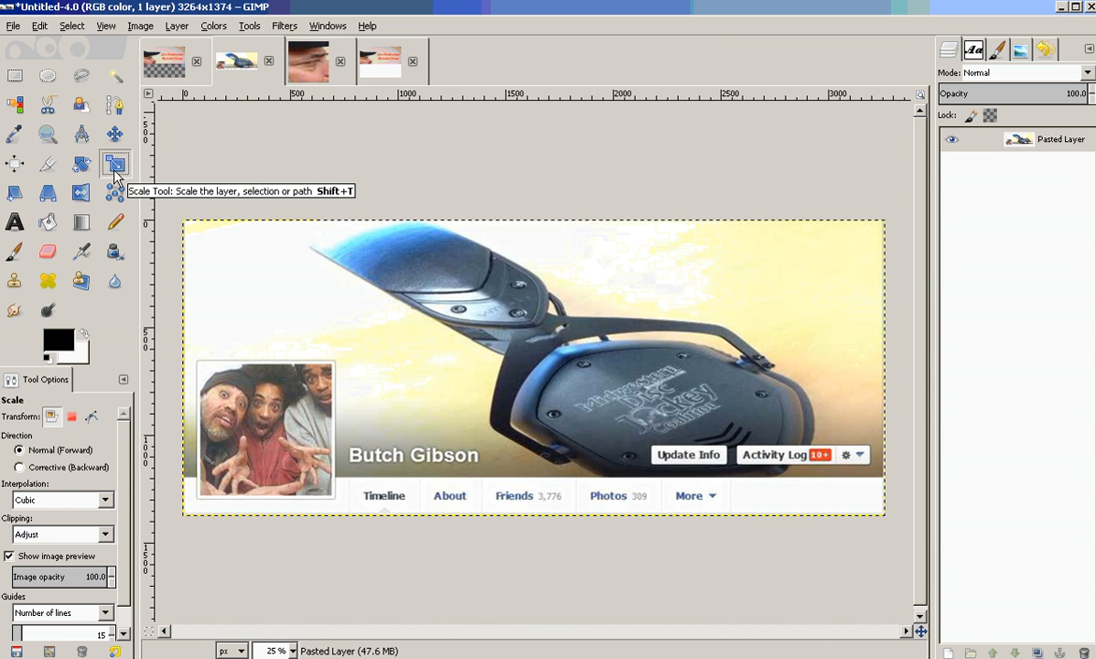
click(379, 311)
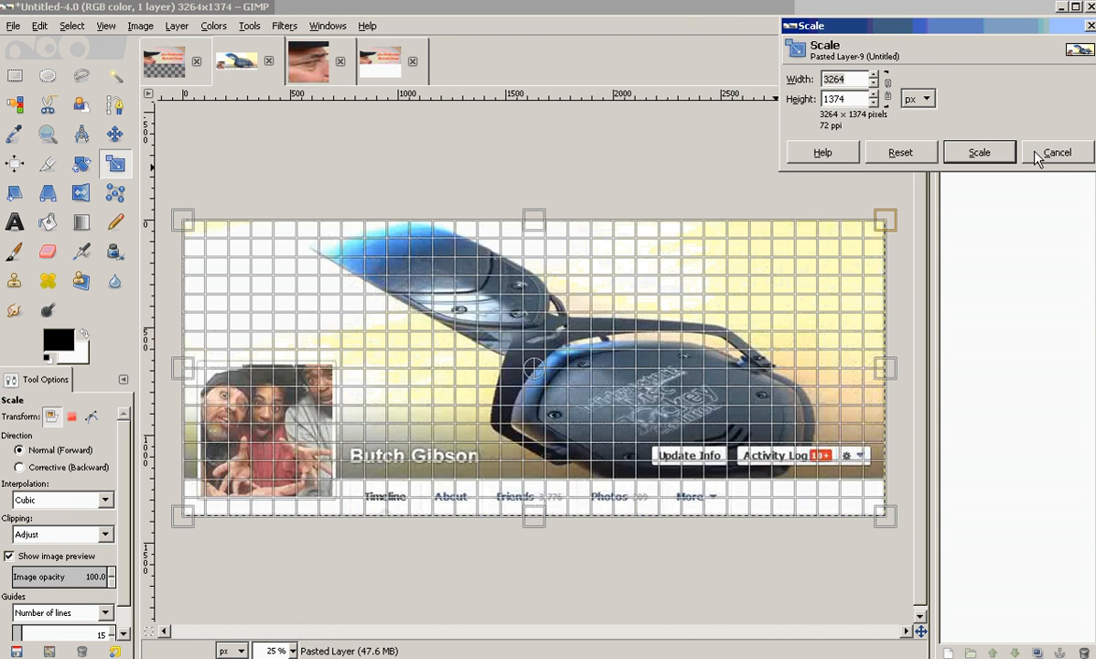
click(970, 150)
click(371, 63)
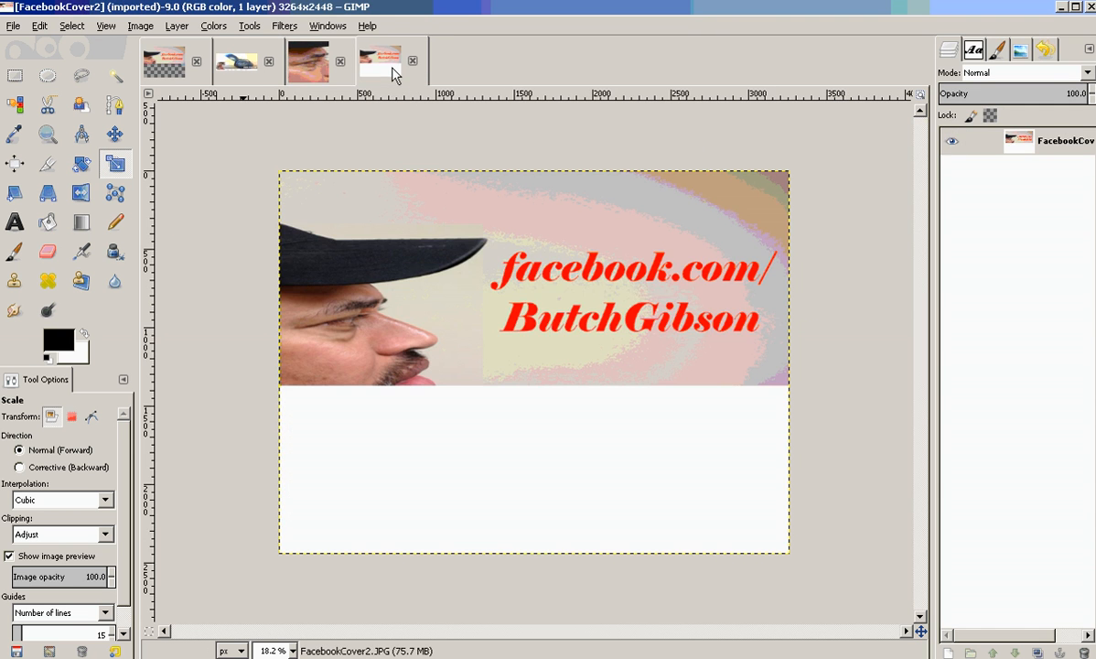
click(234, 61)
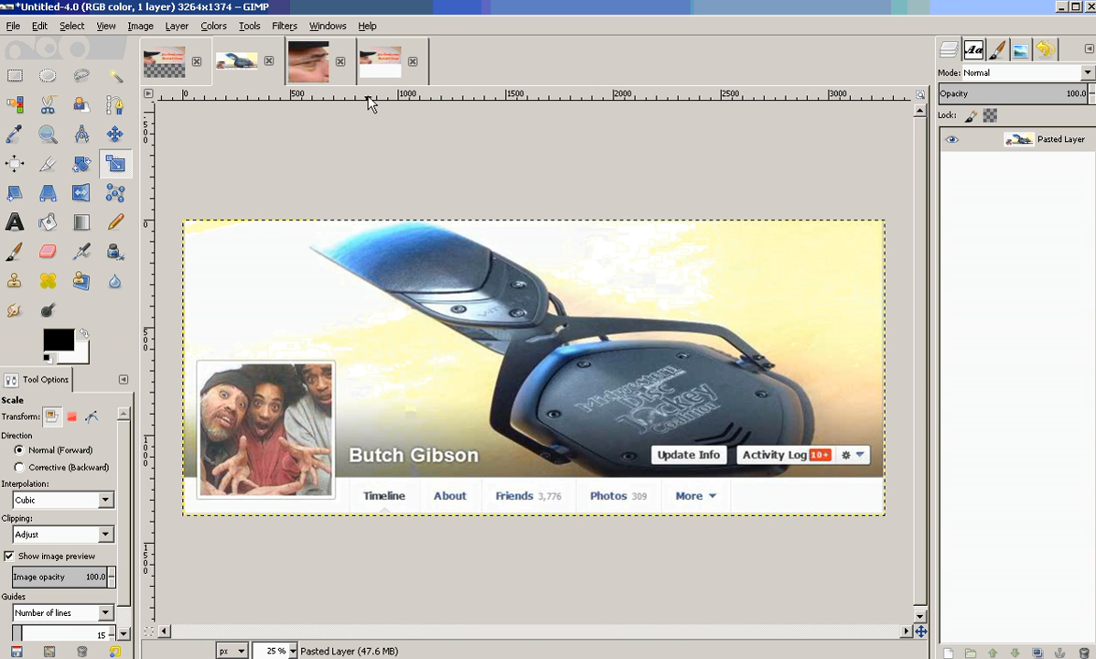
click(375, 65)
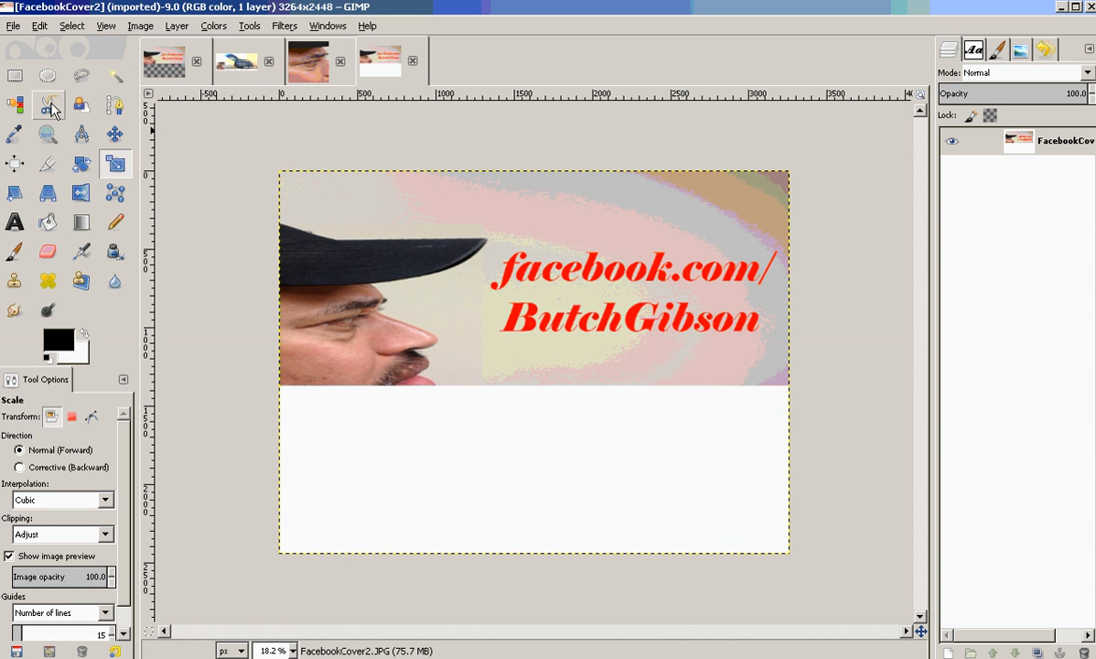
Select the photo area at the top and resize the canvas to 3264 × 1372 pixels.
click(20, 79)
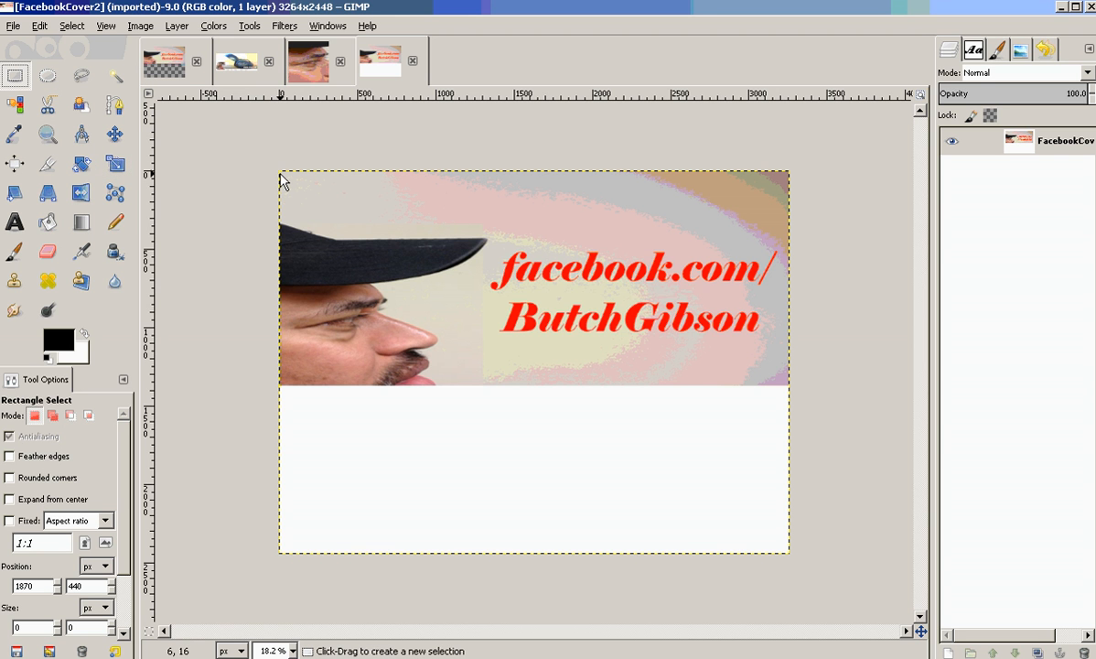
drag(281, 174, 792, 394)
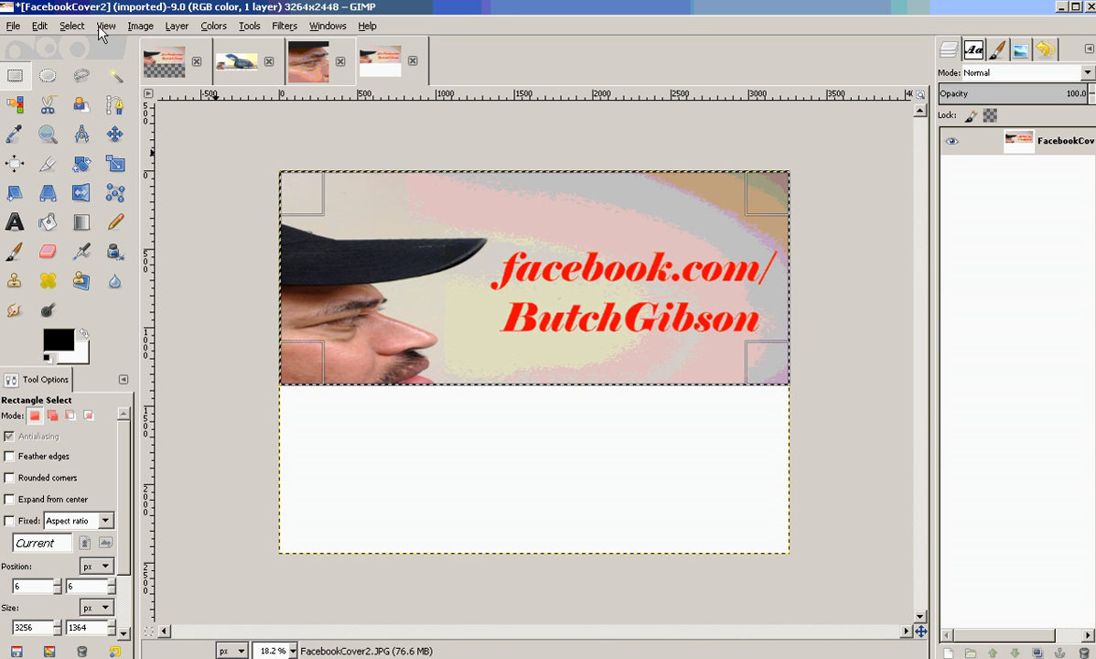
click(140, 25)
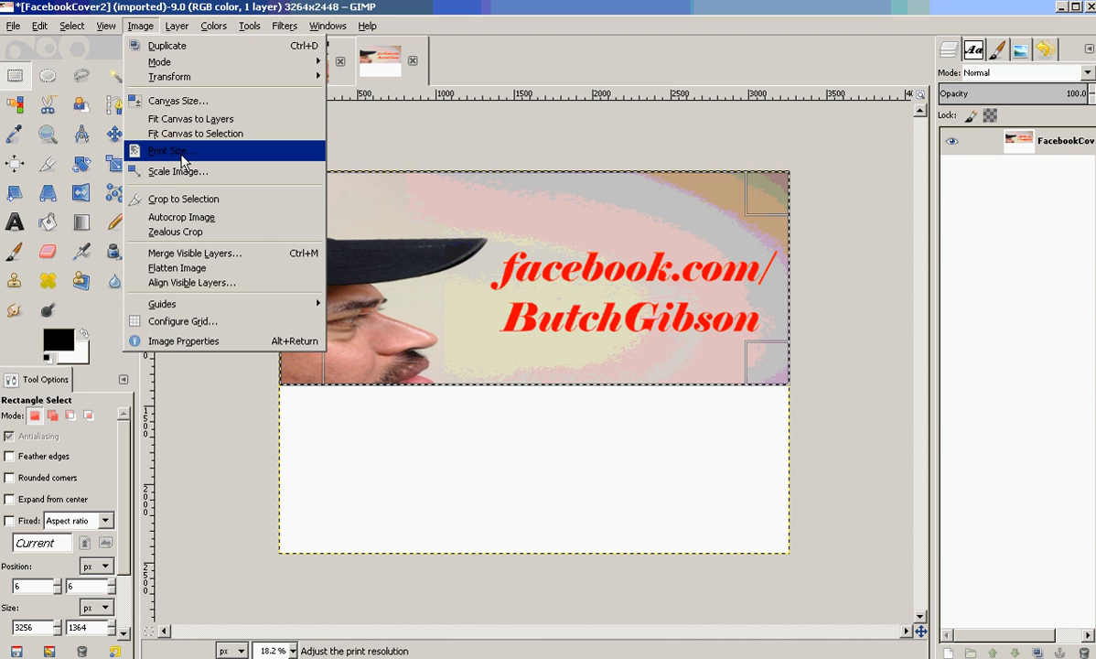
click(190, 101)
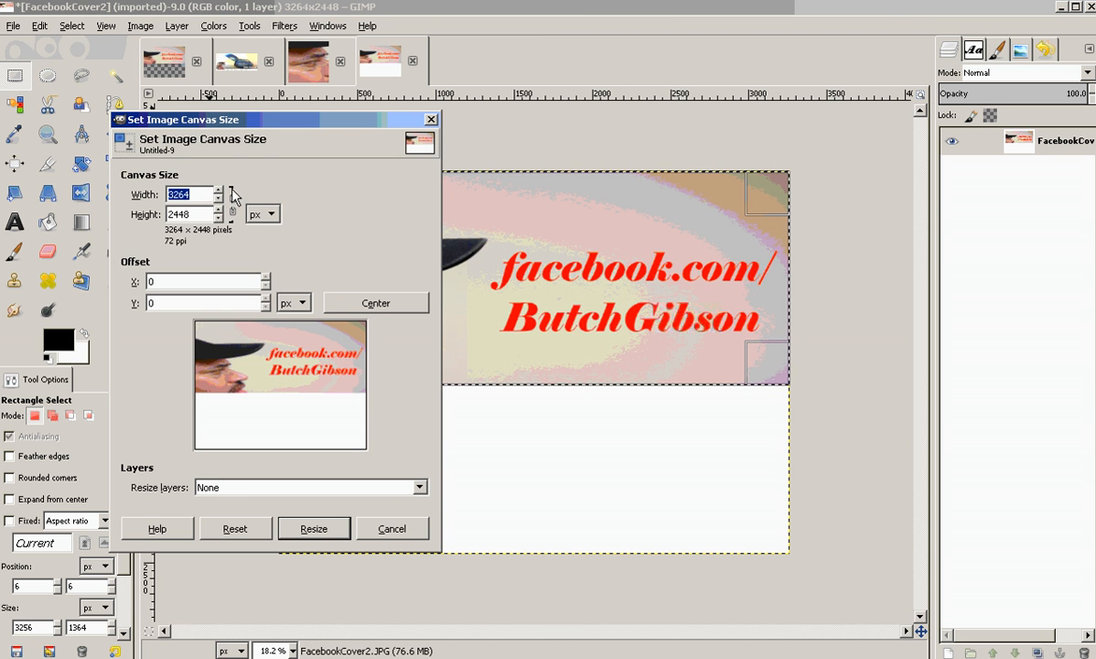
drag(200, 216, 147, 224)
text(3264)
key(BackSpace)
key(BackSpace)
key(BackSpace)
key(BackSpace)
text(13)
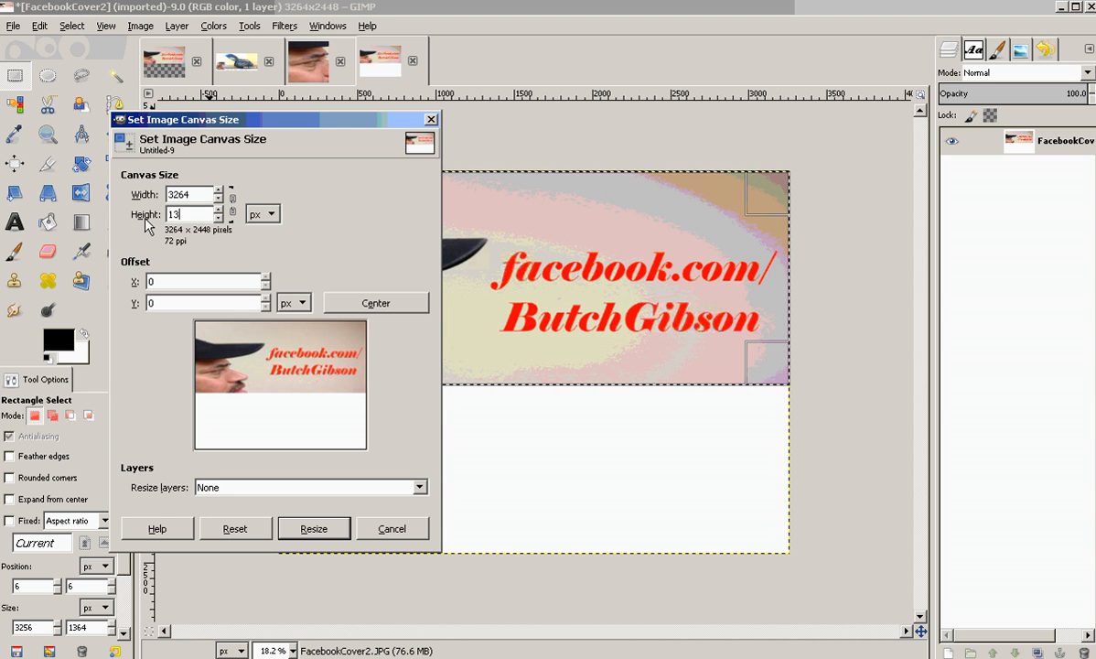
text(72)
click(194, 196)
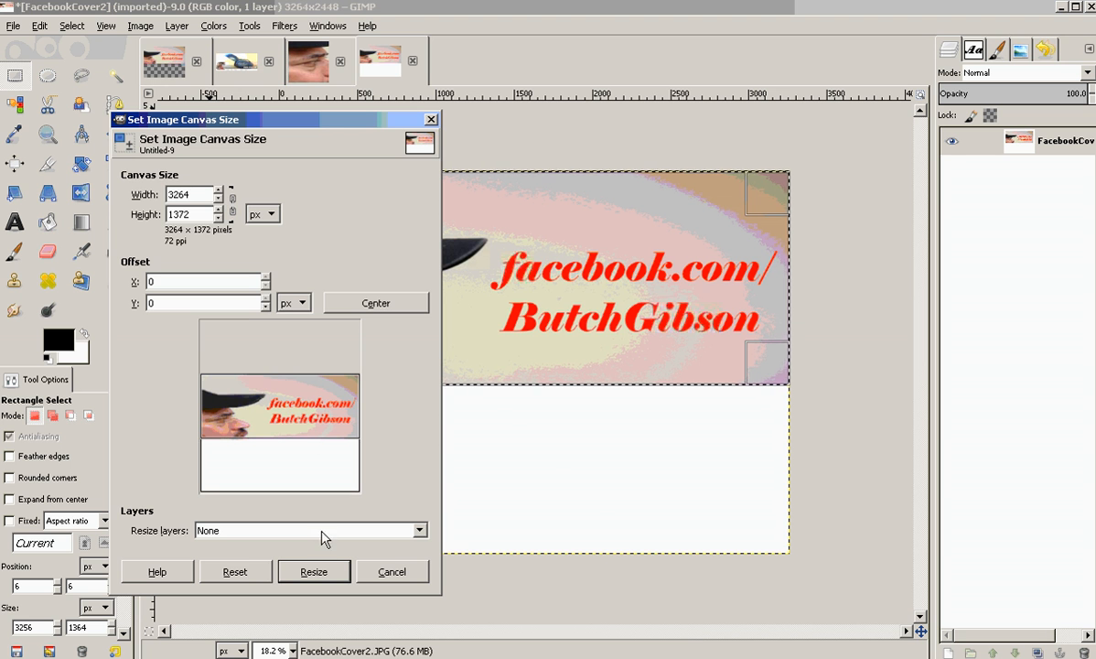
click(314, 571)
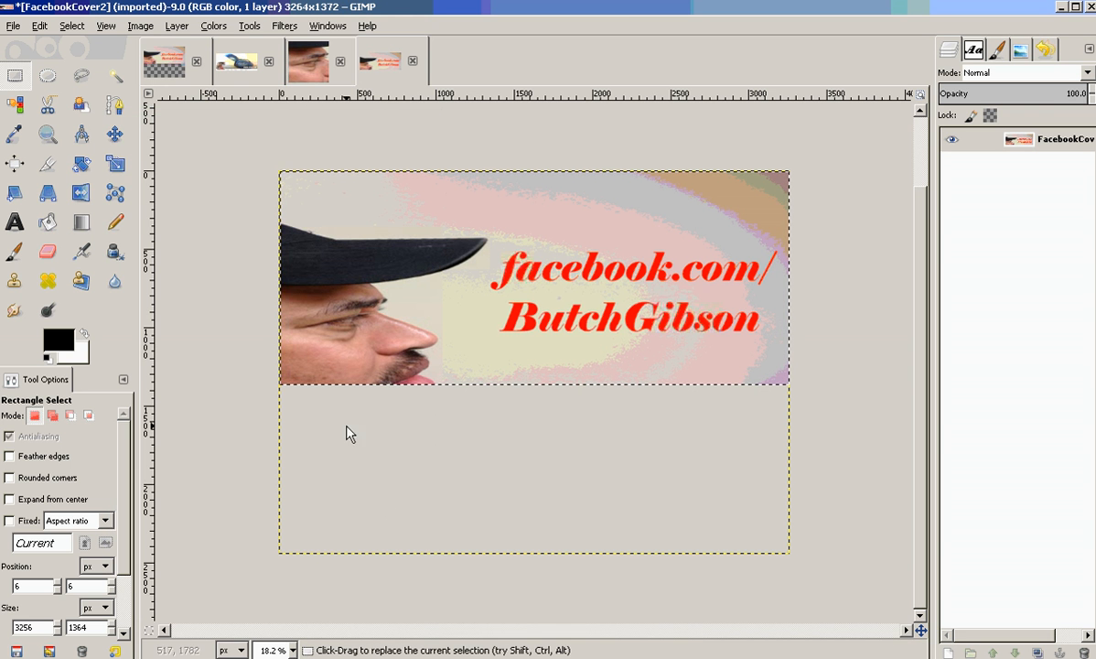
Overwrite FacebookCover2.JPG with the cropped image at quality 100.
click(13, 25)
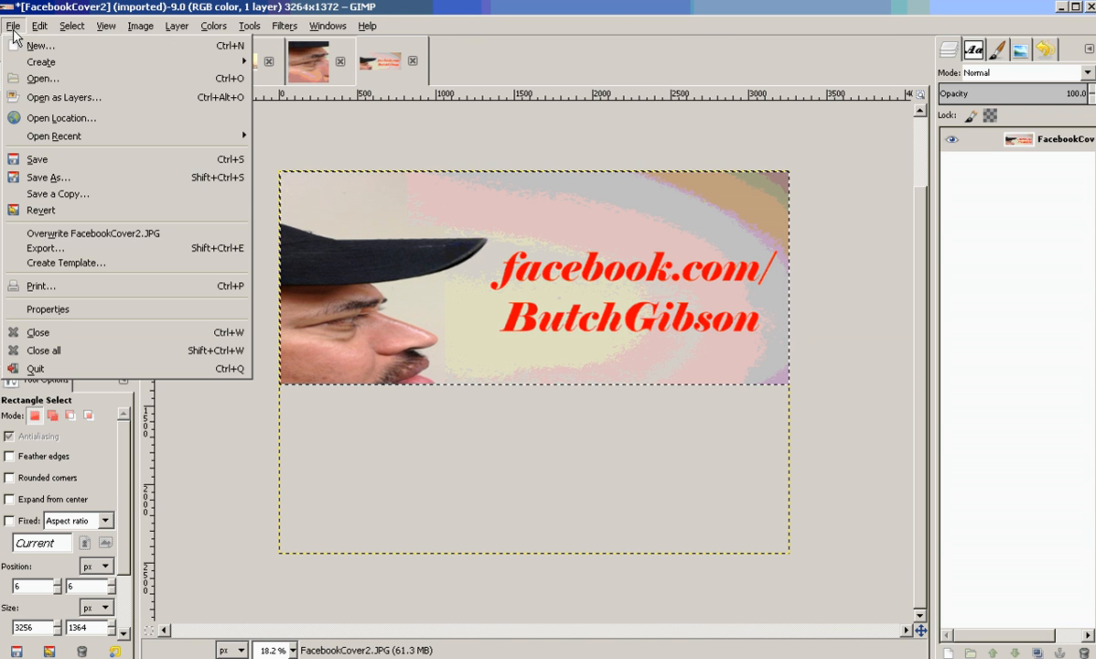
click(86, 235)
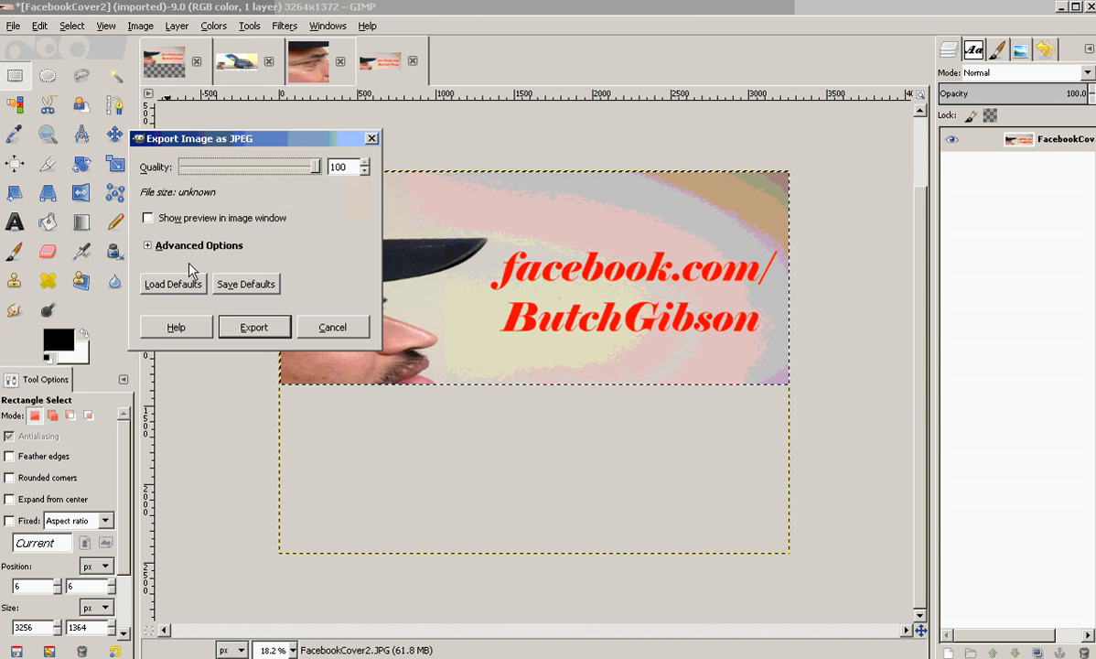
click(255, 327)
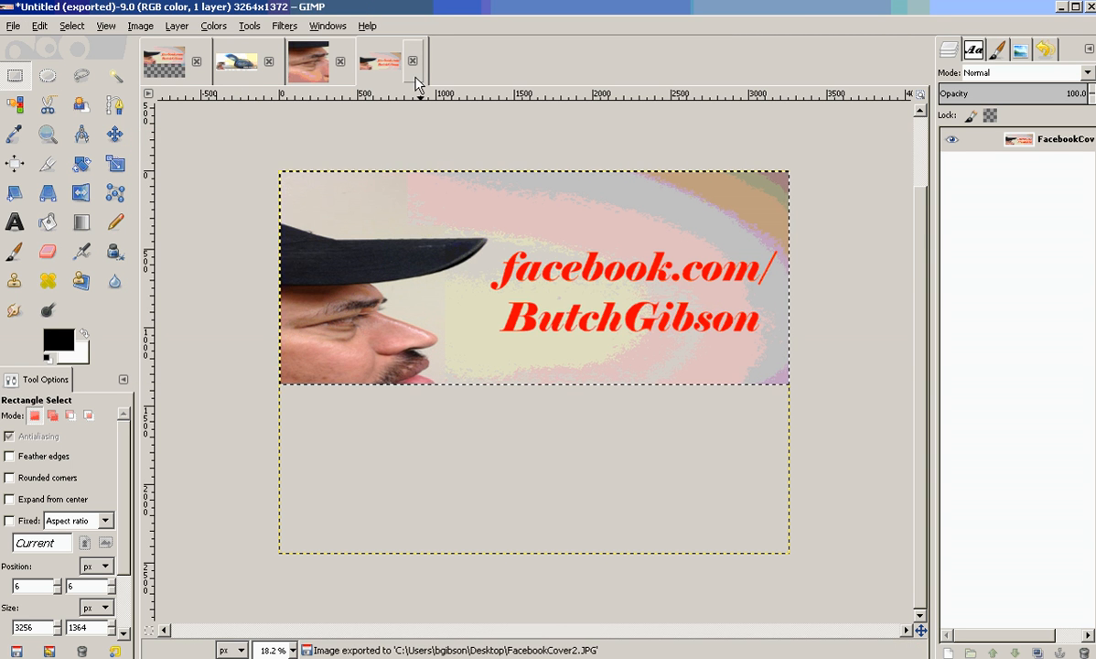
Reopen FacebookCover2.JPG from the recent files.
click(14, 26)
mouse_move(183, 137)
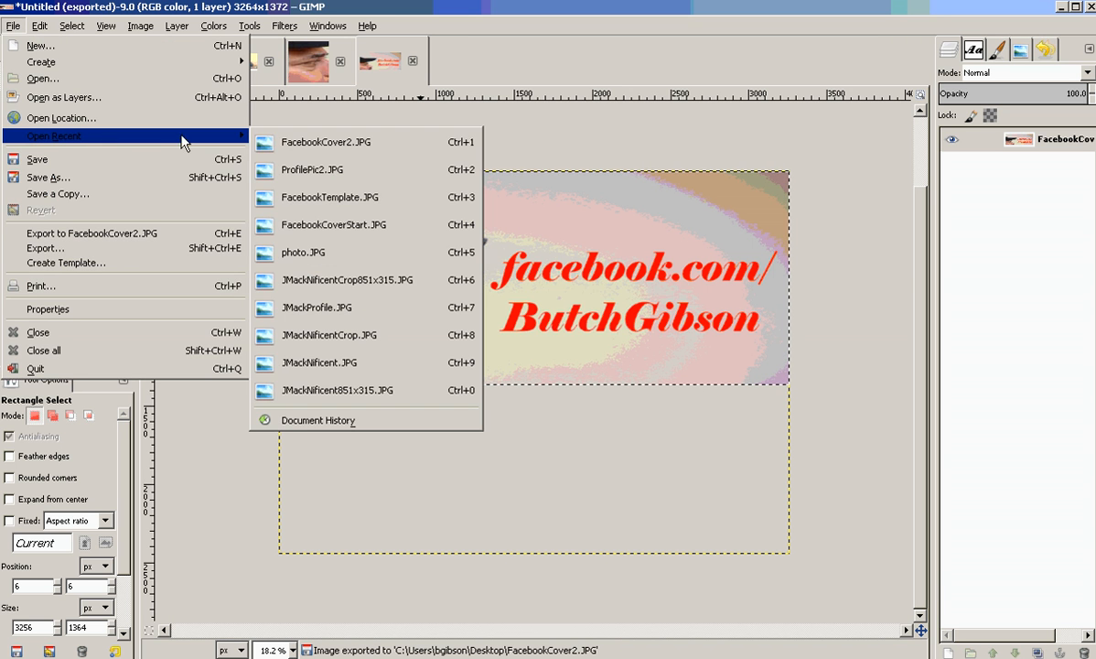
click(304, 145)
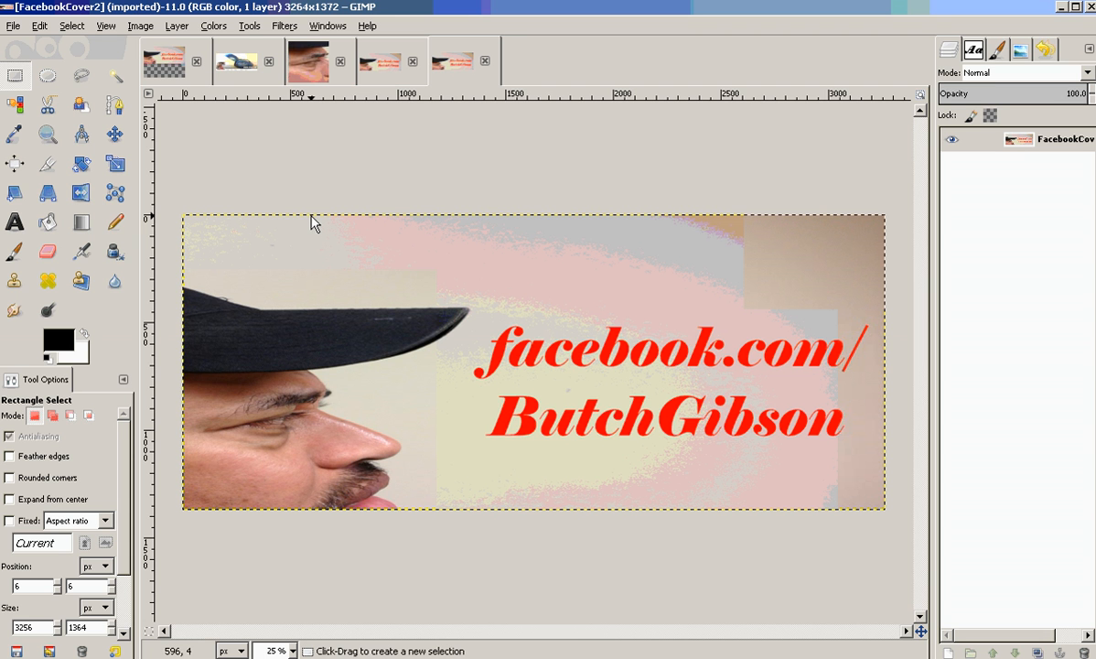
Unlink the aspect ratio and scale the image to 851 × 315 pixels.
click(13, 26)
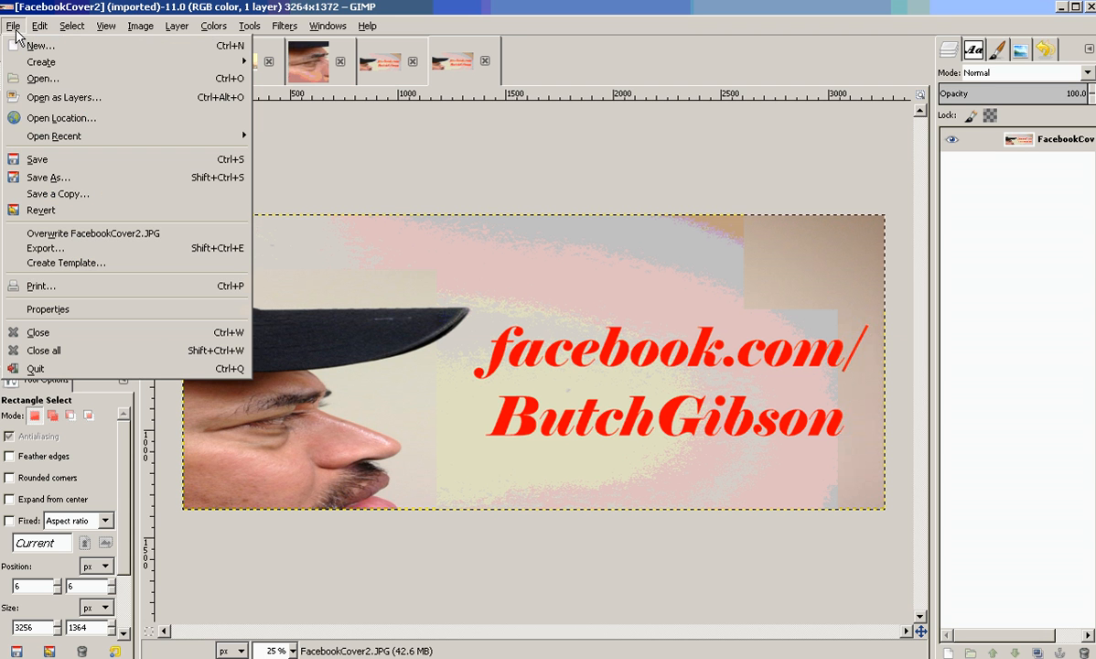
mouse_move(137, 32)
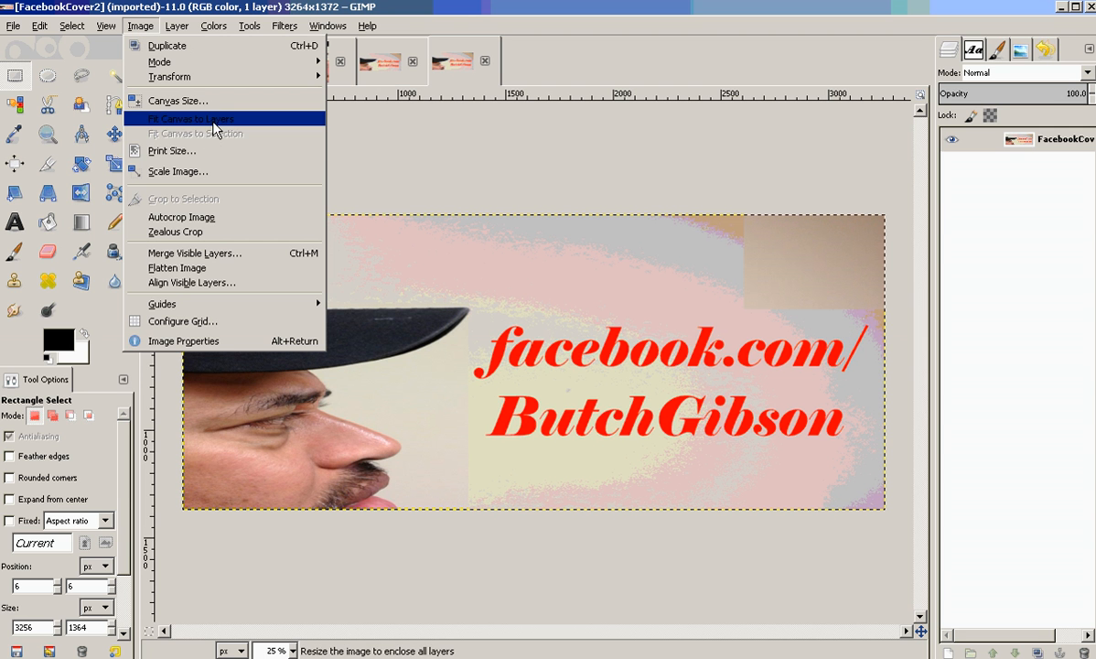
click(210, 171)
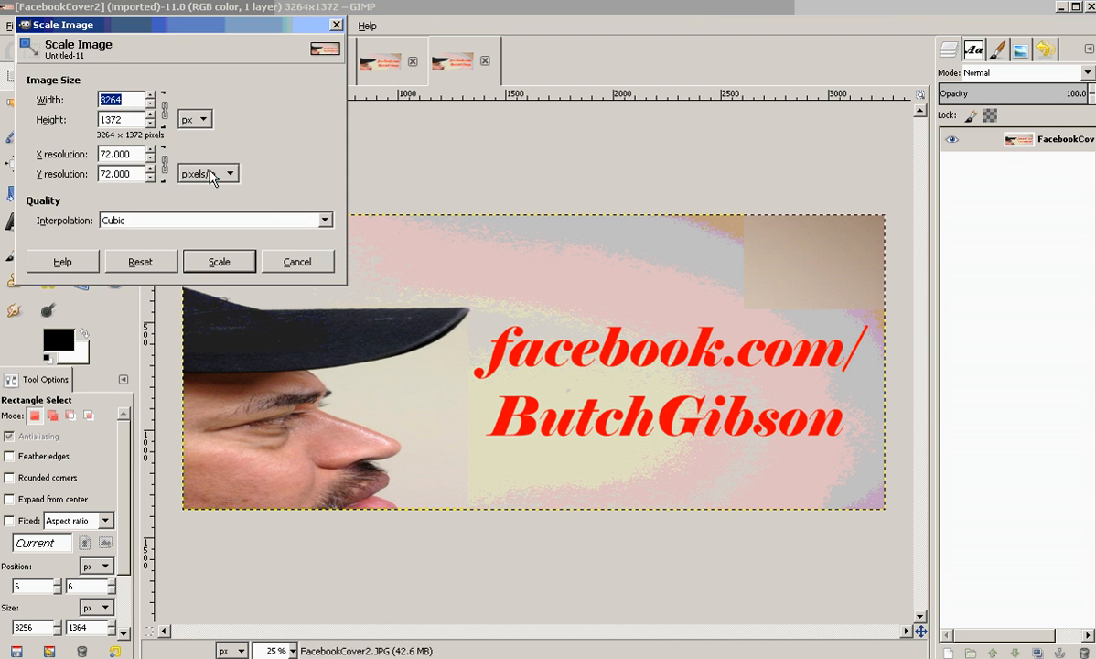
click(165, 109)
drag(132, 103, 20, 86)
text(851)
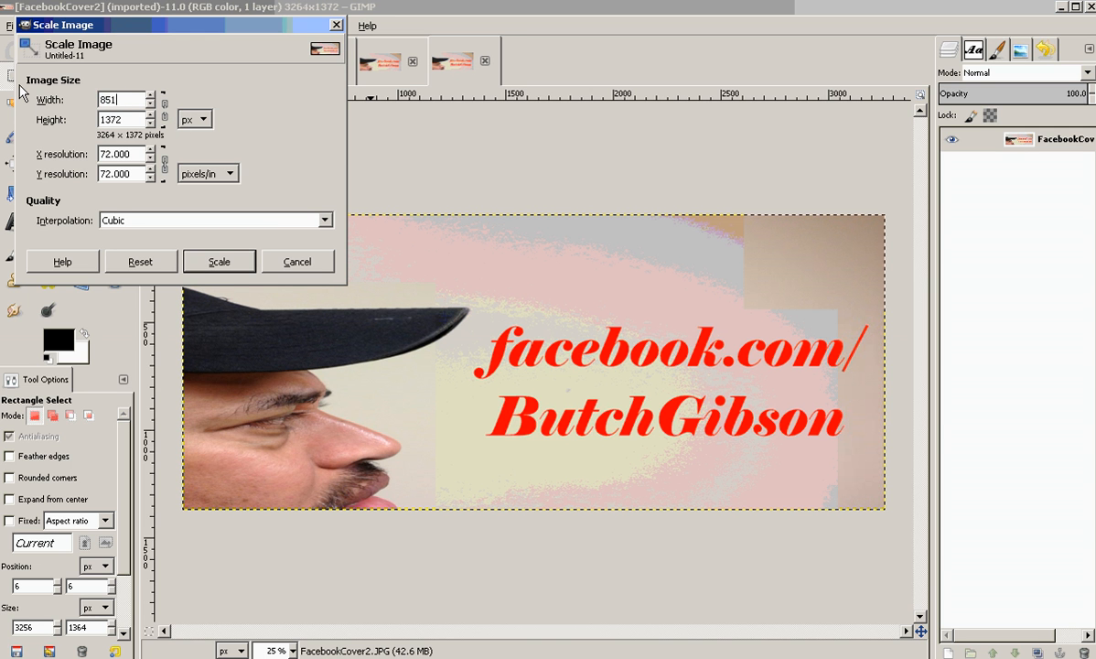
text(315)
key(Tab)
click(220, 262)
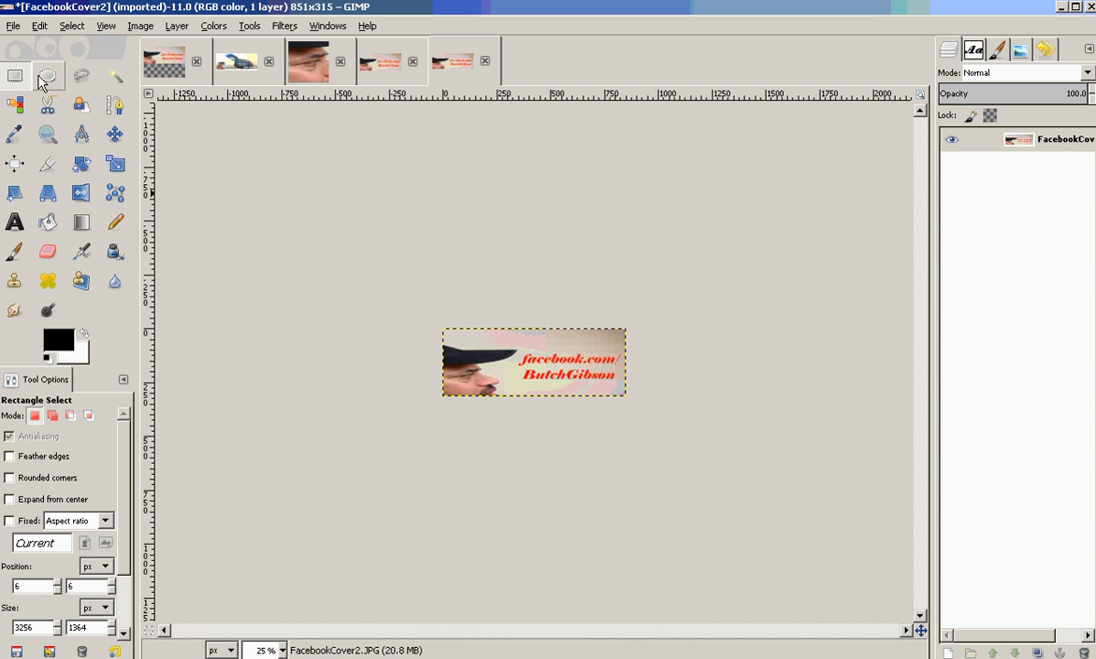
Export the image to the Desktop as FacebookCover2-851x315.JPG at JPEG quality 100.
click(13, 25)
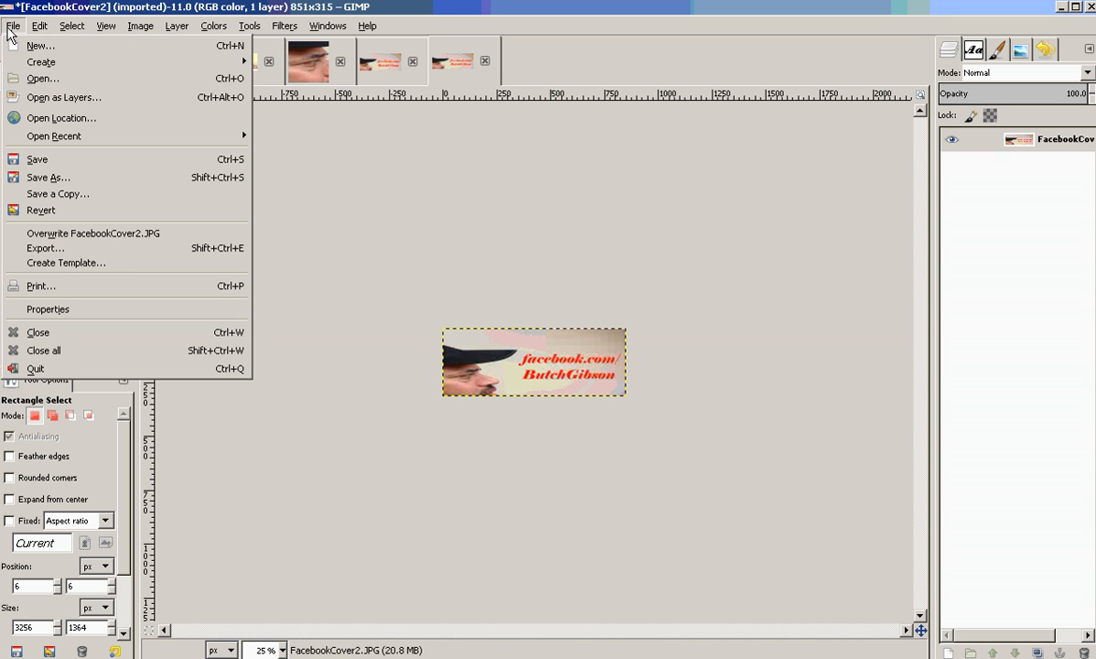
click(92, 249)
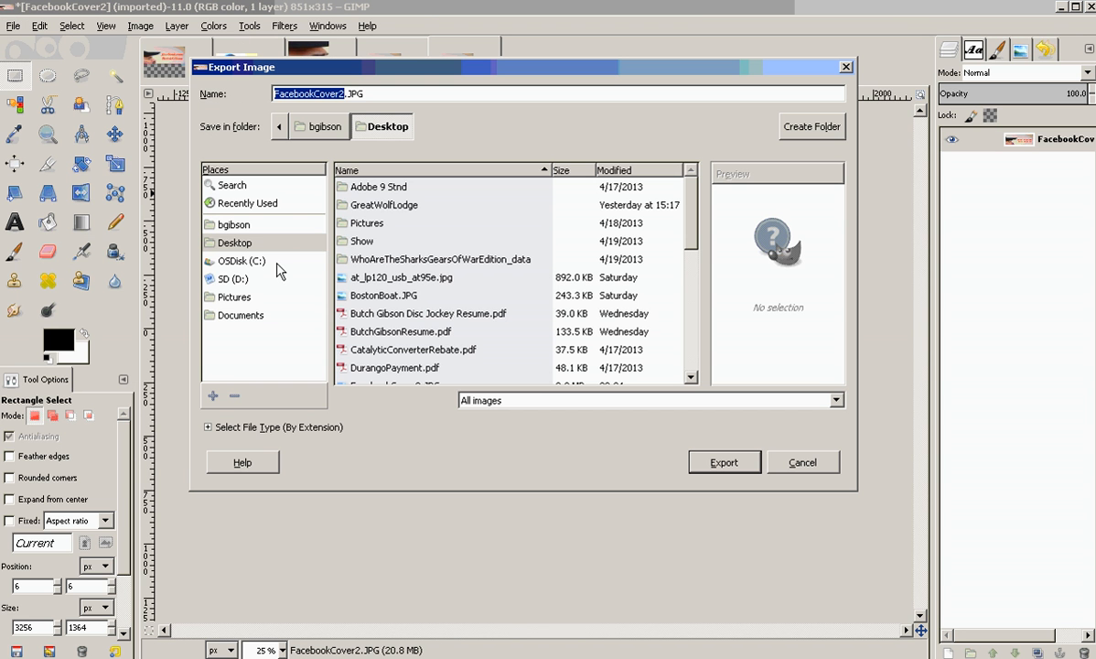
click(346, 94)
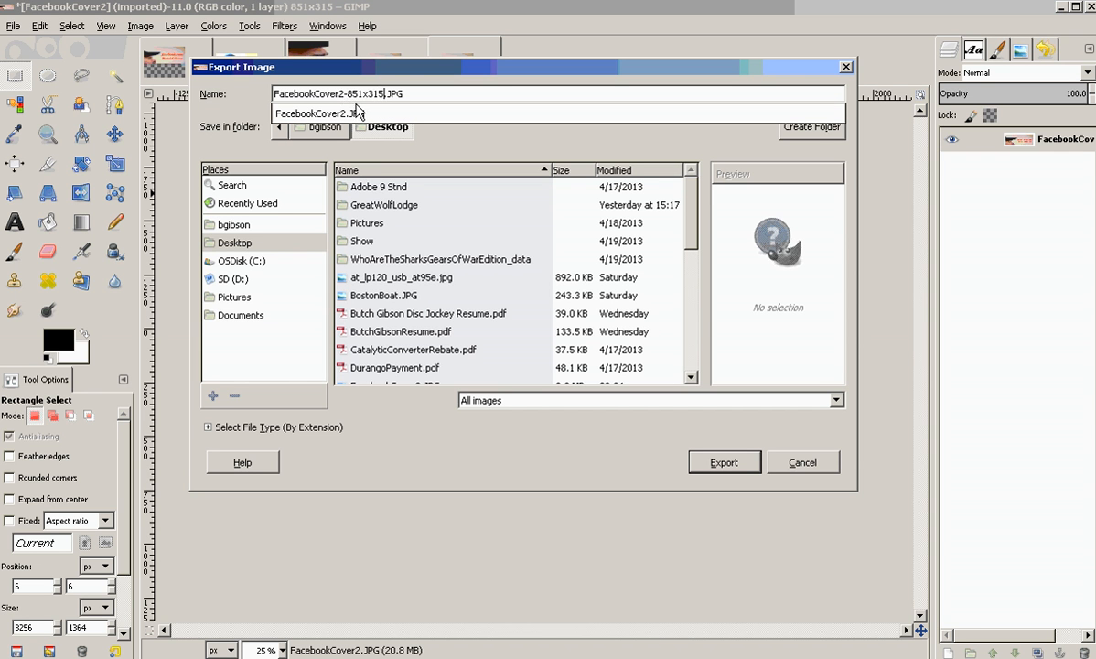
click(719, 464)
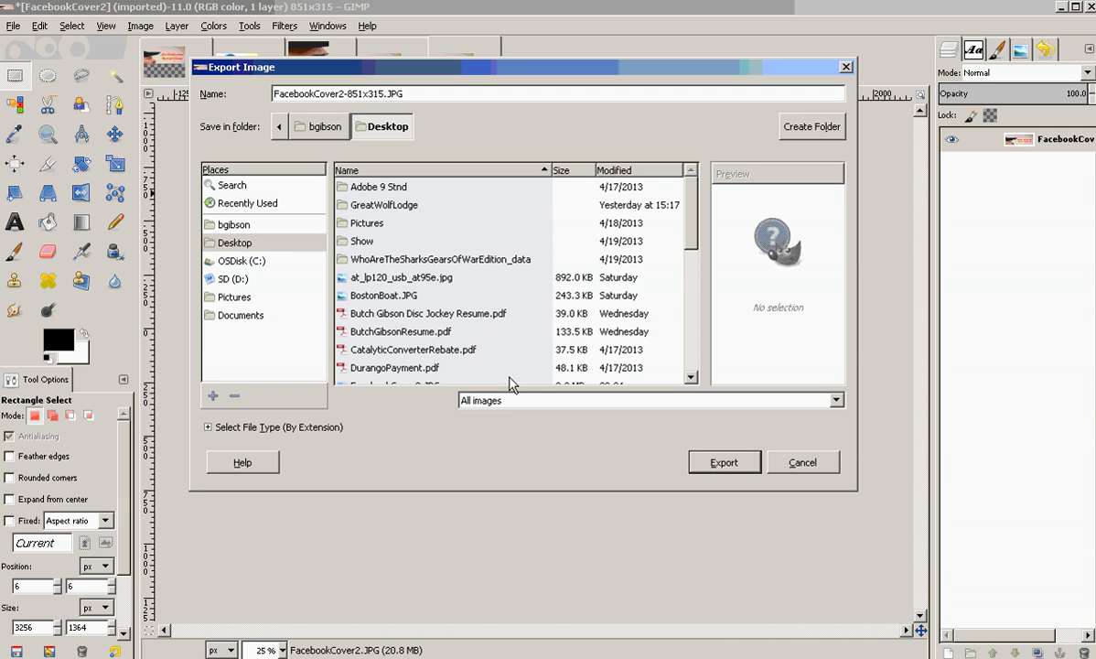
click(723, 465)
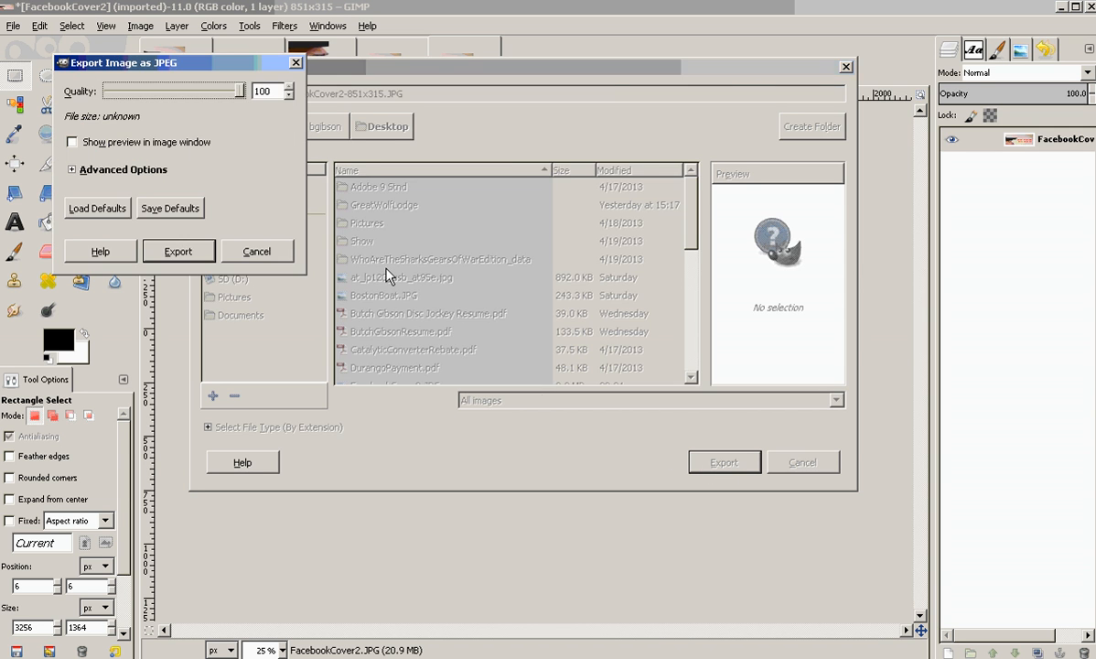
click(183, 250)
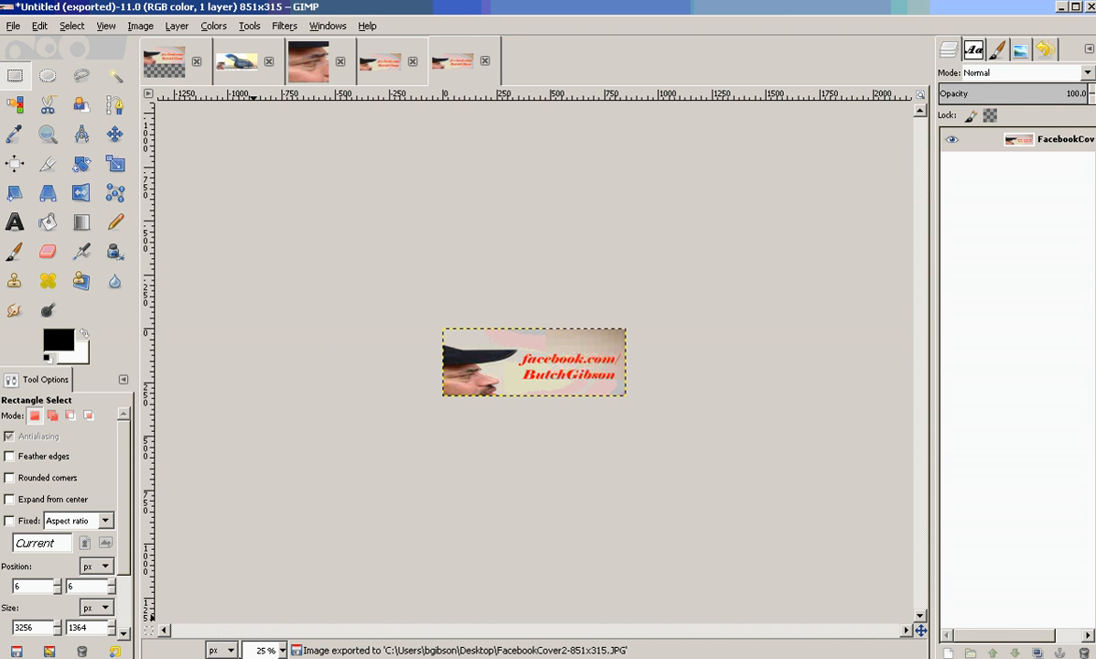
Switch to the browser and open the 'The Butch Gibson Show 2.0' album from the Facebook profile's photo albums.
click(265, 656)
mouse_move(530, 367)
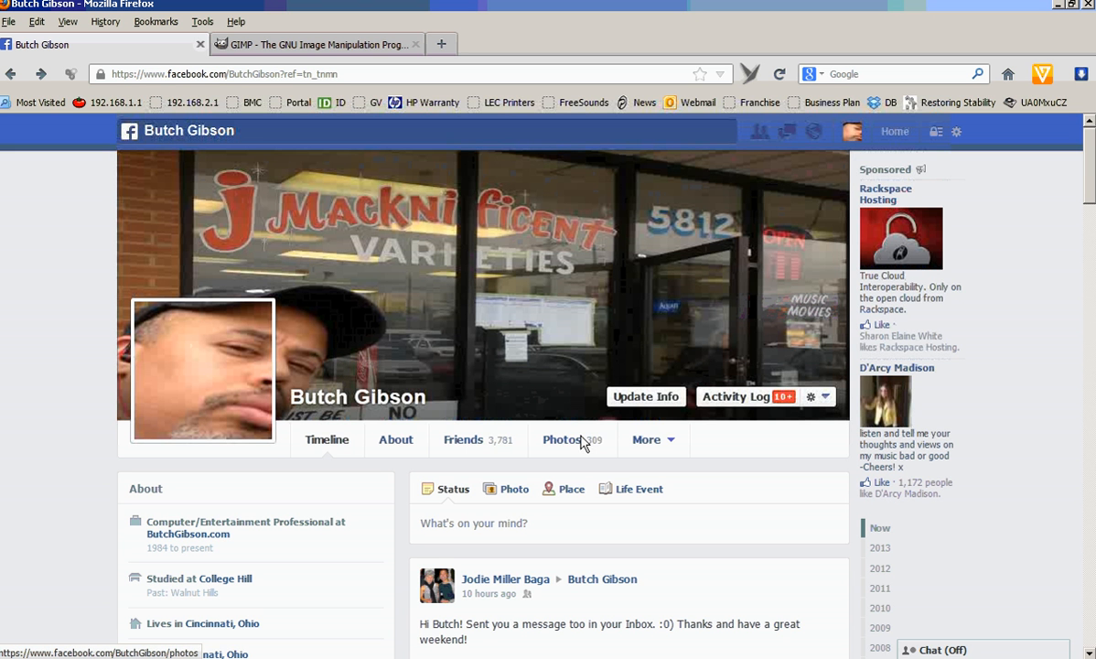
drag(1087, 184, 1085, 216)
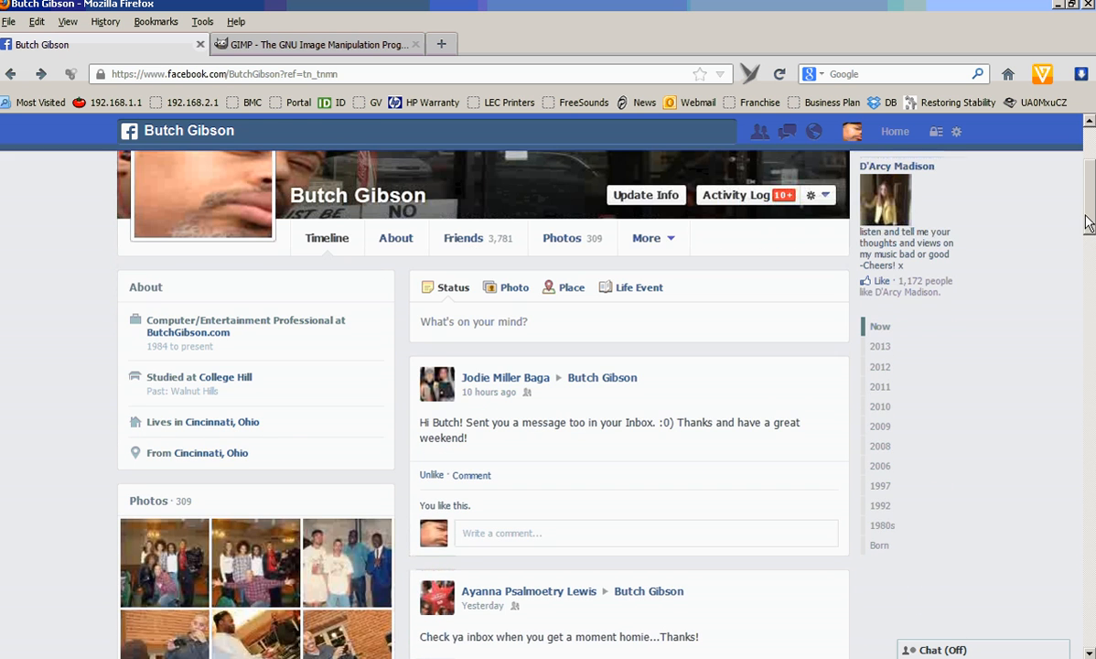
click(567, 249)
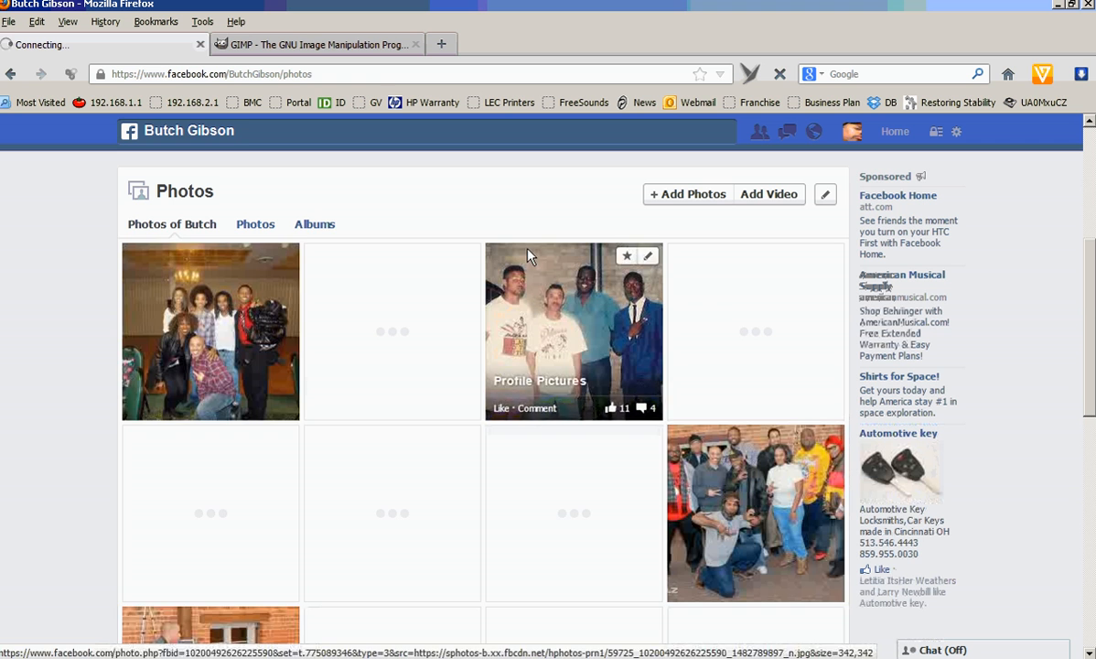
click(314, 224)
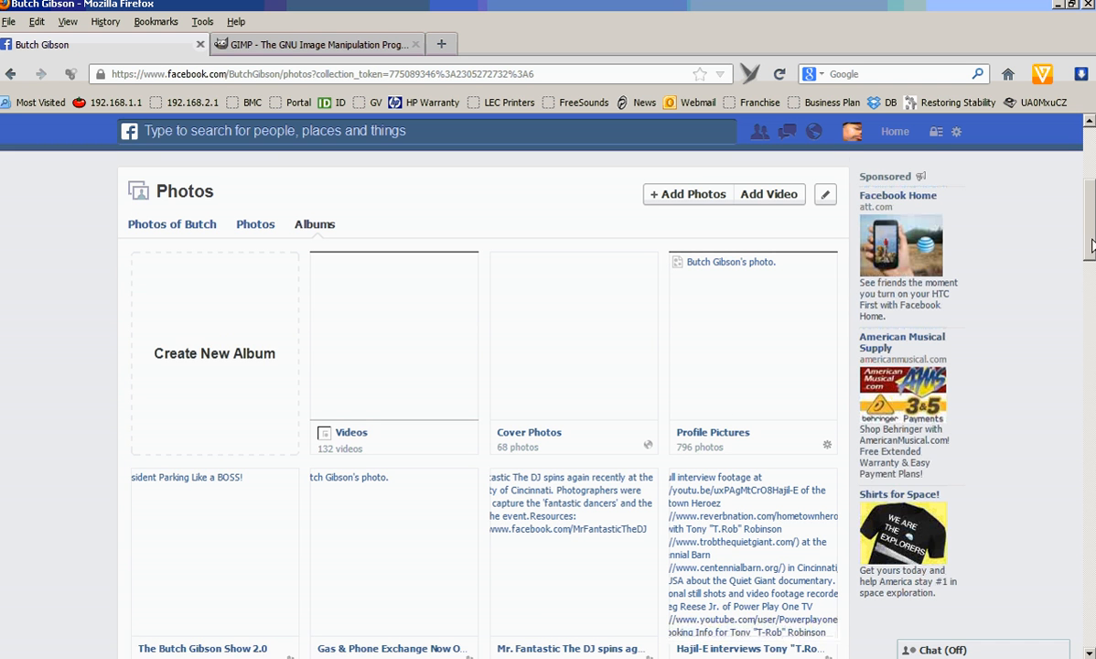
scroll(485, 413, down, 3)
click(224, 485)
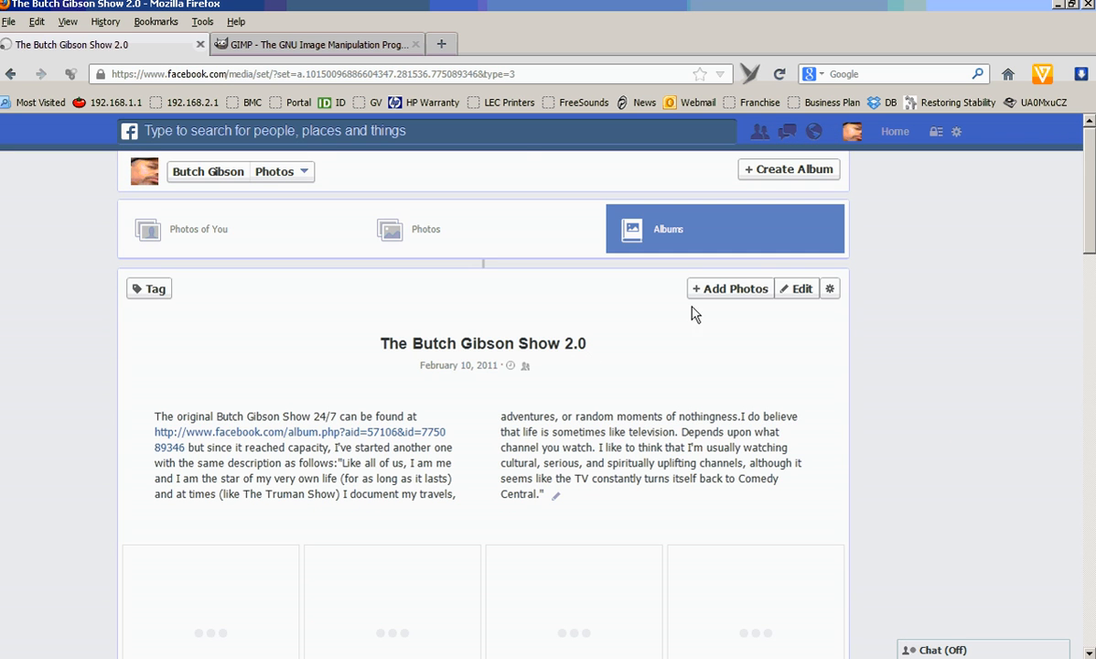
Add ProfilePic2.JPG from the Desktop to the album, sorting the files by date modified.
click(714, 293)
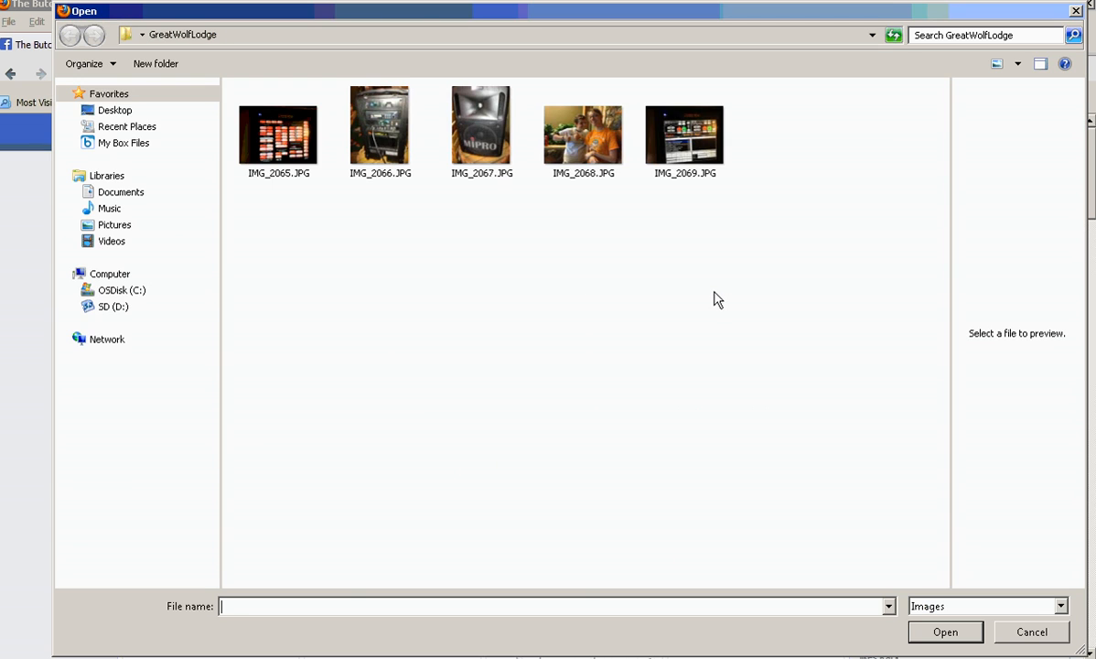
click(117, 112)
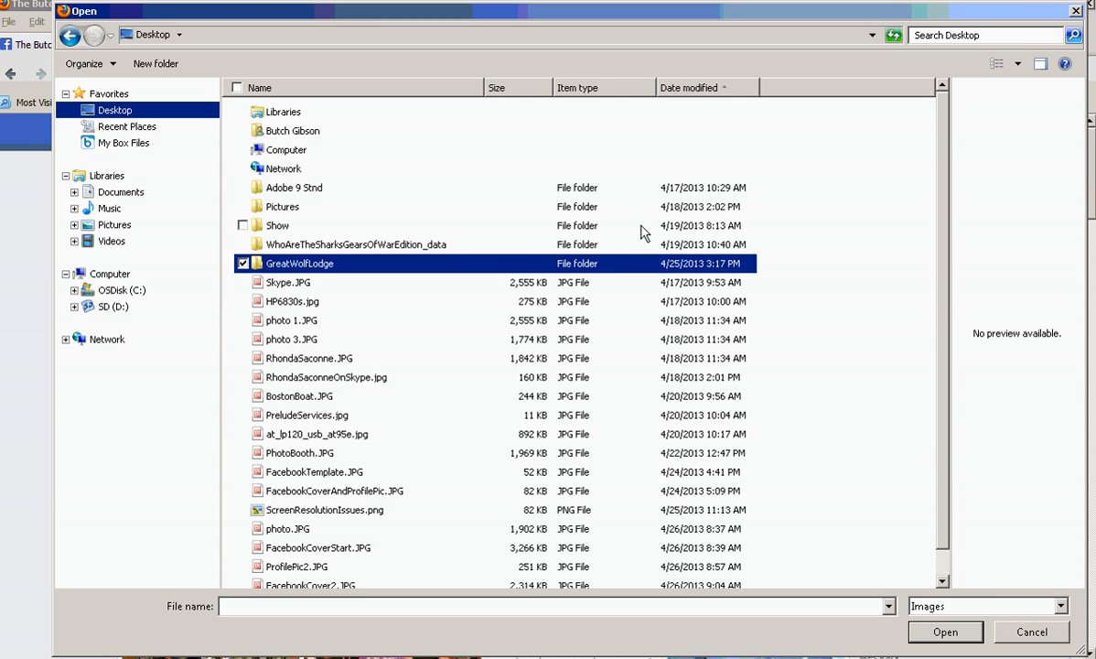
click(681, 88)
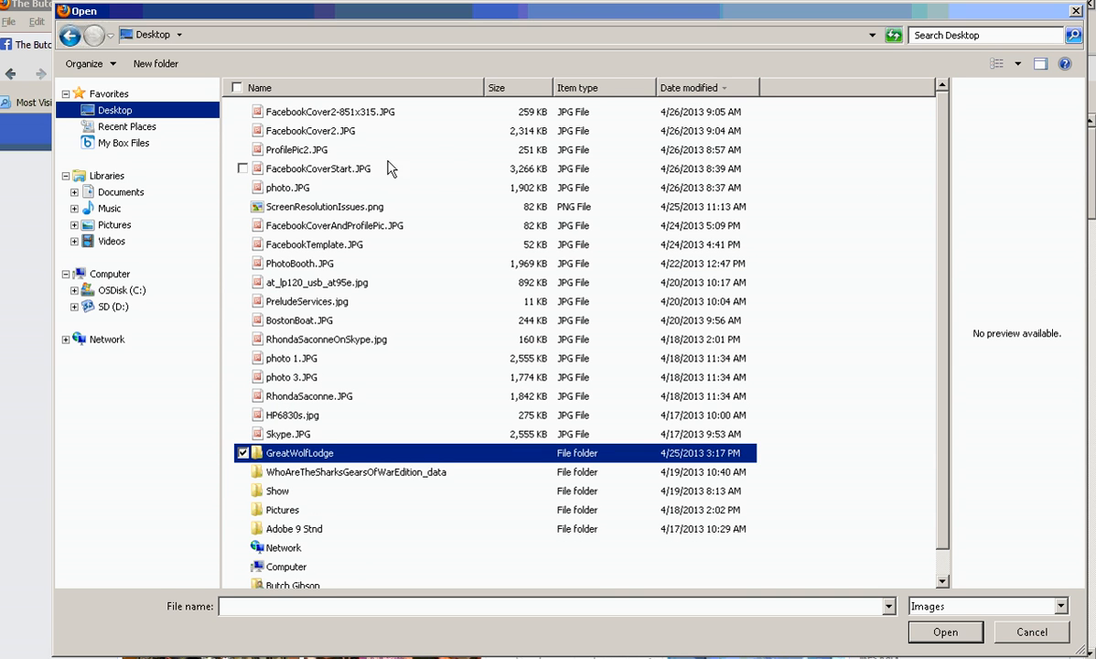
click(310, 154)
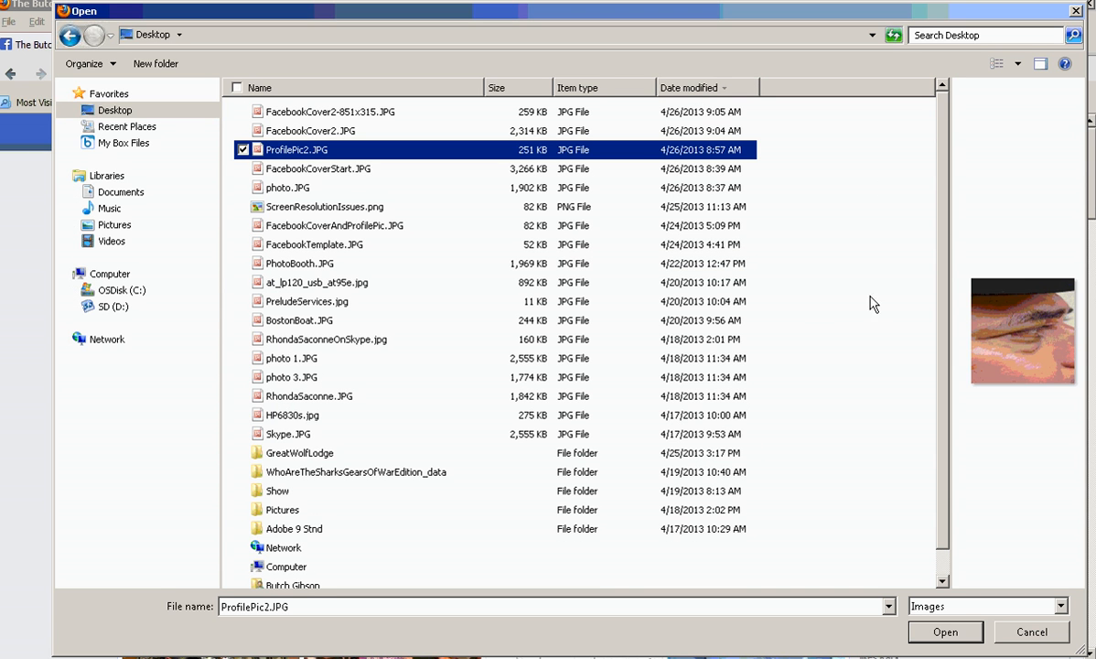
click(943, 633)
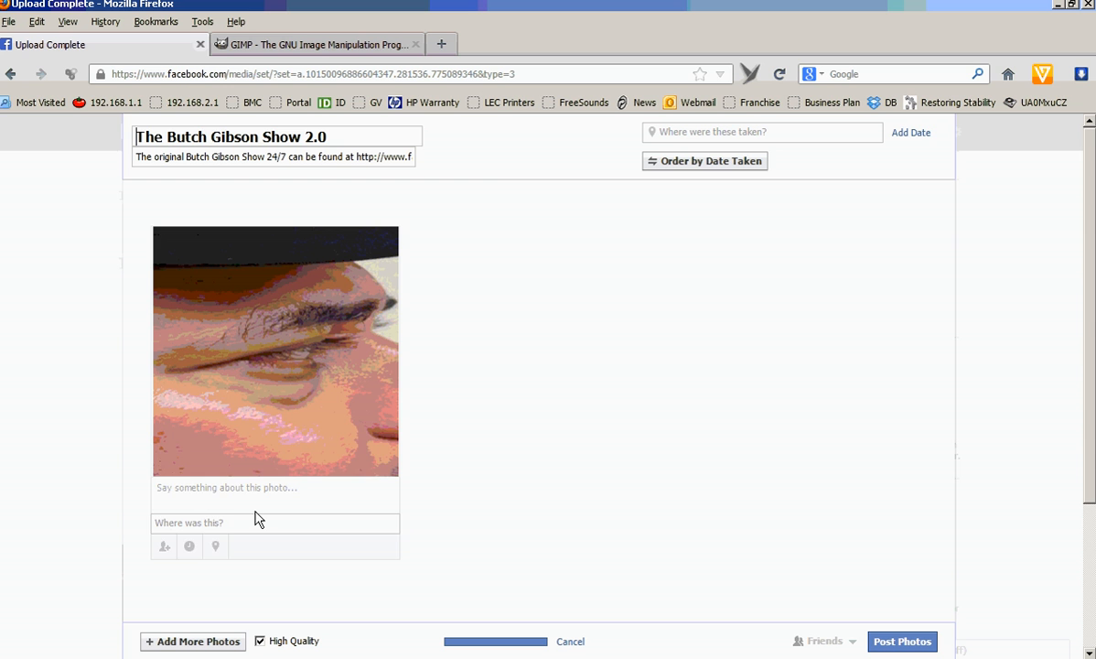
Caption the uploaded photo 'Another Experiment' and post it.
click(247, 508)
text(Another Experiment)
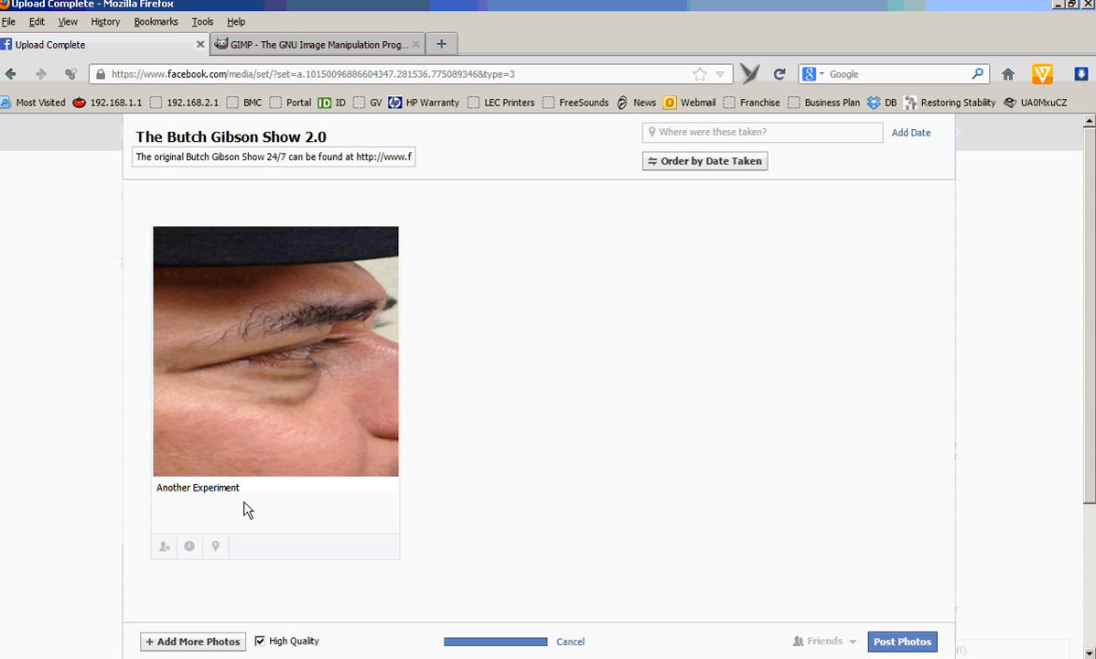
click(902, 641)
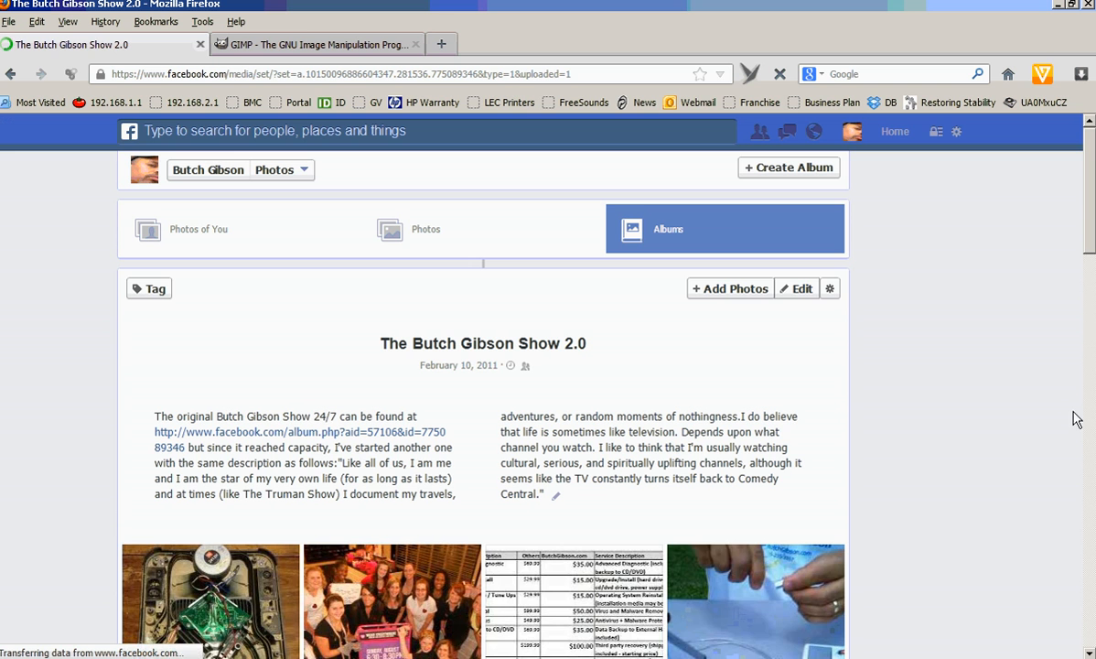
Open the newly posted photo and choose to make it the profile picture.
drag(1090, 204, 1090, 555)
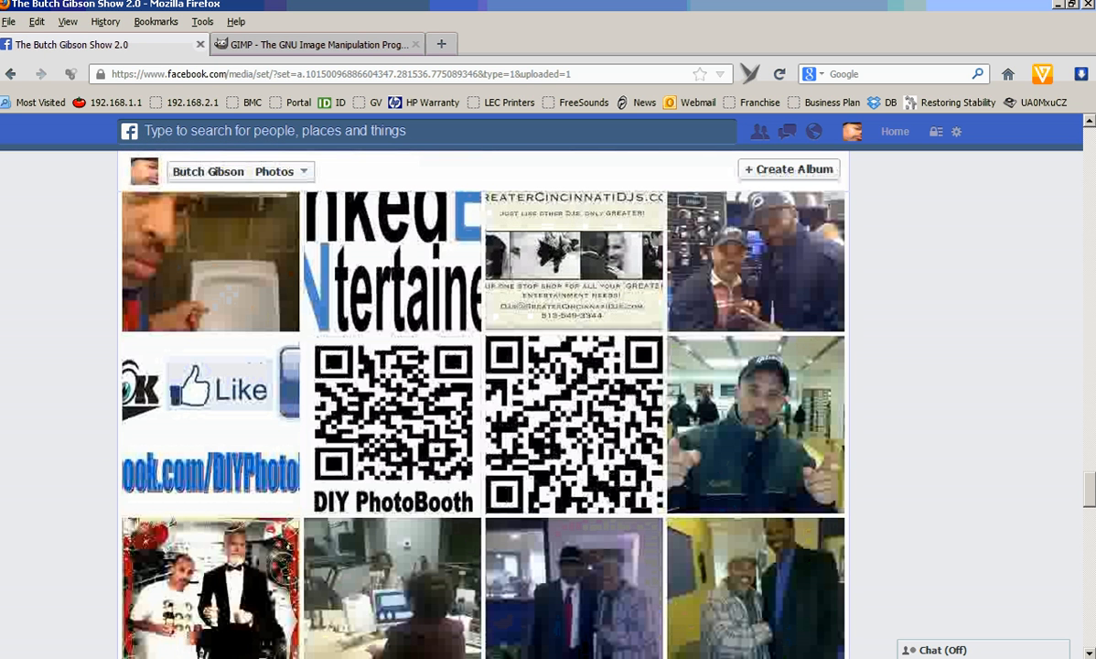
drag(1089, 490, 1090, 580)
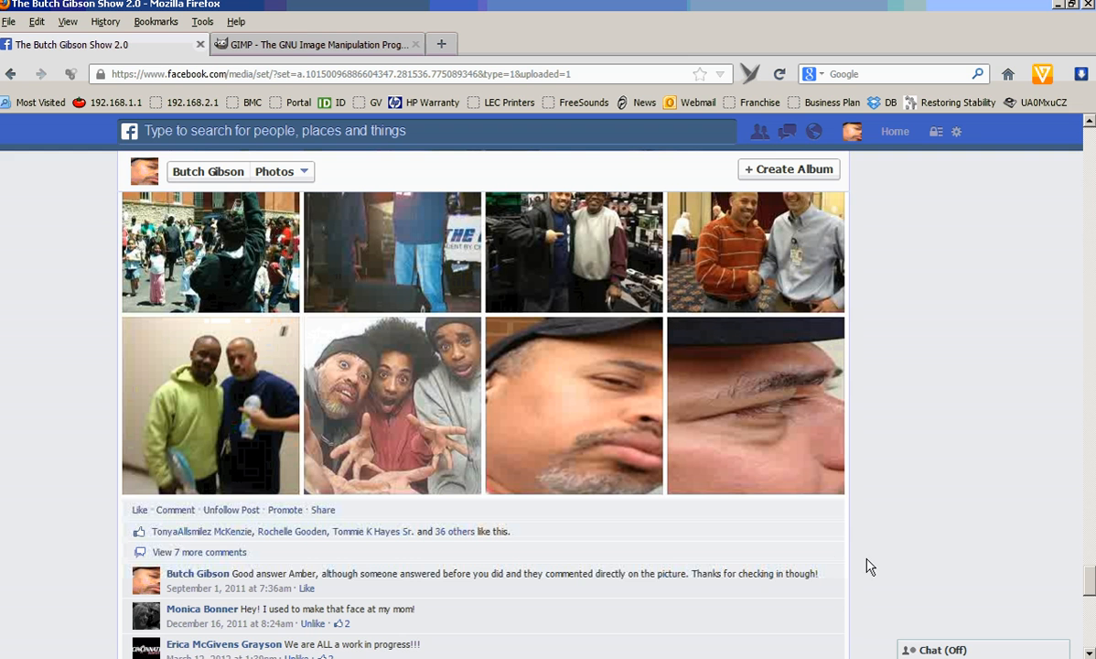
click(765, 465)
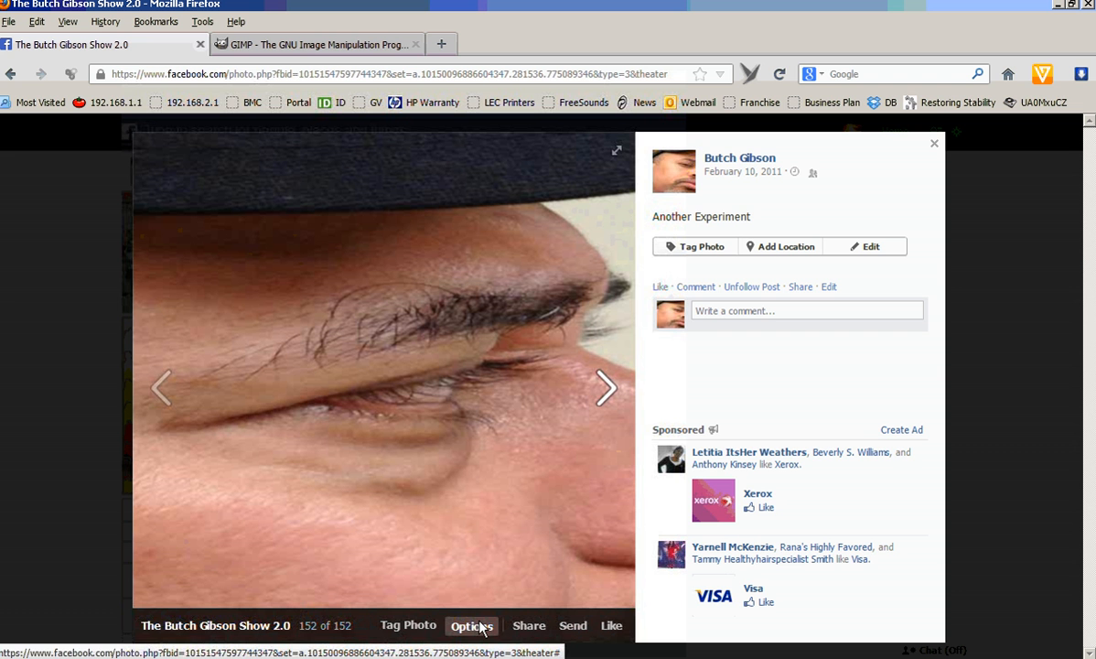
click(477, 628)
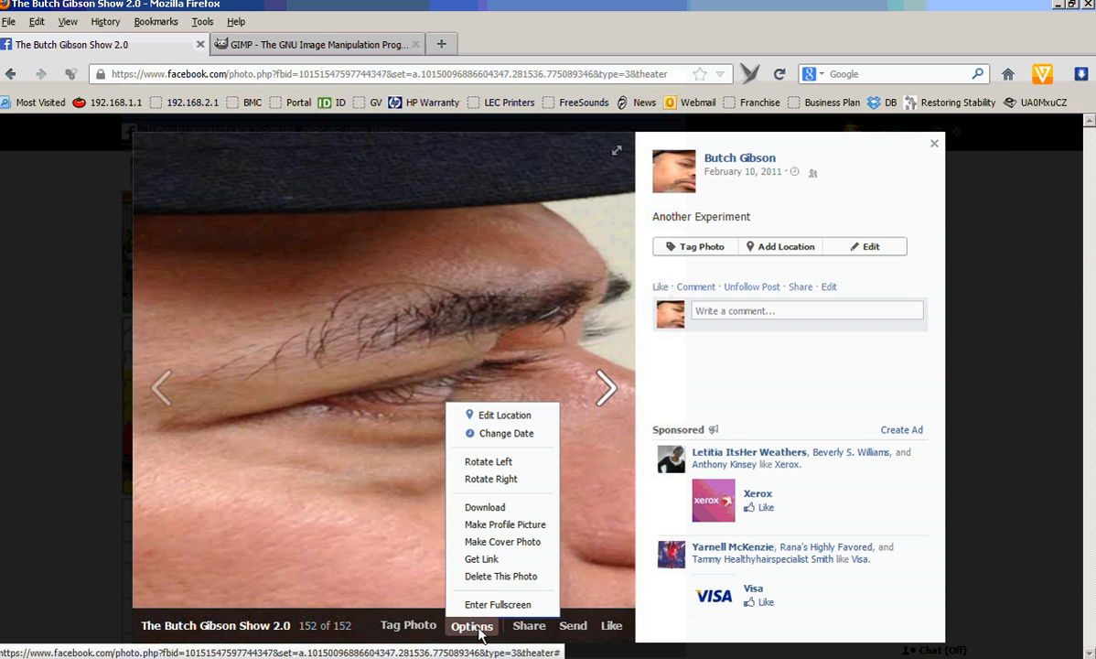
click(506, 525)
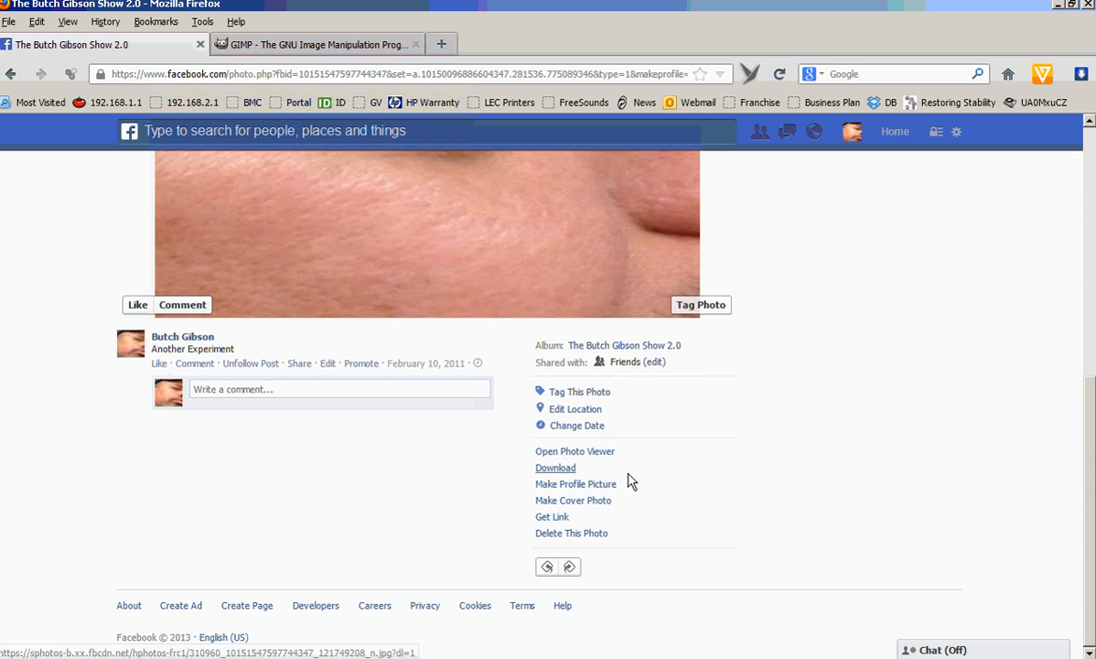
click(609, 485)
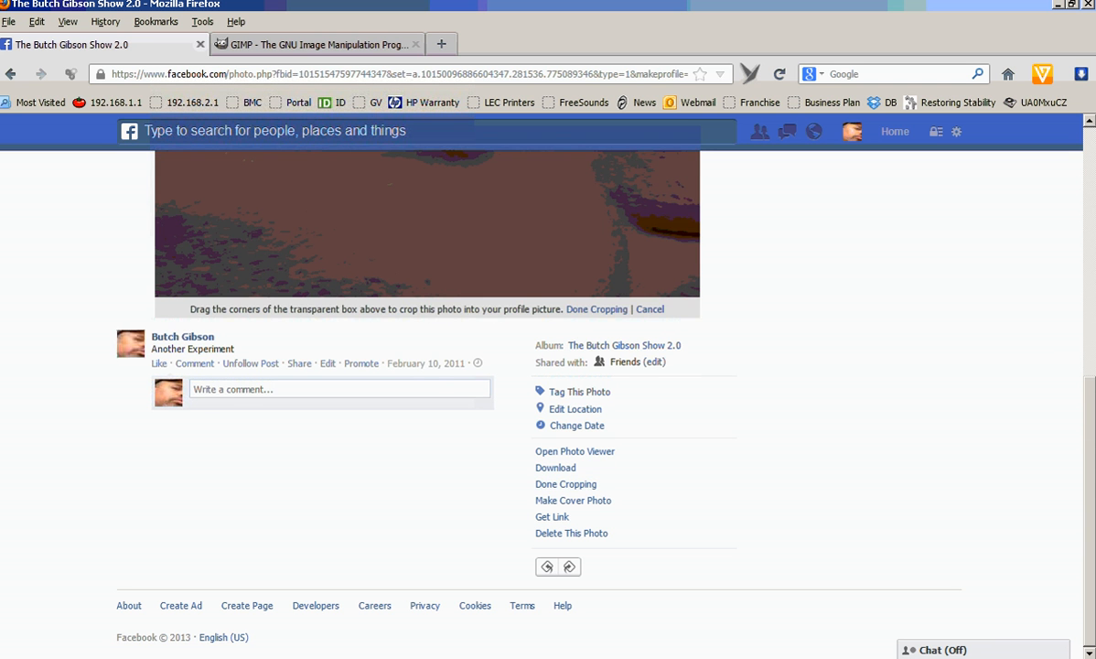
Enlarge the profile picture crop box to cover the whole photo and finish cropping.
drag(1092, 413, 1092, 293)
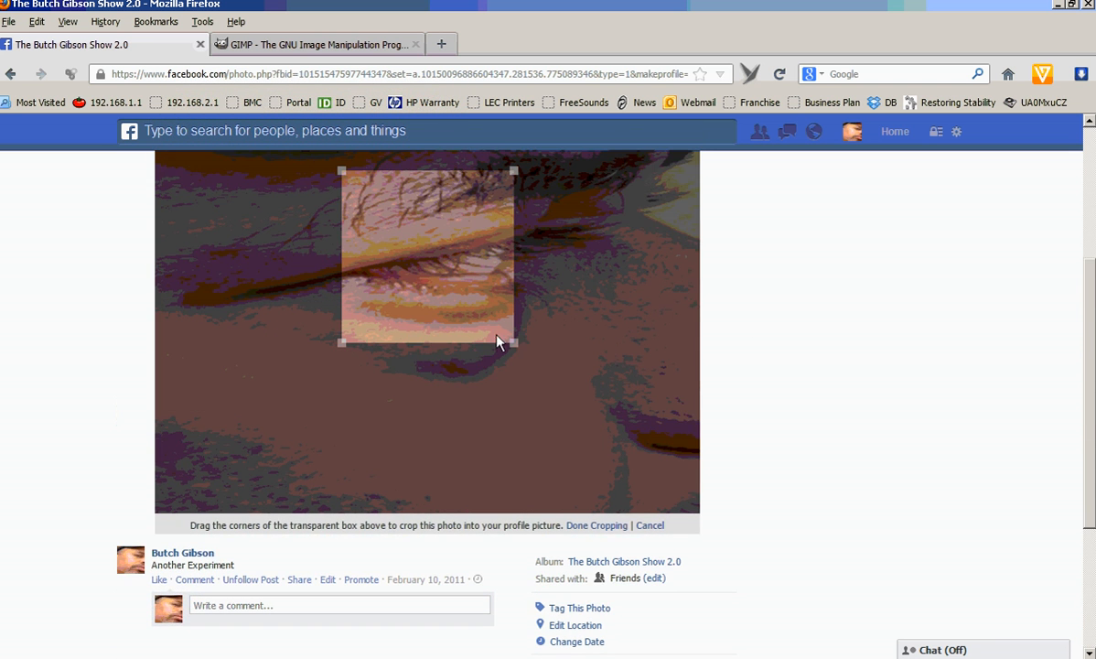
drag(512, 346, 704, 555)
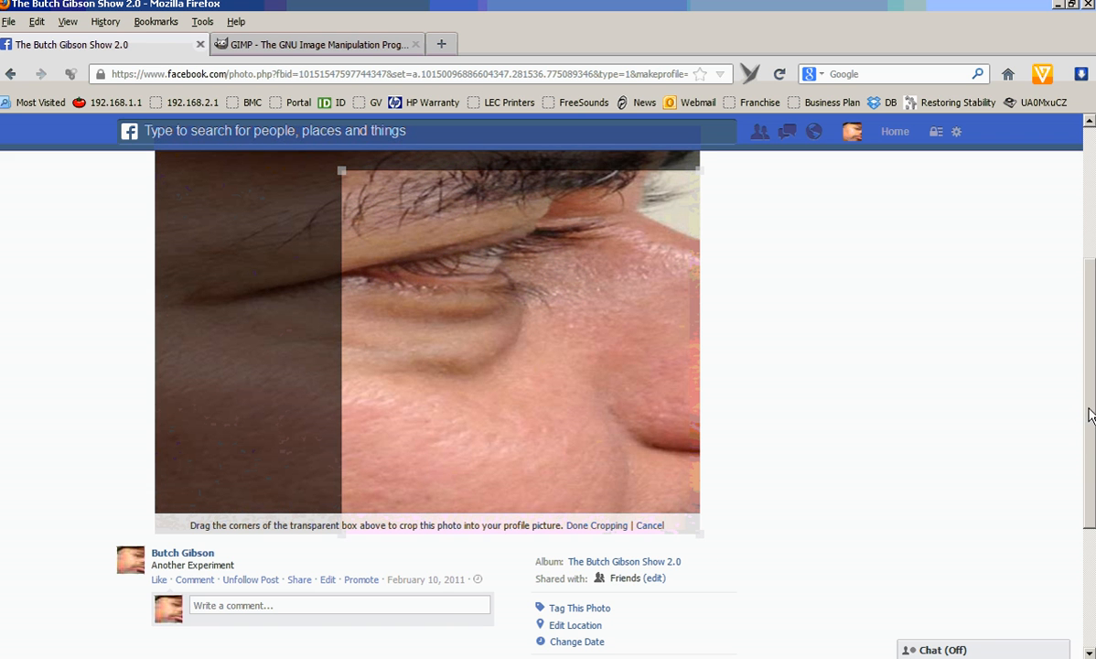
drag(1090, 414, 1085, 301)
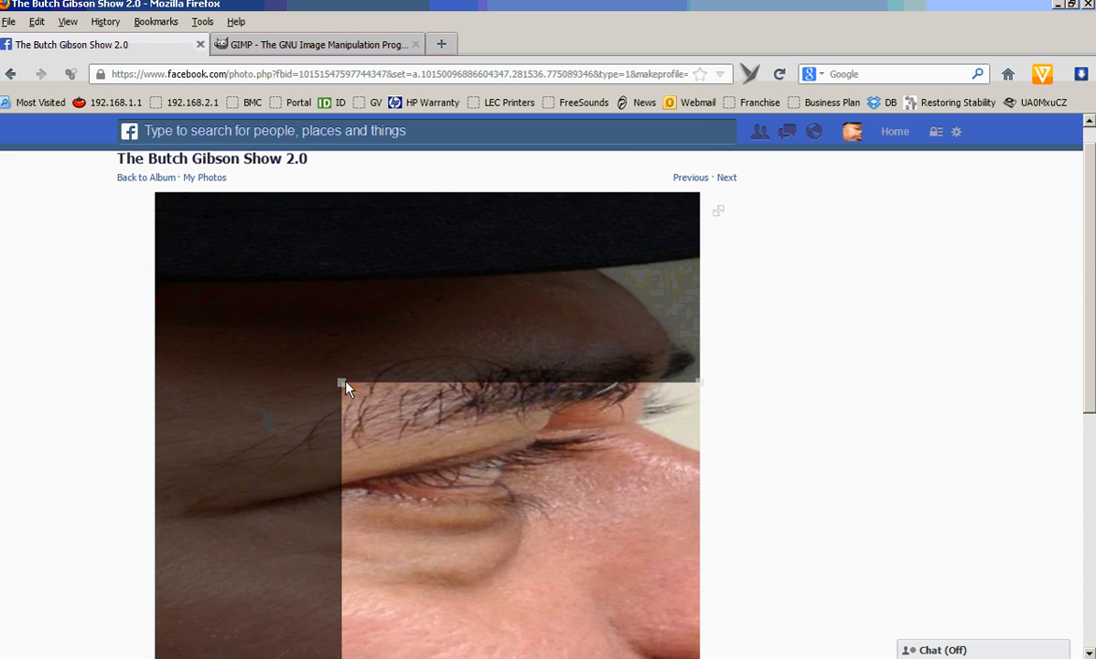
drag(343, 384, 138, 177)
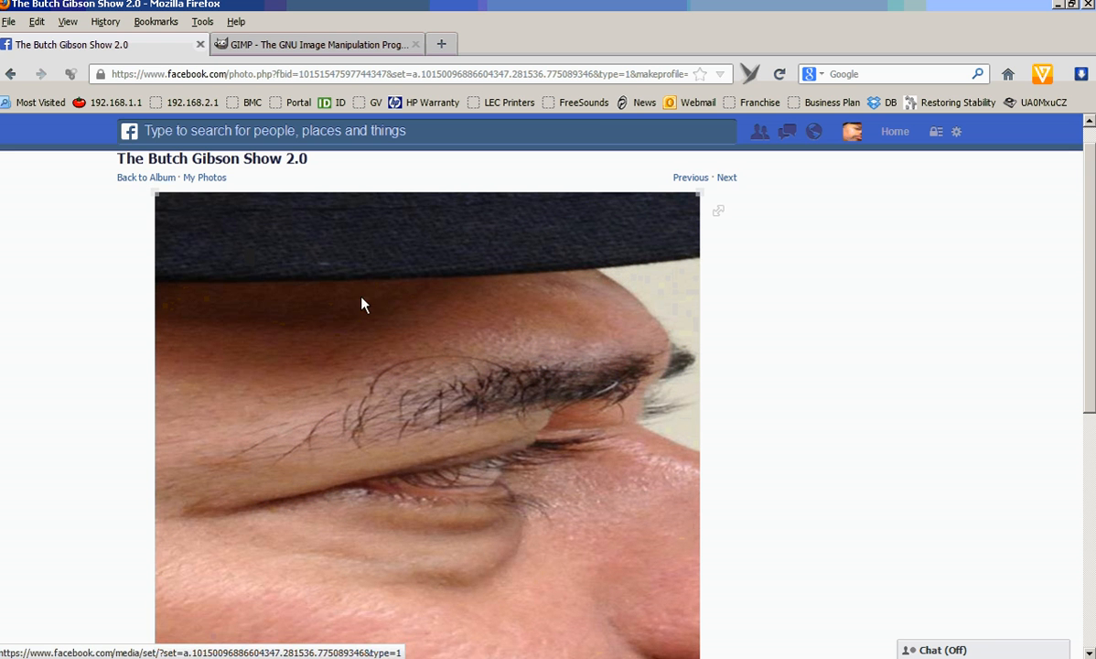
scroll(1091, 274, down, 4)
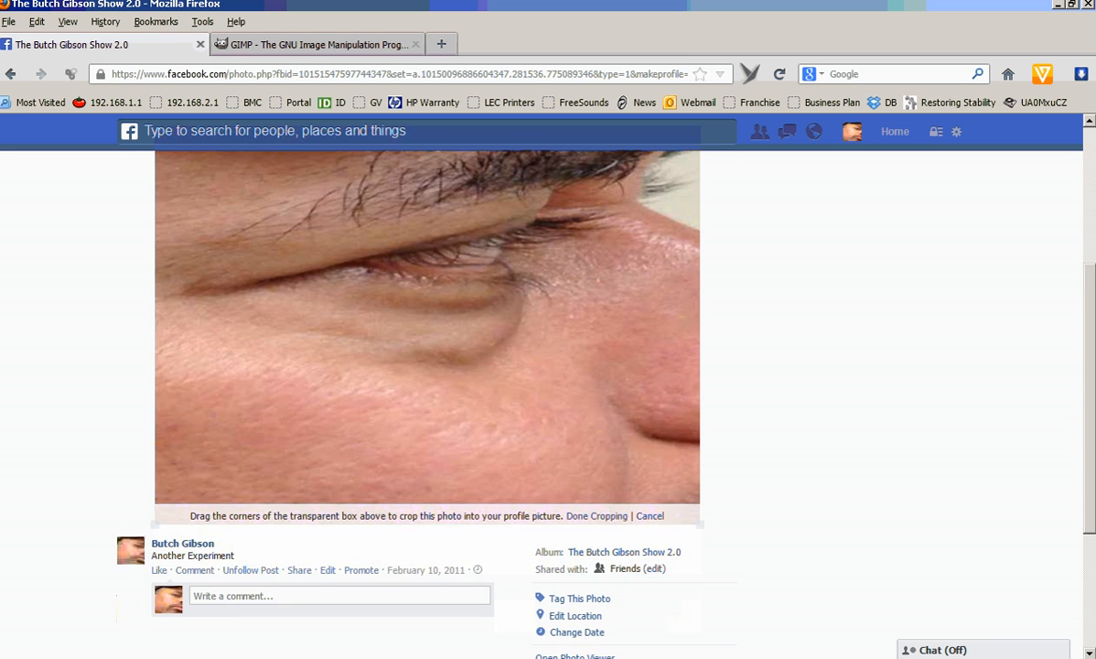
click(595, 520)
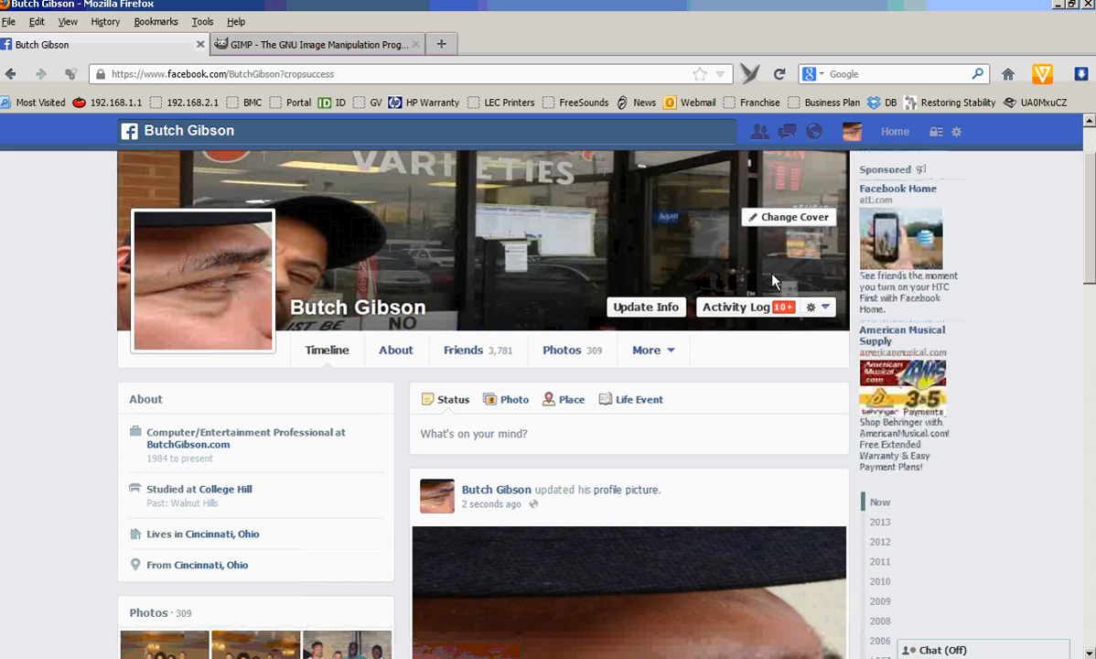
Upload FacebookCover2-851x315.JPG from the Desktop as the new cover photo and save the changes.
click(797, 217)
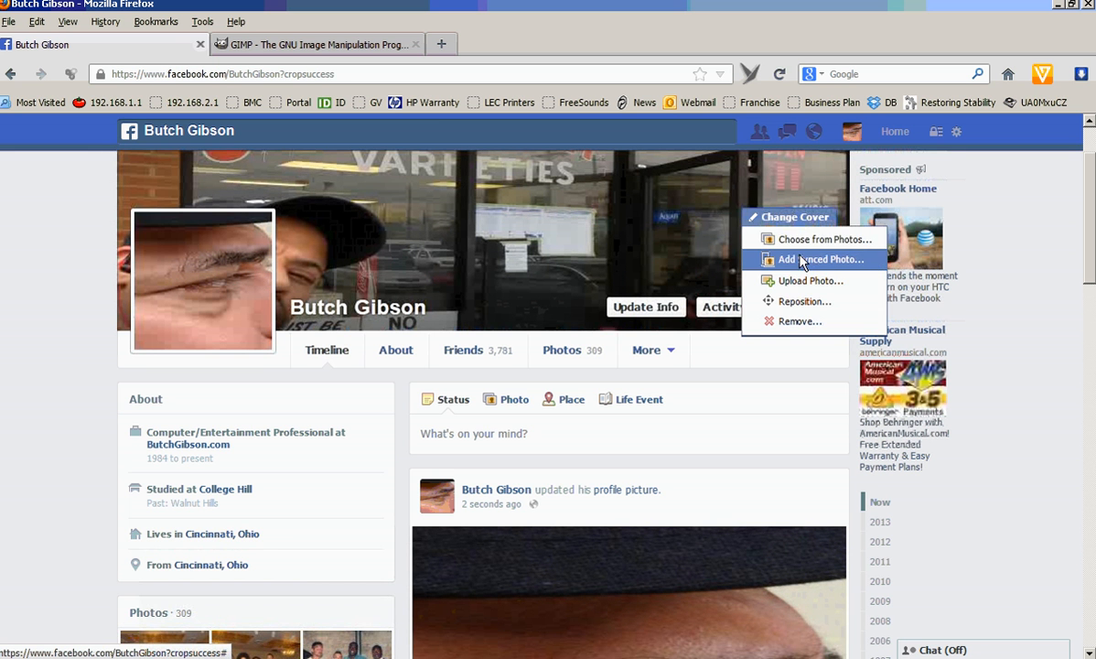
click(809, 280)
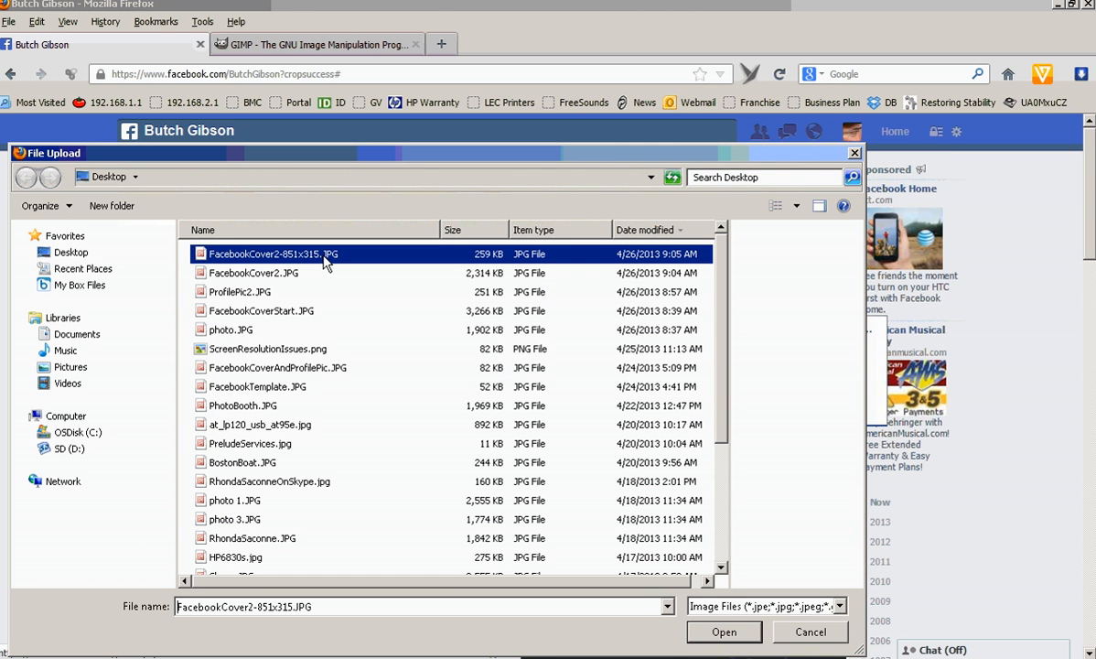
click(305, 251)
click(722, 632)
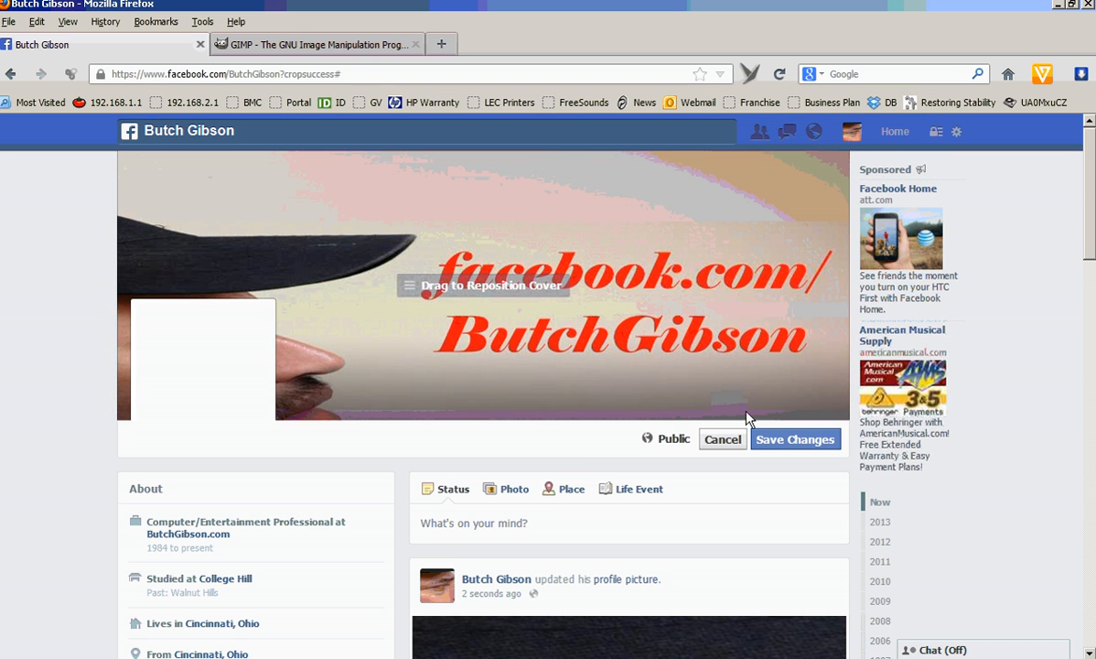
click(782, 444)
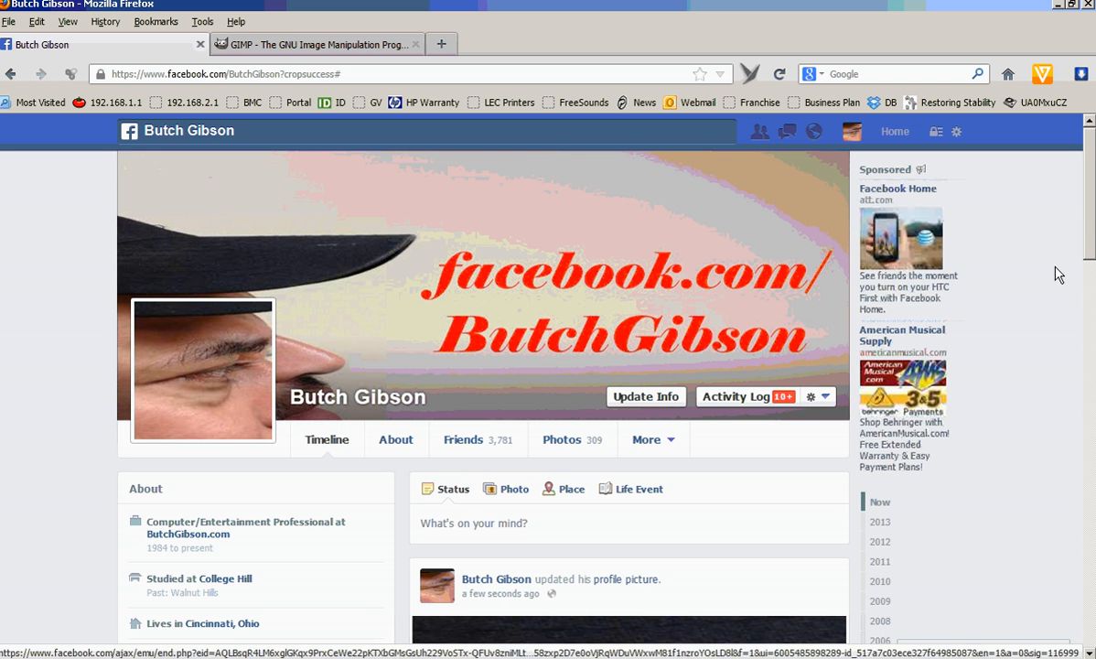
scroll(1092, 263, down, 3)
drag(1091, 257, 1089, 259)
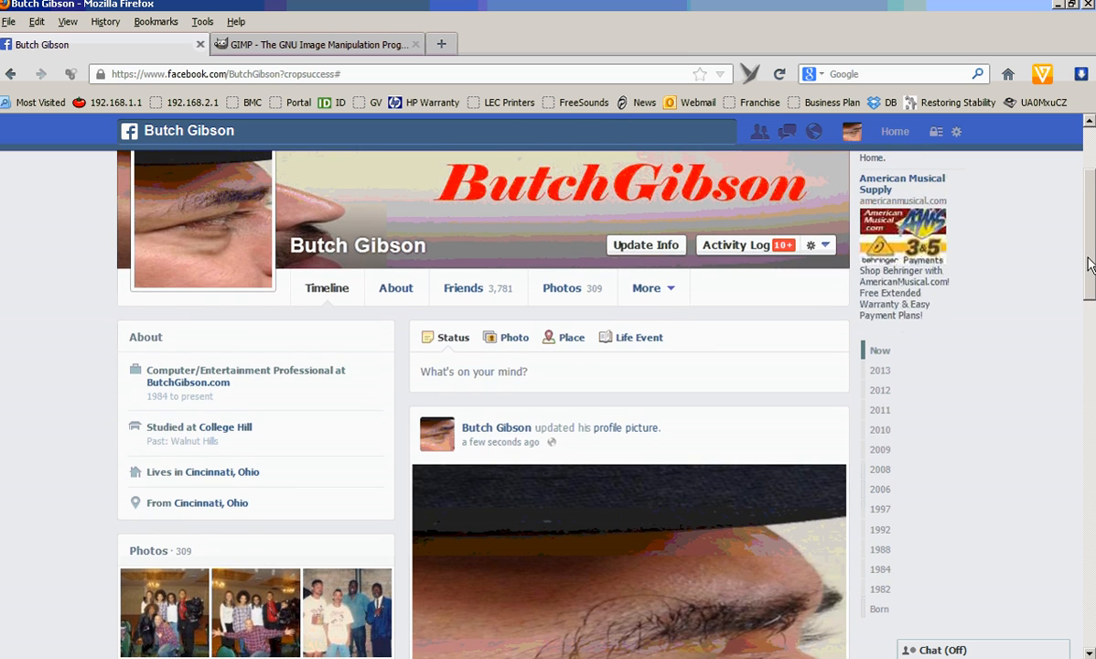
Review the new cover on the timeline, then flip through the open images in GIMP.
scroll(217, 301, up, 3)
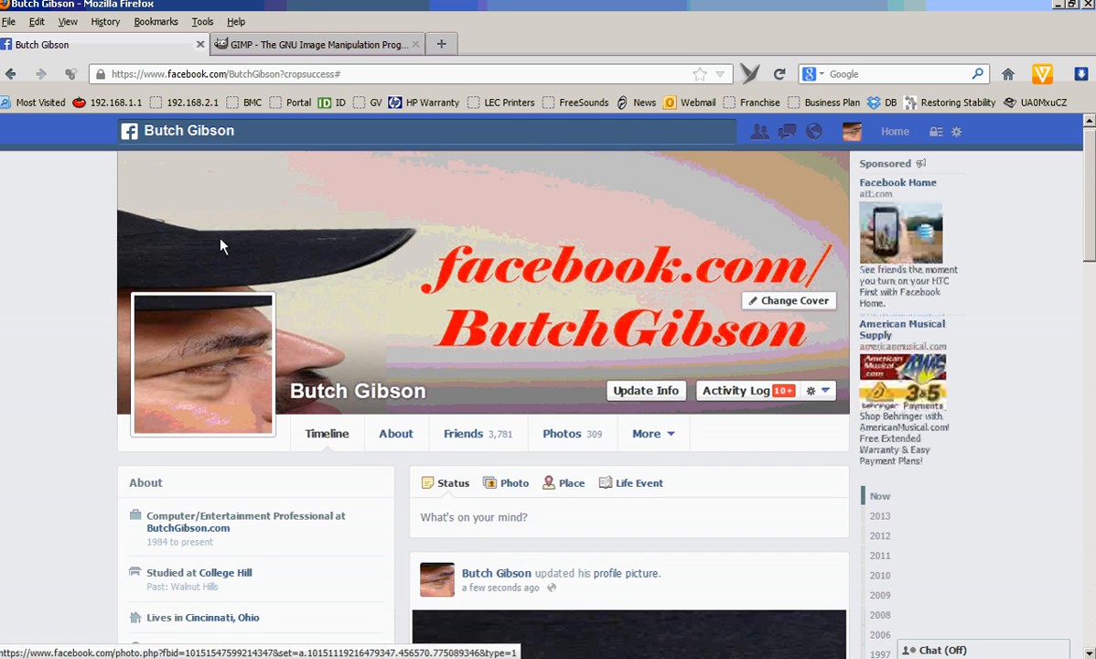
click(321, 52)
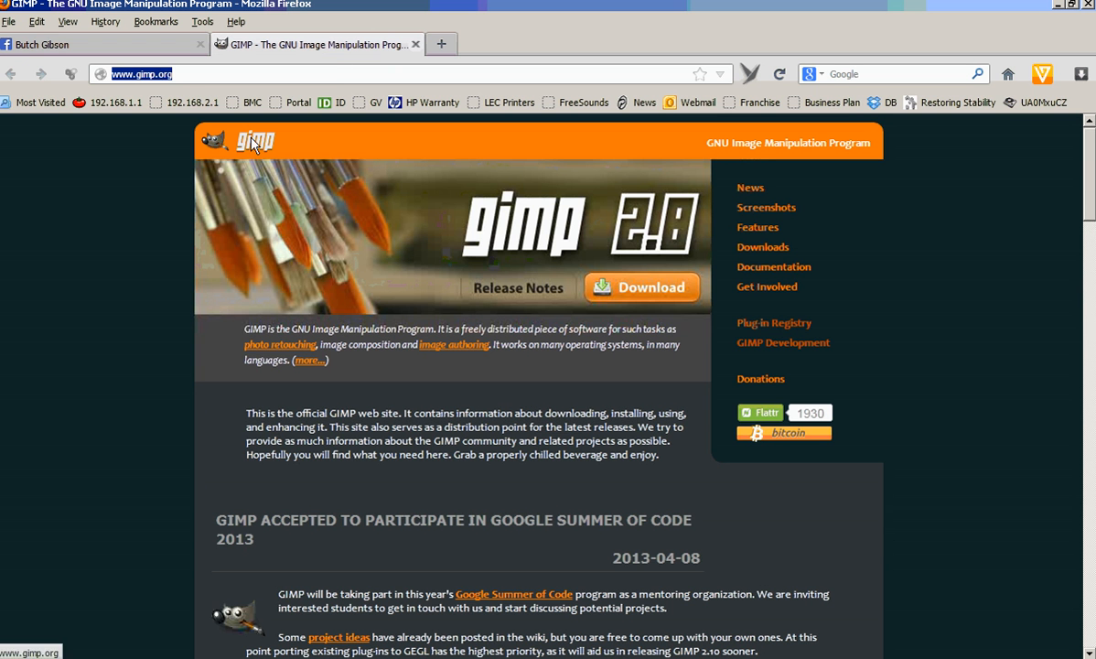
click(137, 46)
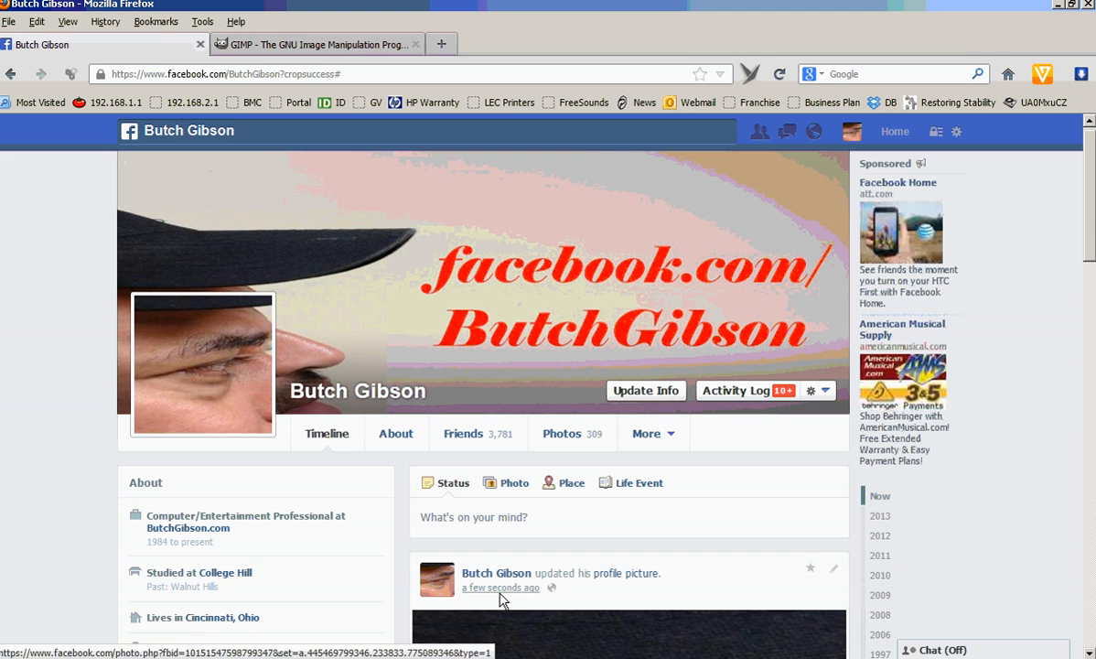
click(535, 656)
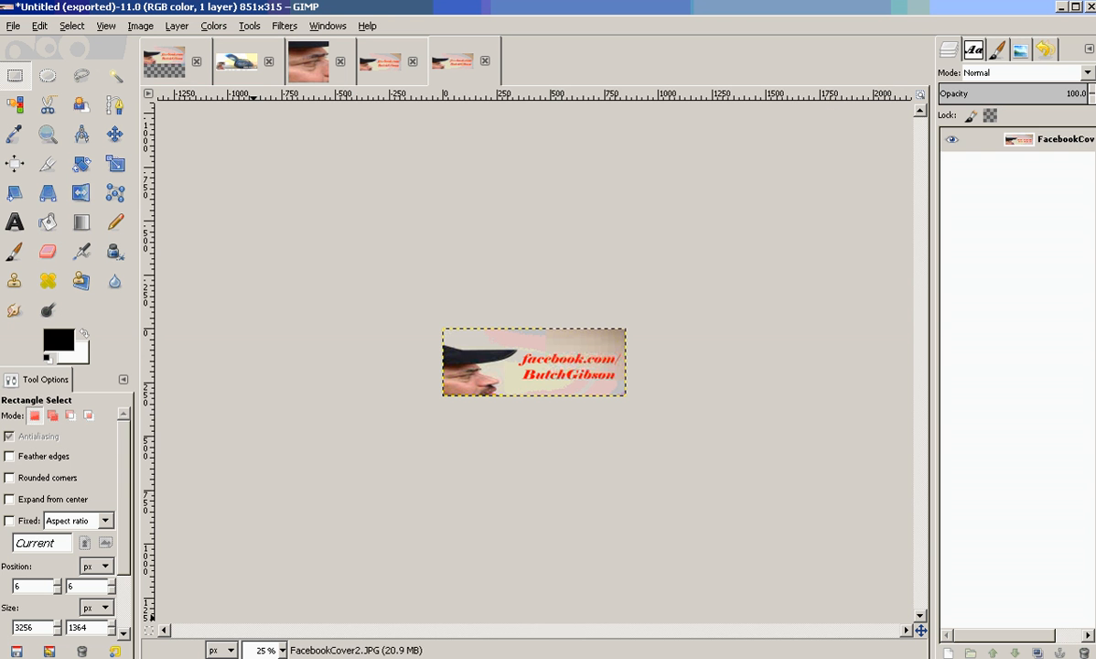
click(304, 64)
click(383, 72)
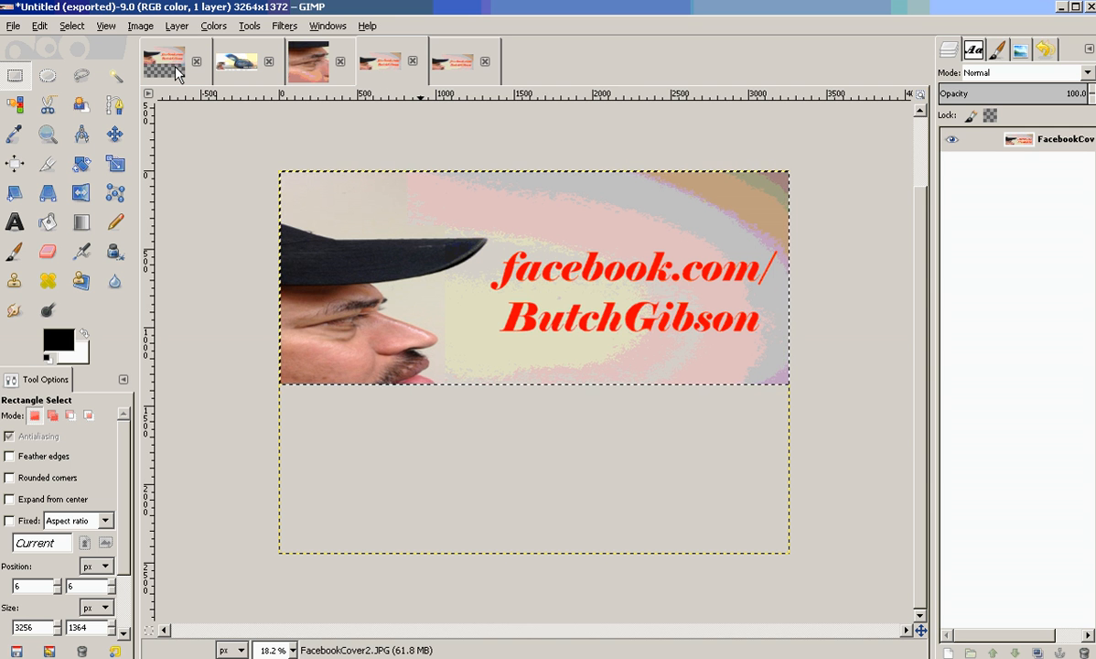
click(236, 64)
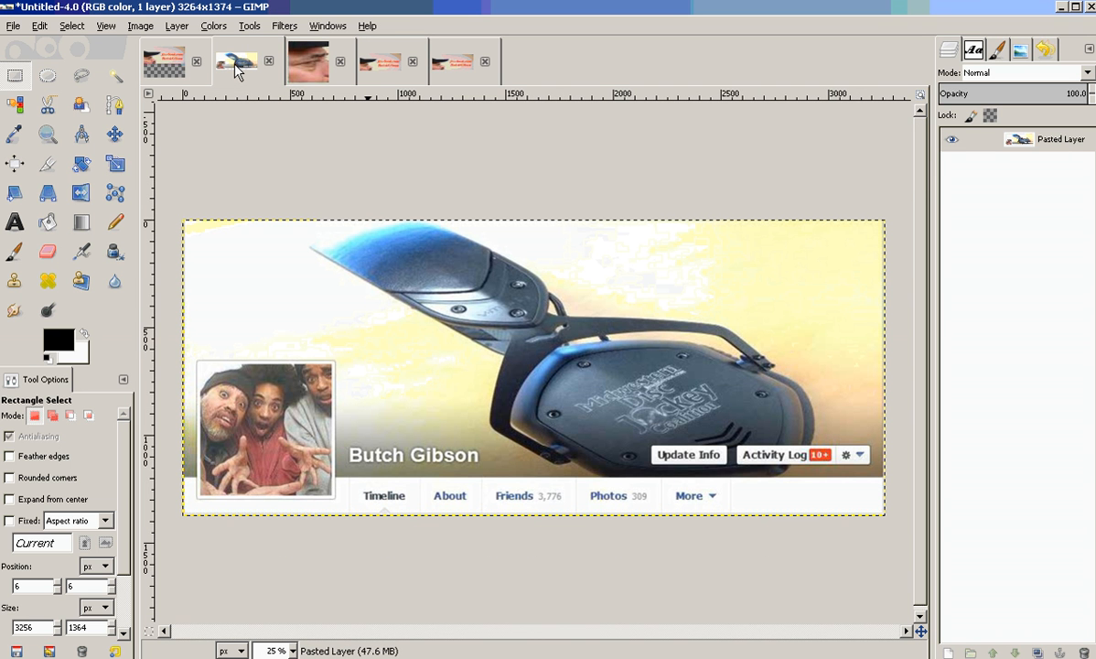
click(370, 61)
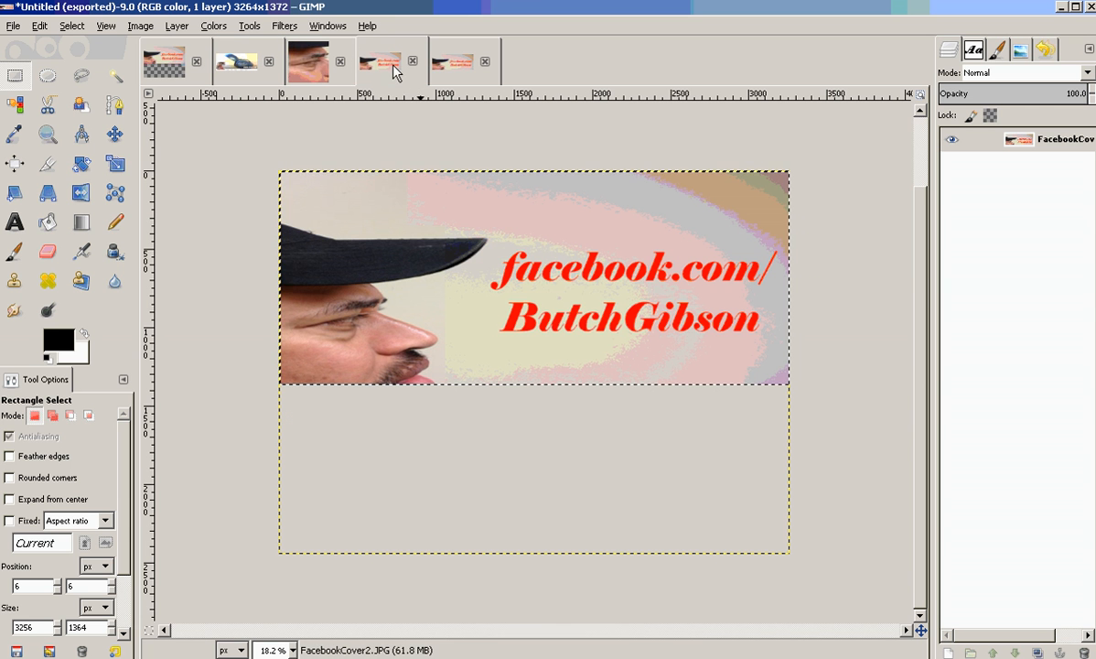
click(500, 268)
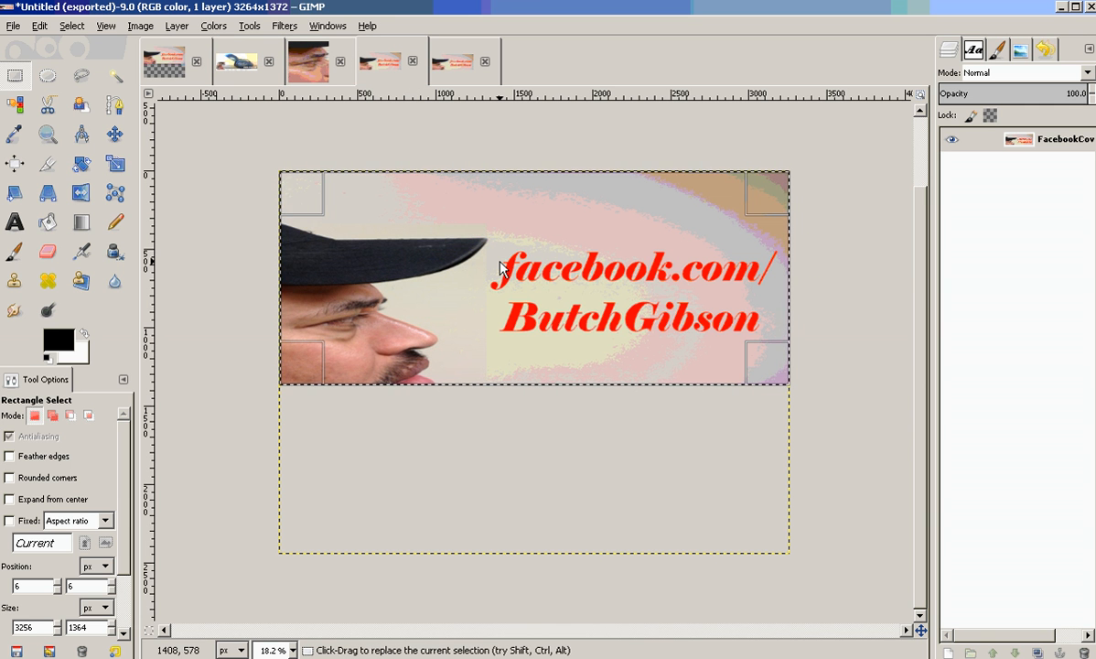
click(114, 164)
click(366, 231)
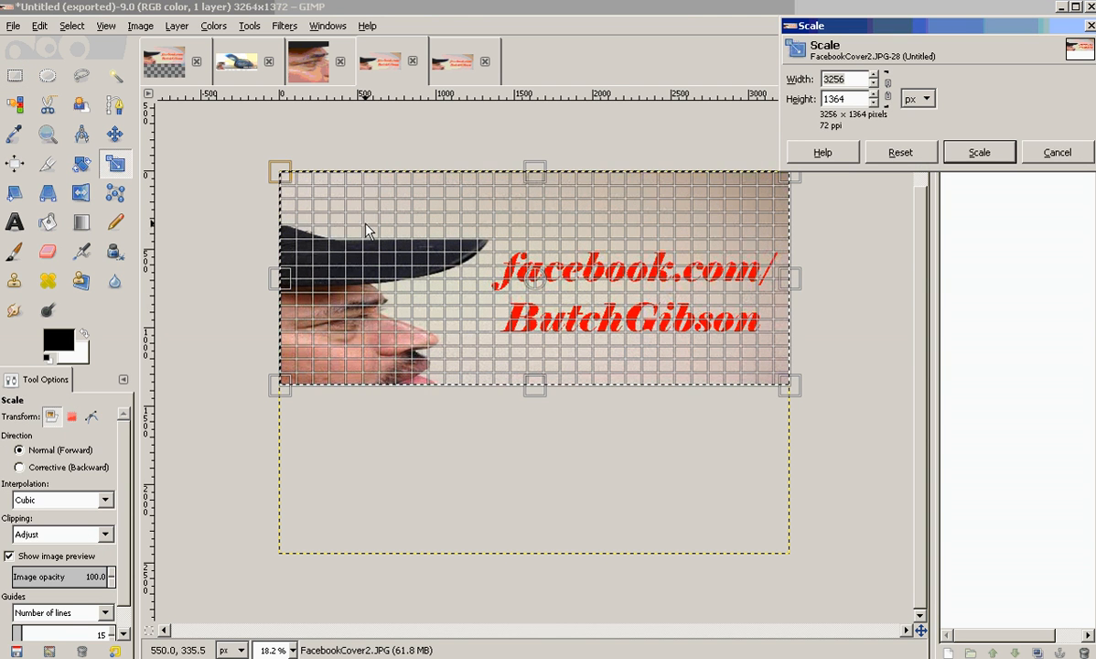
click(1052, 154)
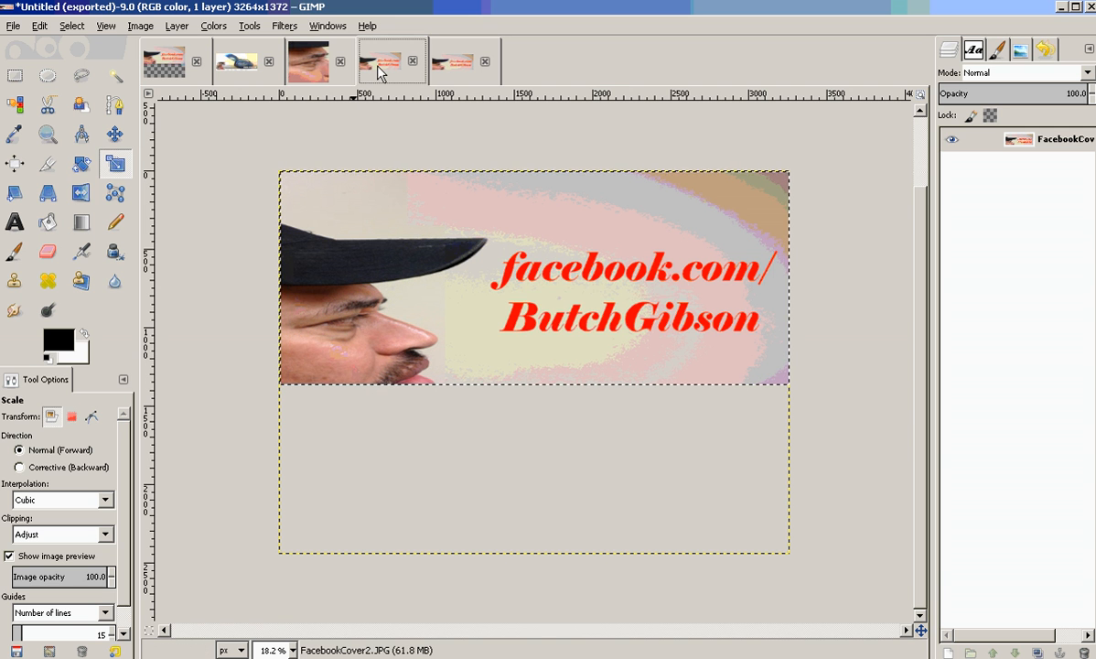
Compare the full-size 3264×1372 working image with the exported 851×315 cover image.
click(465, 73)
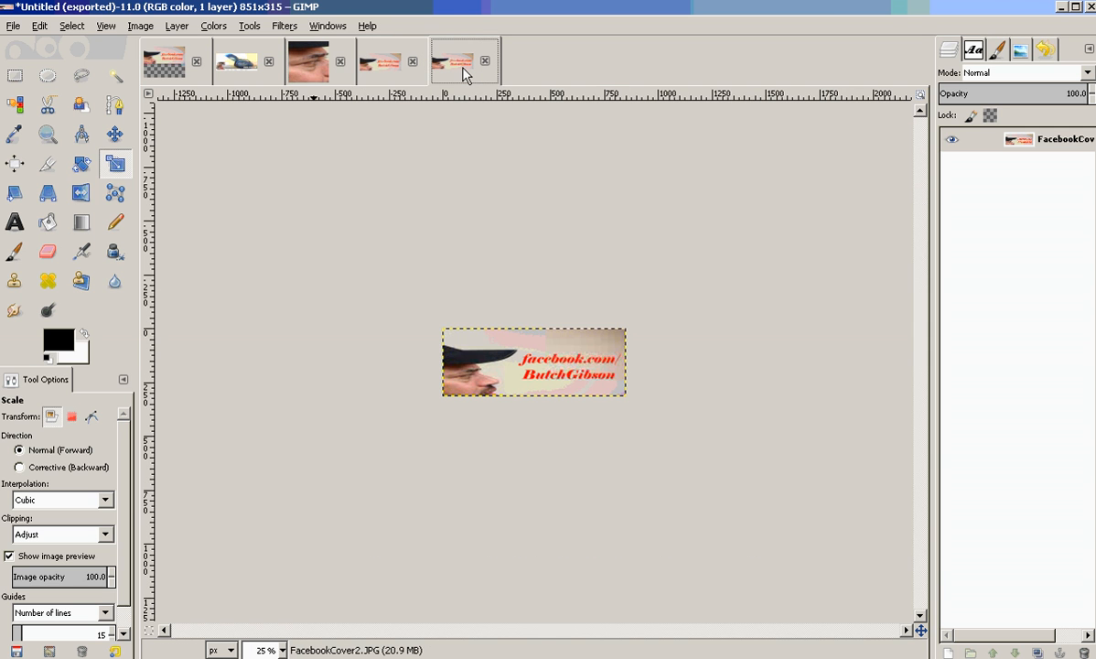
click(378, 71)
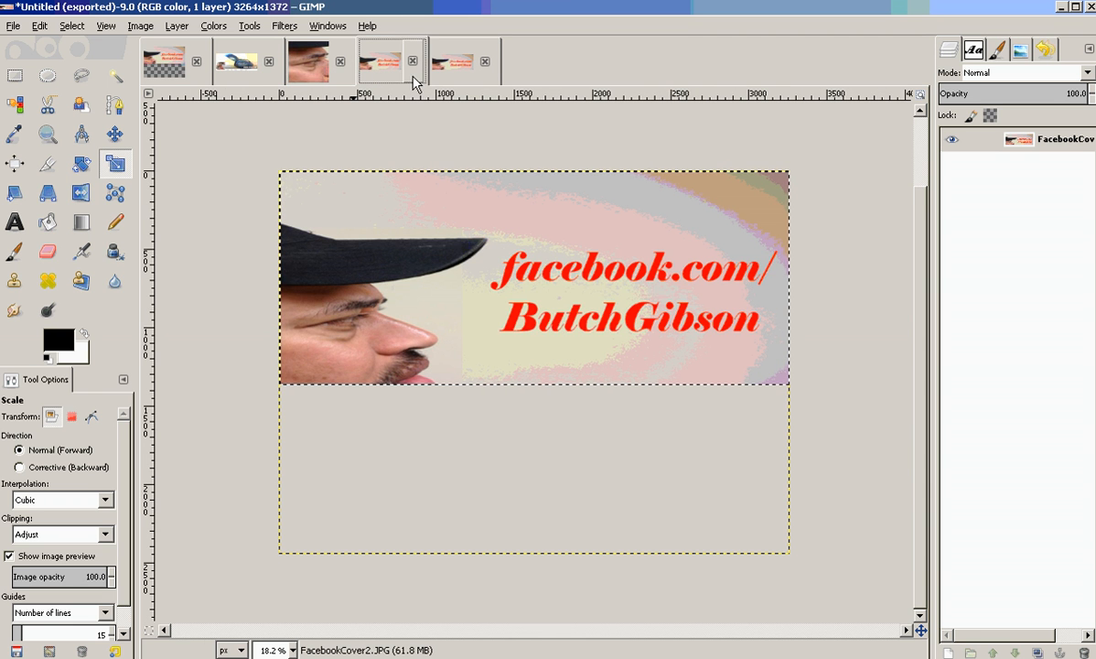
click(236, 61)
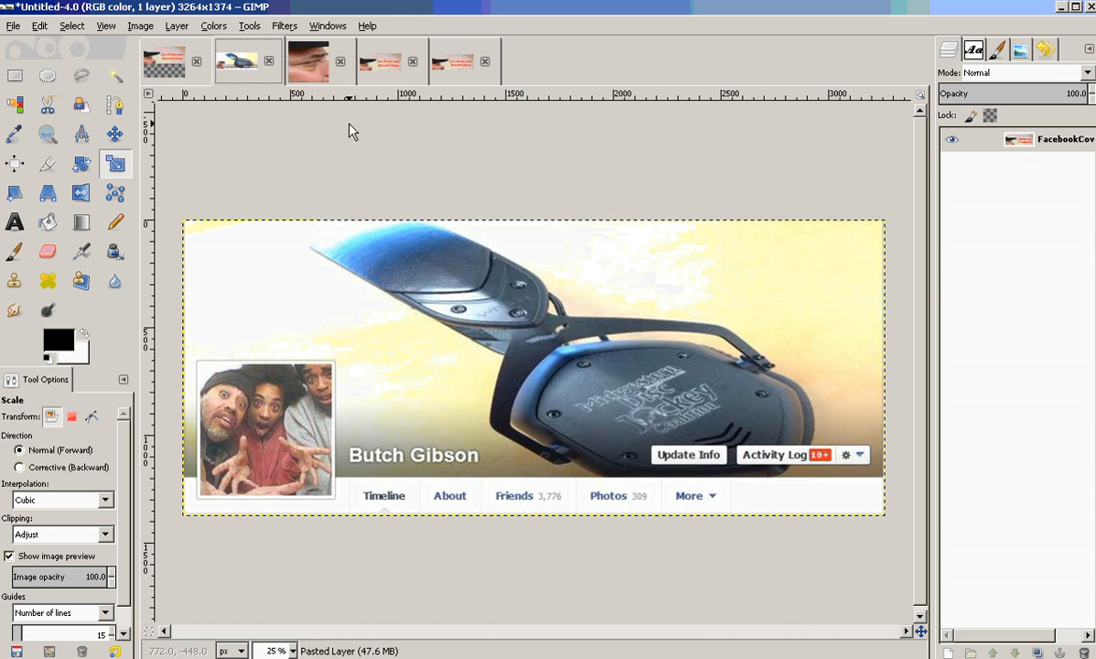
click(376, 71)
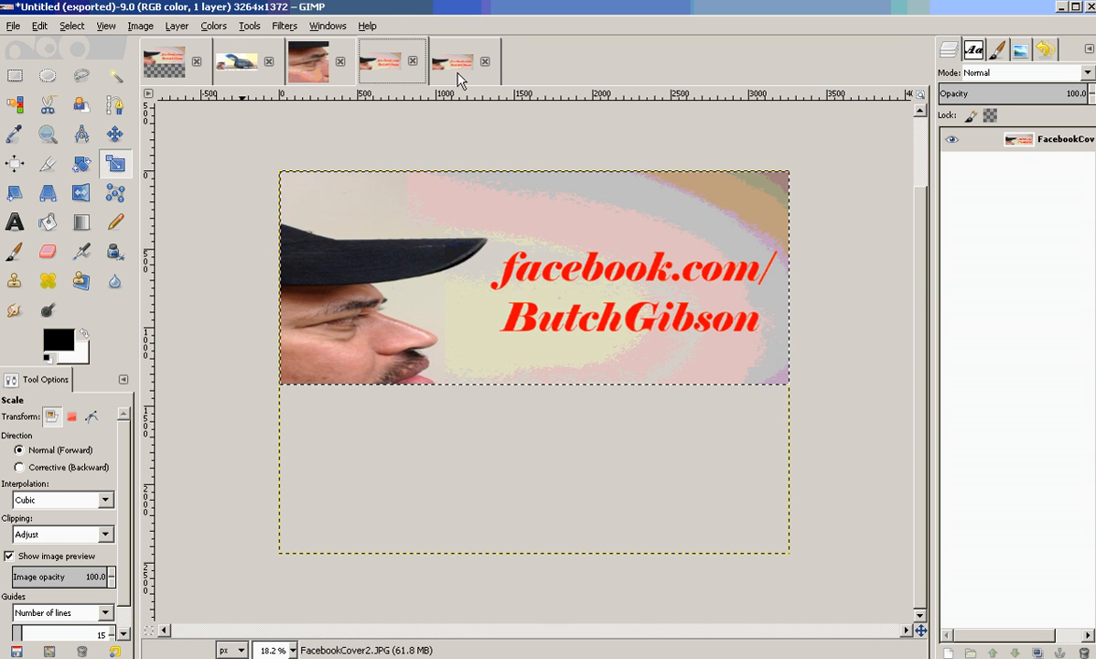
click(459, 72)
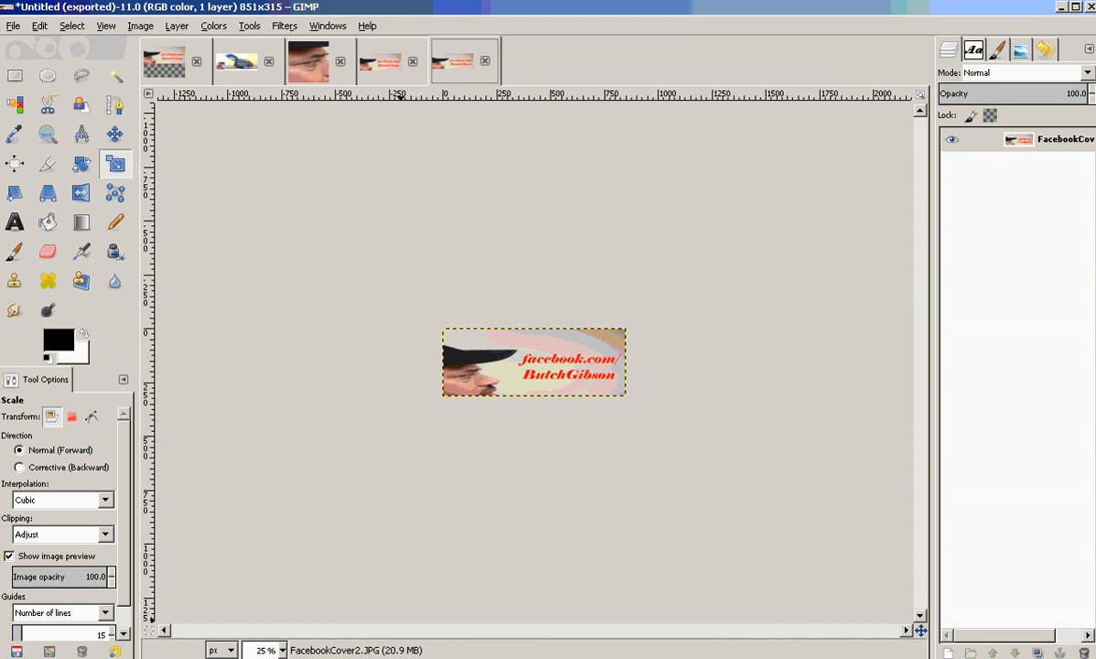
click(402, 657)
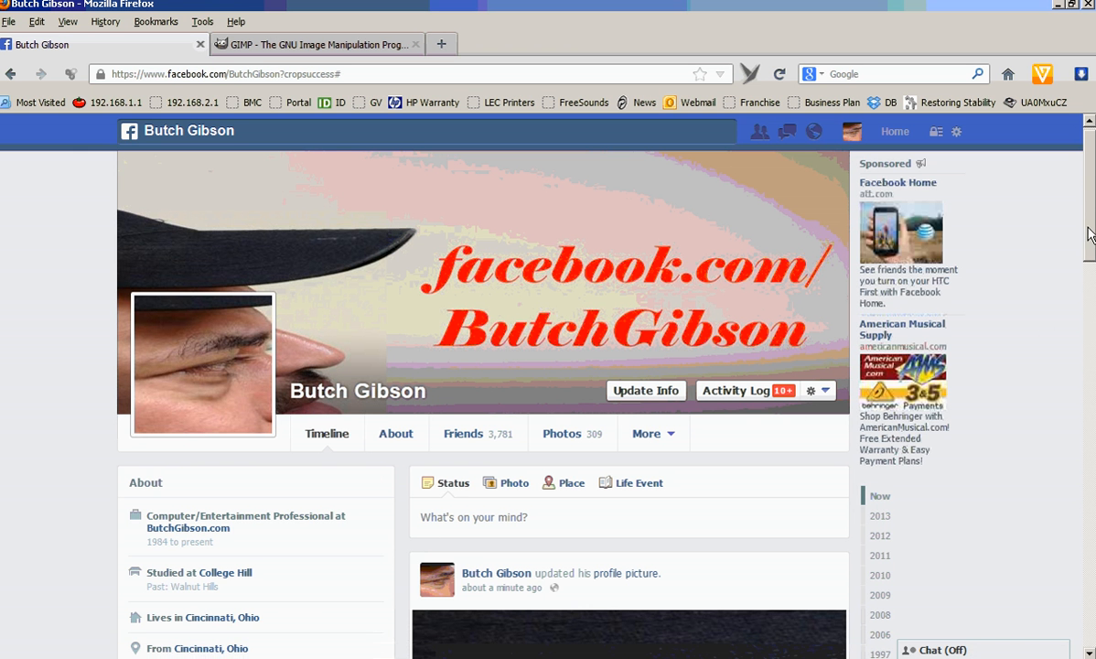
mouse_move(1089, 234)
mouse_down()
mouse_move(1091, 339)
mouse_move(1092, 225)
mouse_up()
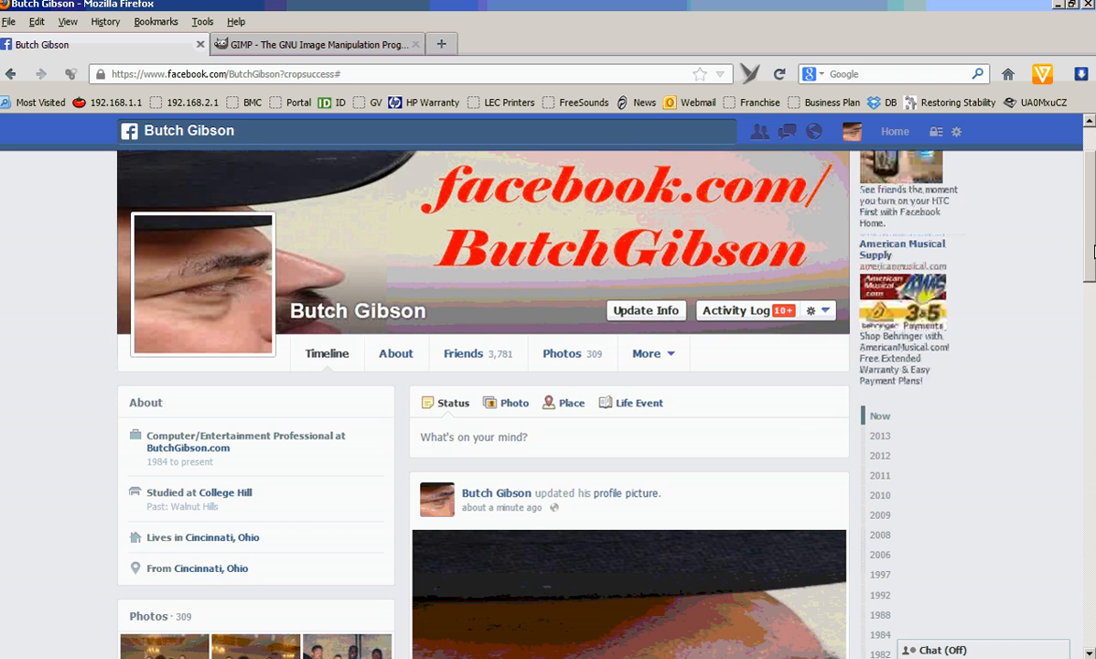
scroll(911, 359, down, 3)
click(742, 392)
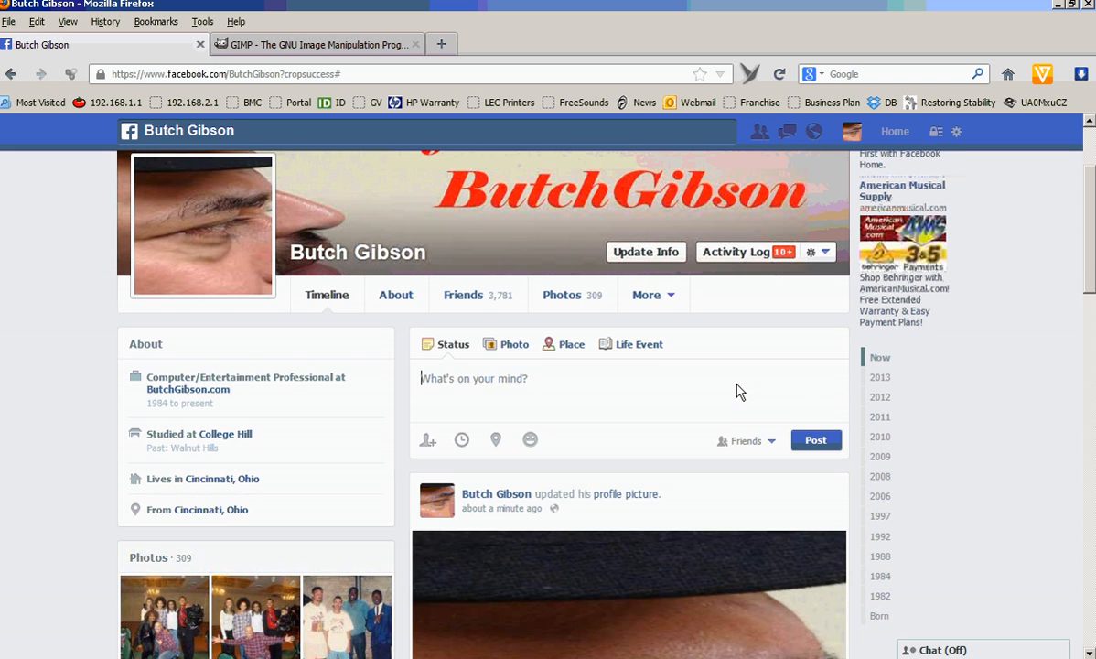
text(--)
key(BackSpace)
key(BackSpace)
Comment on the earlier tutorial post that the tutorial attempt didn't come out quite right, the other day was better and today was a hack job.
drag(1086, 236, 1088, 407)
click(692, 461)
text(...and when I)
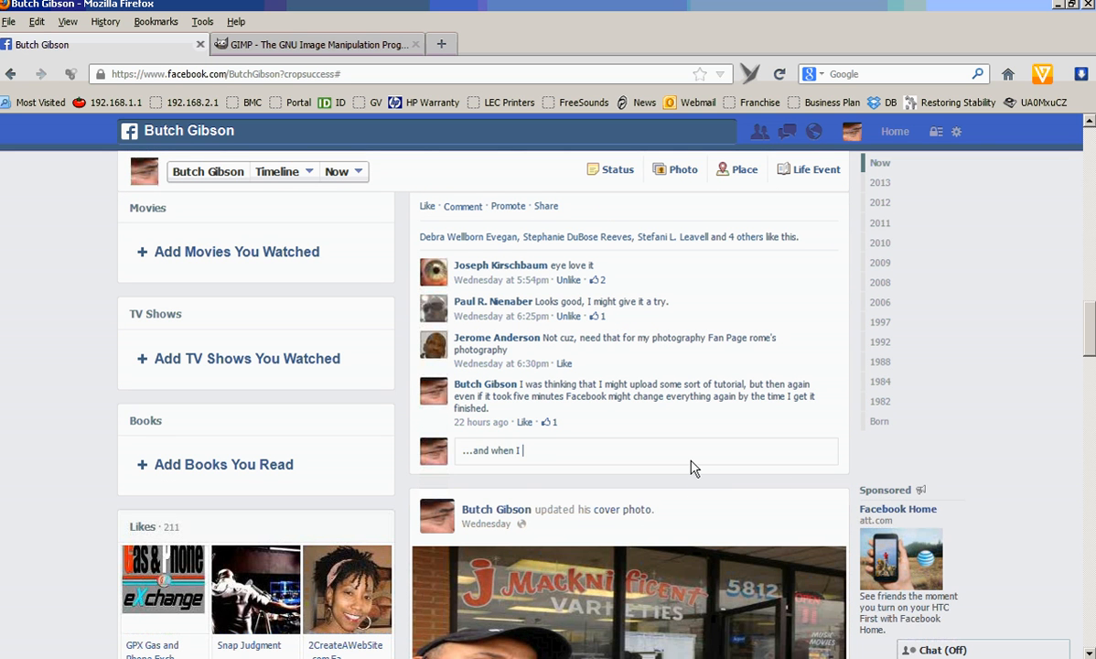
text( tried to create a tutoria)
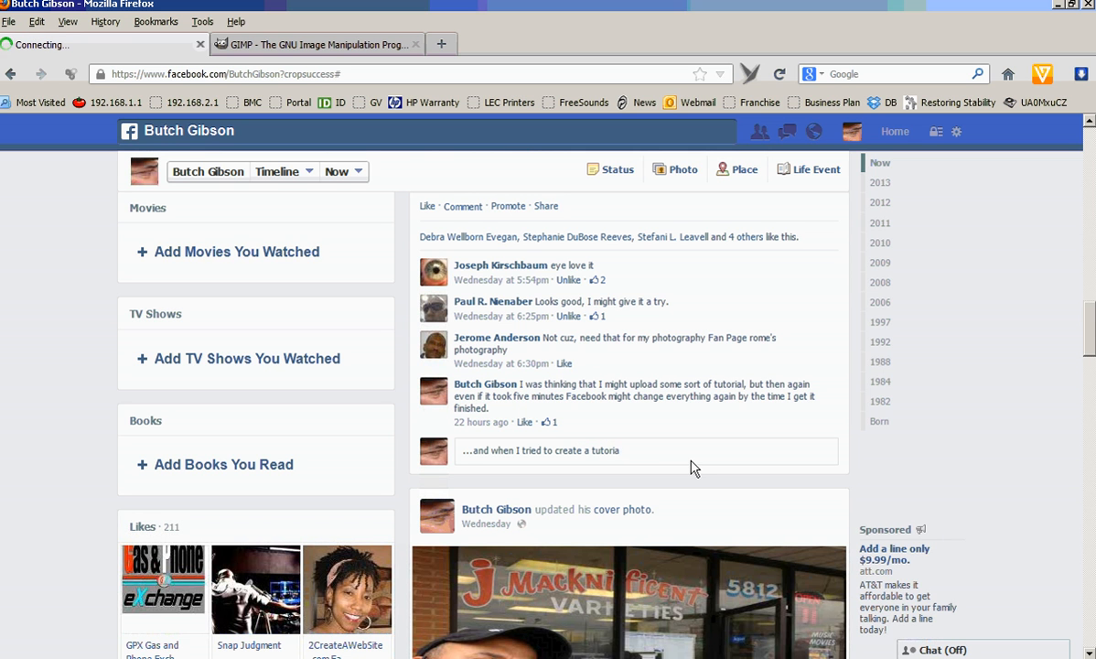
text(l, it dust didn't come out qui)
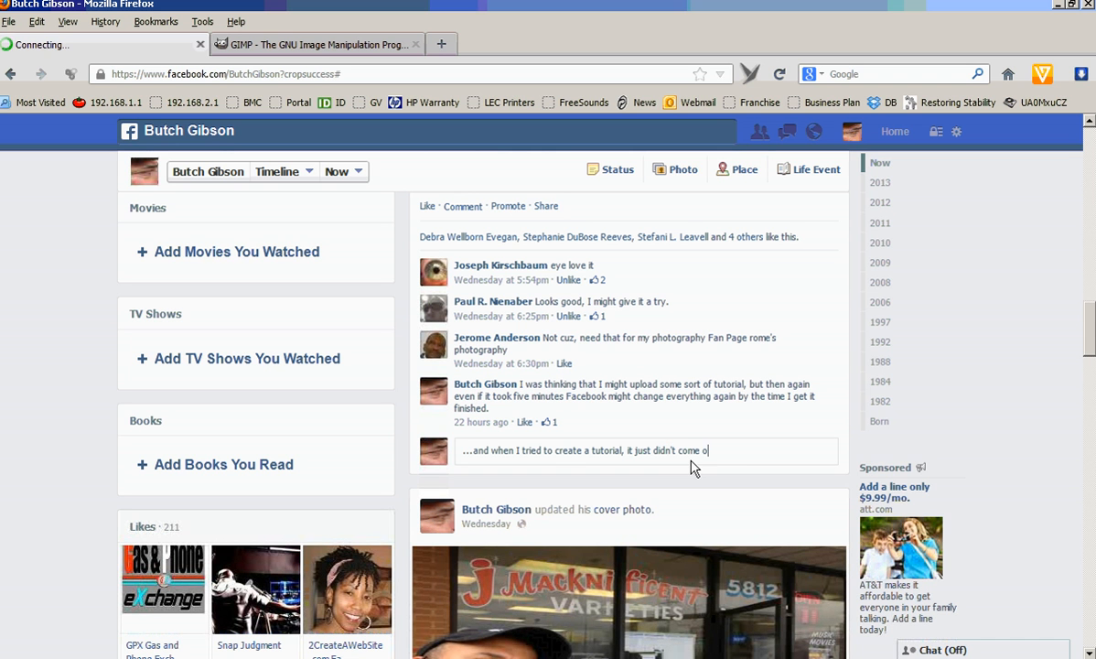
text(te right. The other day was better and today was a hack job)
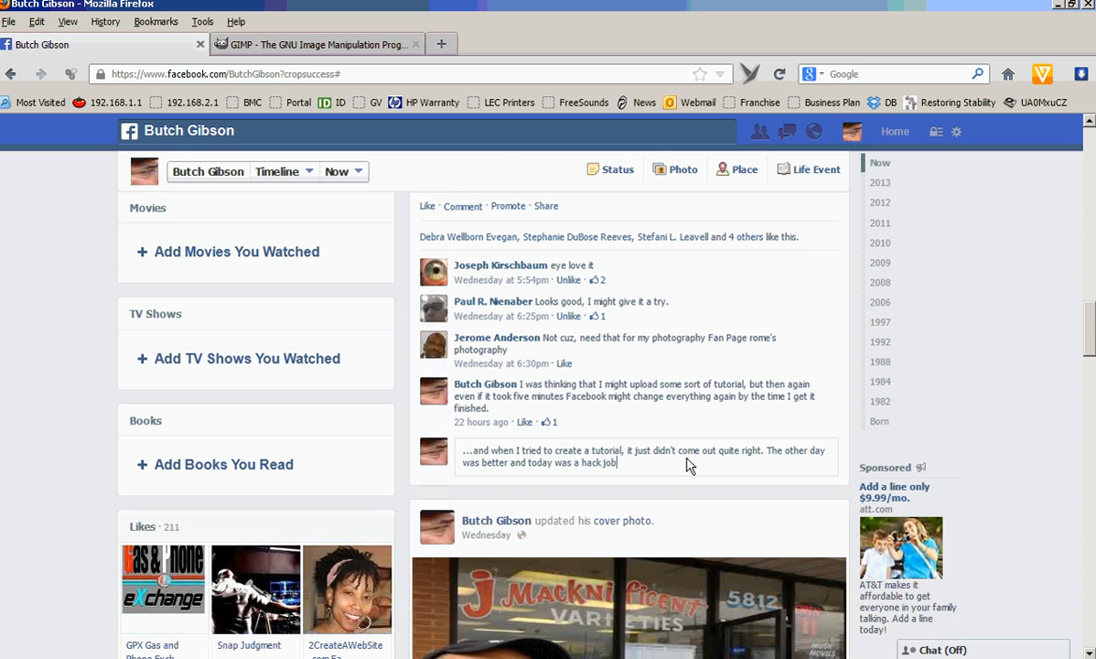
key(Return)
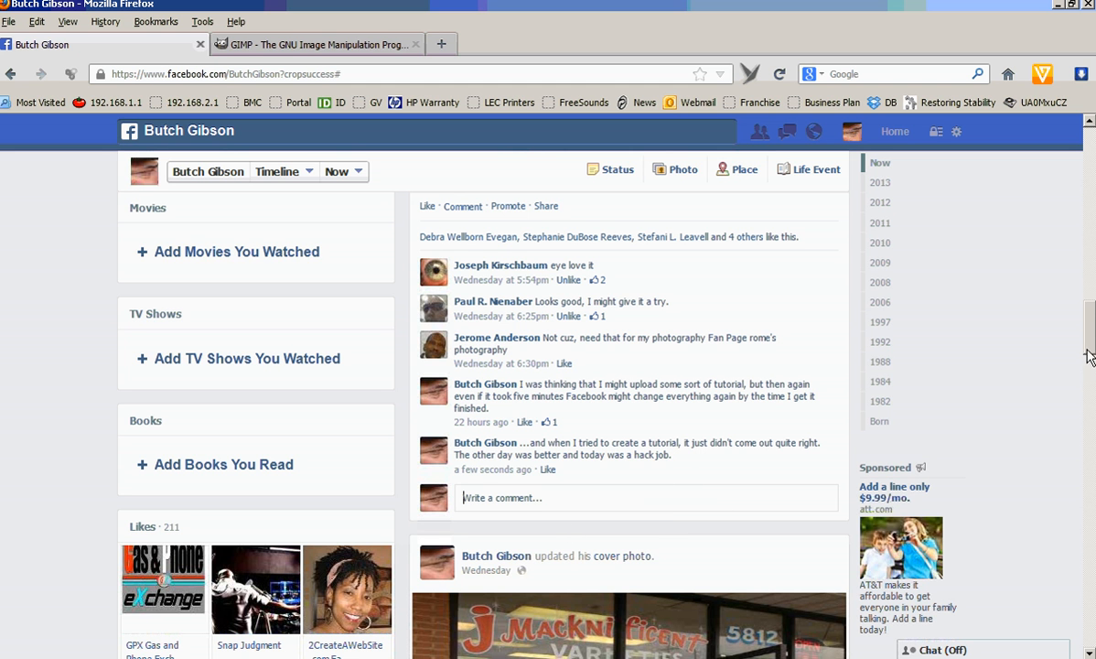
scroll(1019, 334, down, 8)
drag(1089, 293, 1093, 158)
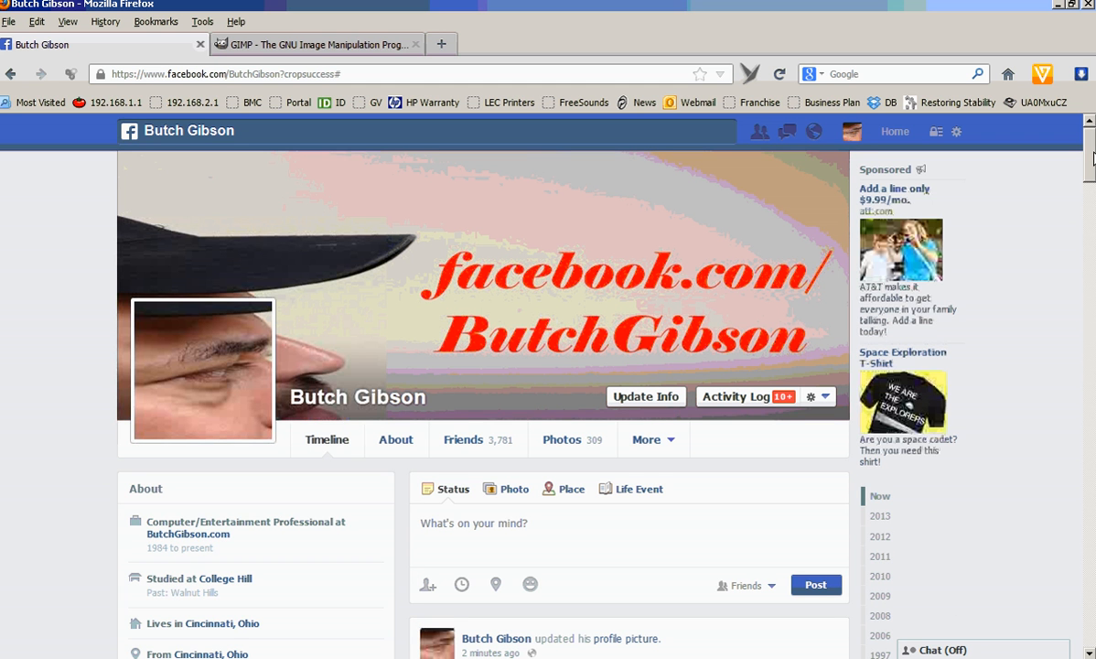